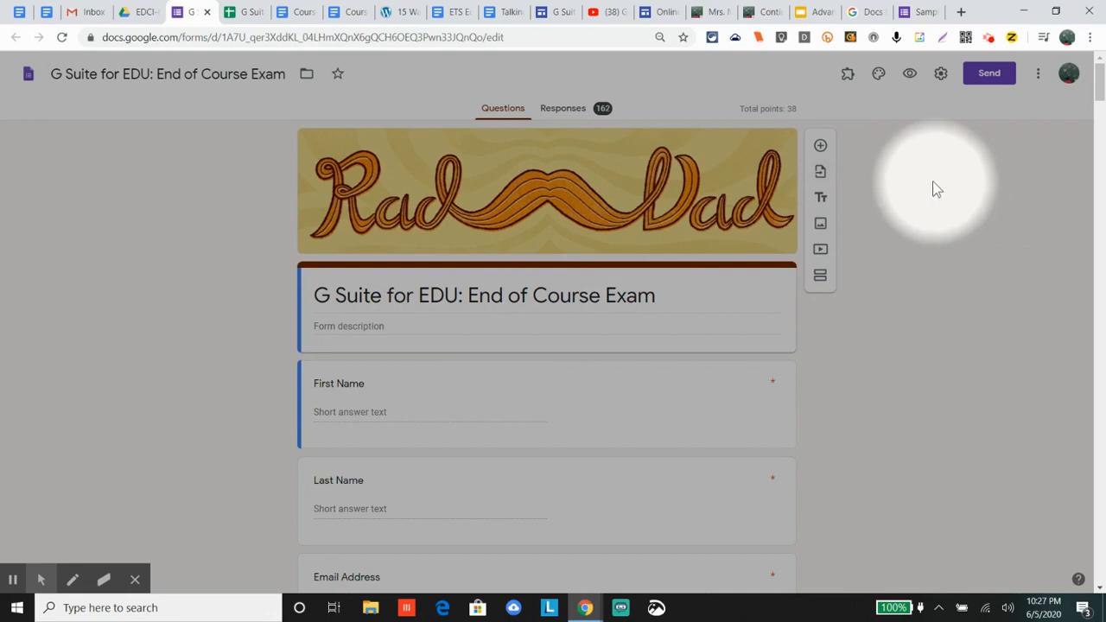
Open the form's send options and review emailing it, switching "Include form in email" on and back off
{"action": "left_click", "coordinate": [985, 75]}
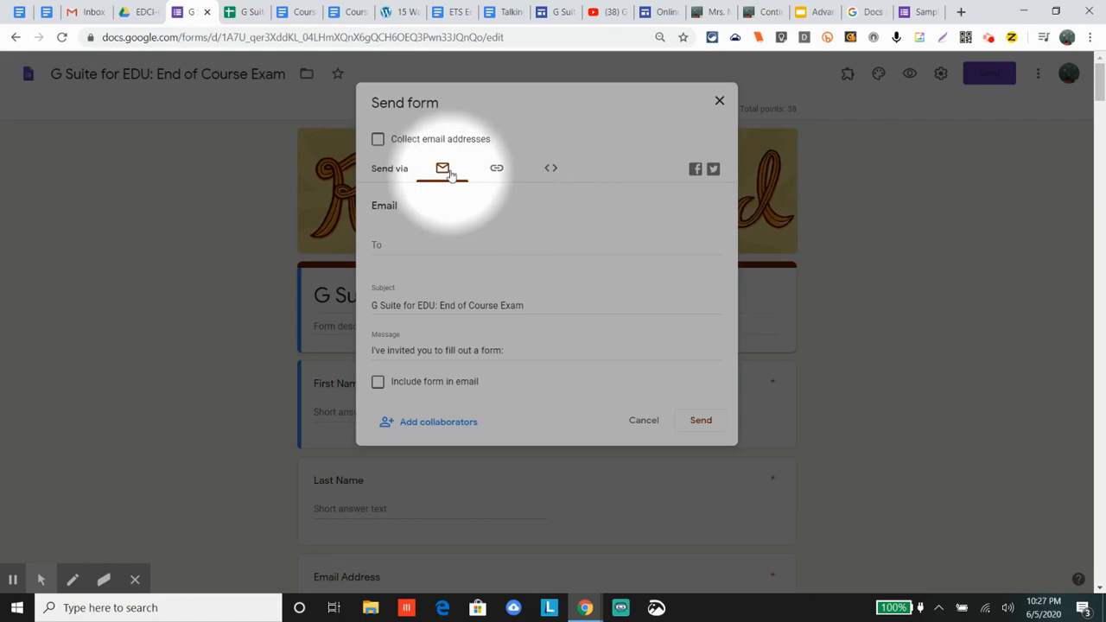
{"action": "left_click", "coordinate": [391, 249]}
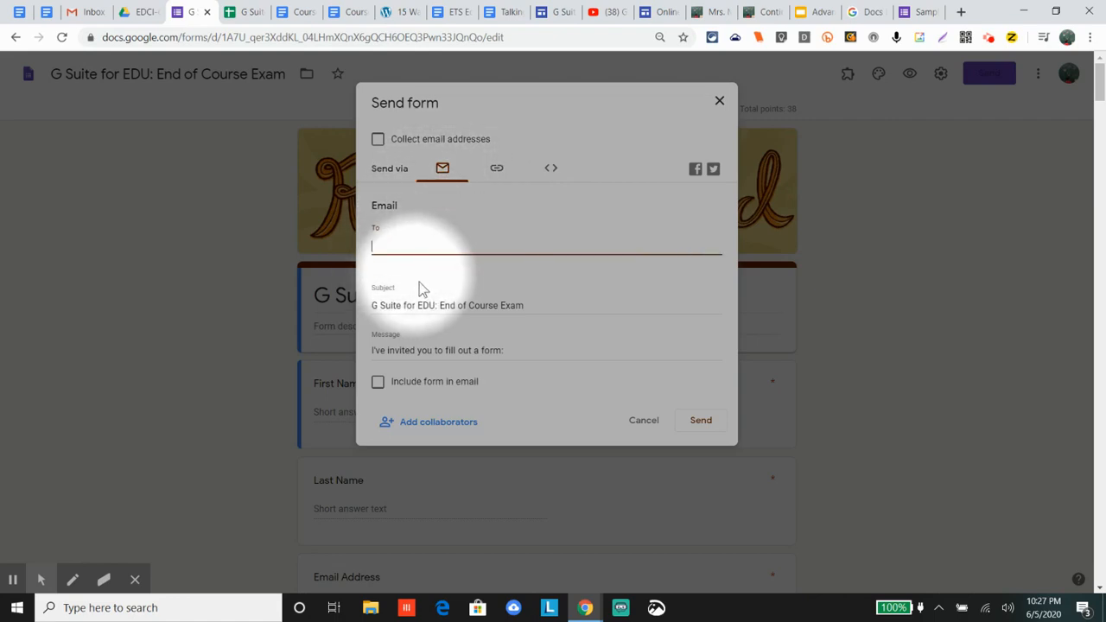
{"action": "left_click", "coordinate": [380, 382]}
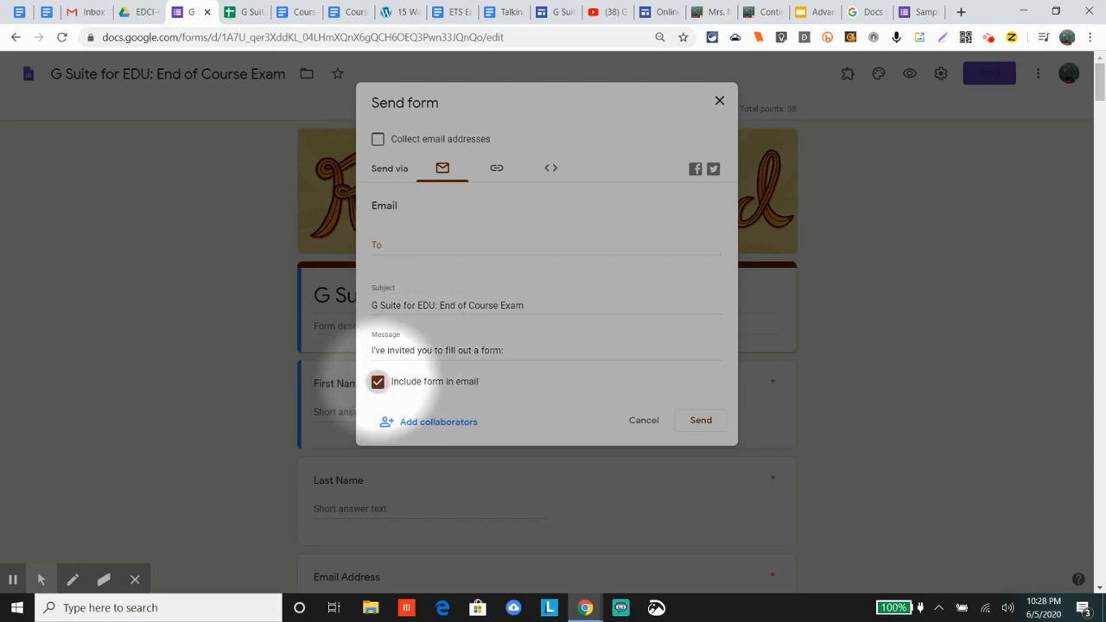
{"action": "left_click", "coordinate": [379, 385]}
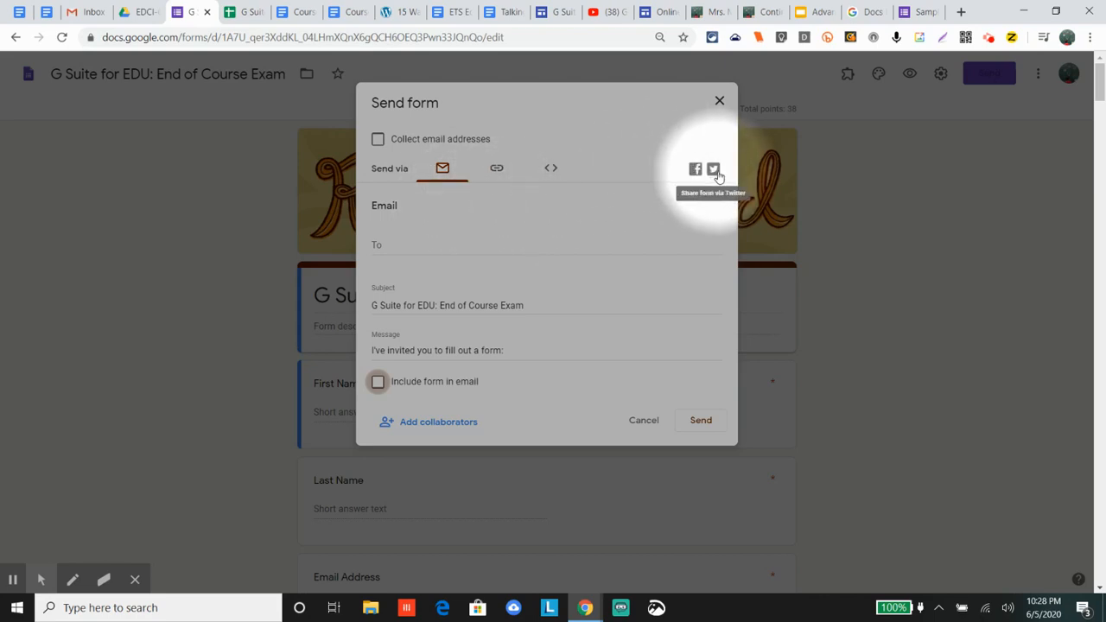
Choose to send the form by link, shorten the URL and copy it
{"action": "left_click", "coordinate": [498, 169]}
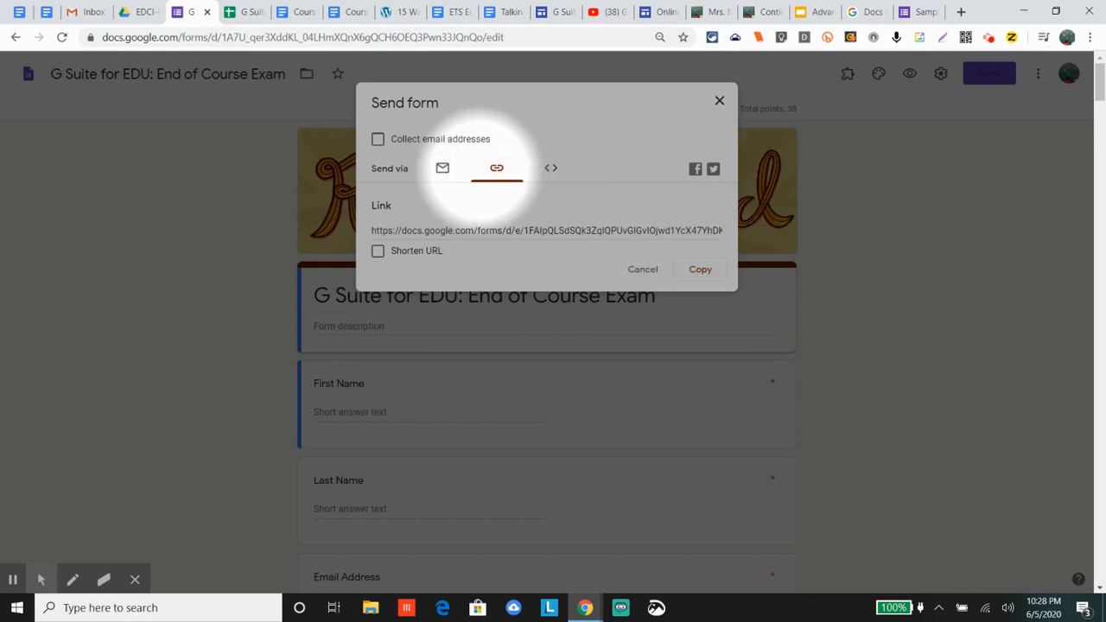
{"action": "left_click", "coordinate": [379, 252]}
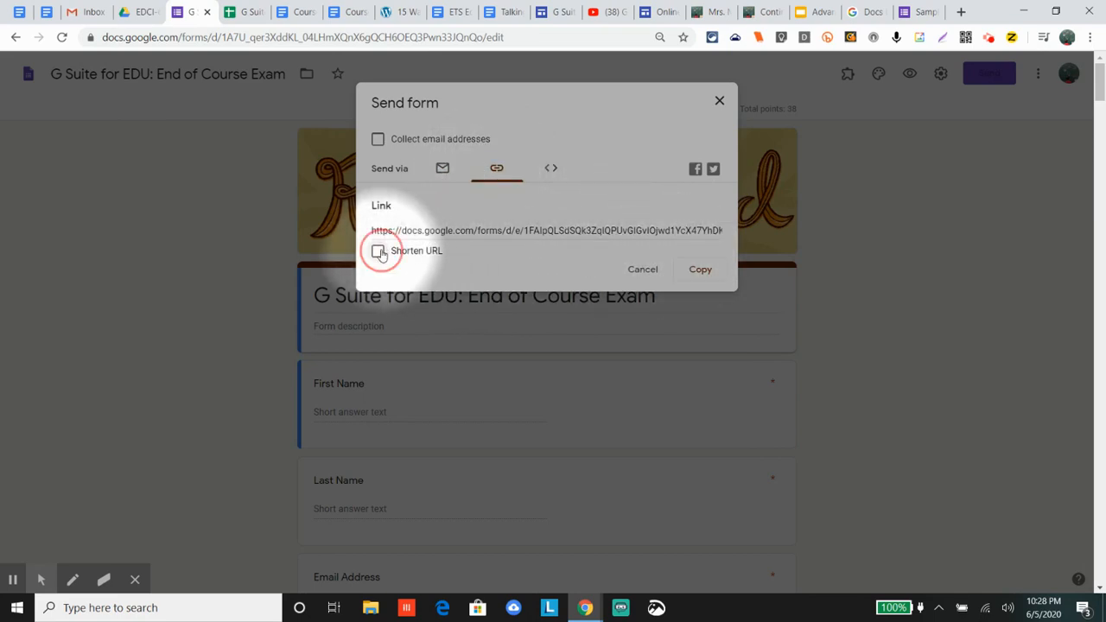
{"action": "left_click", "coordinate": [691, 270]}
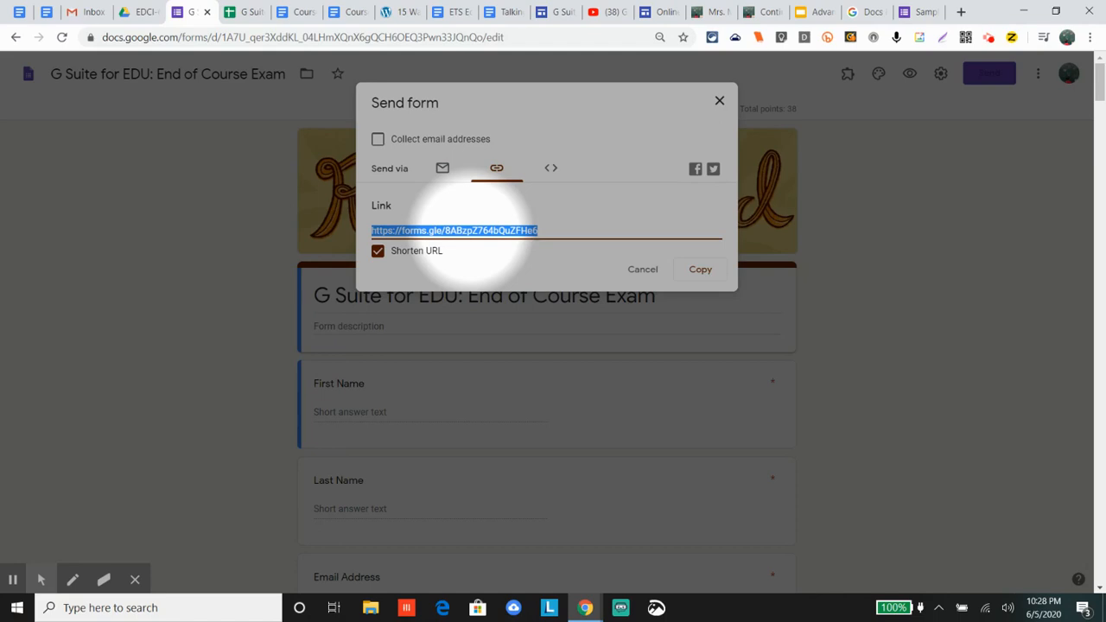
View the embed HTML option, go back to the link option and copy the shortened URL again
{"action": "left_click", "coordinate": [552, 169]}
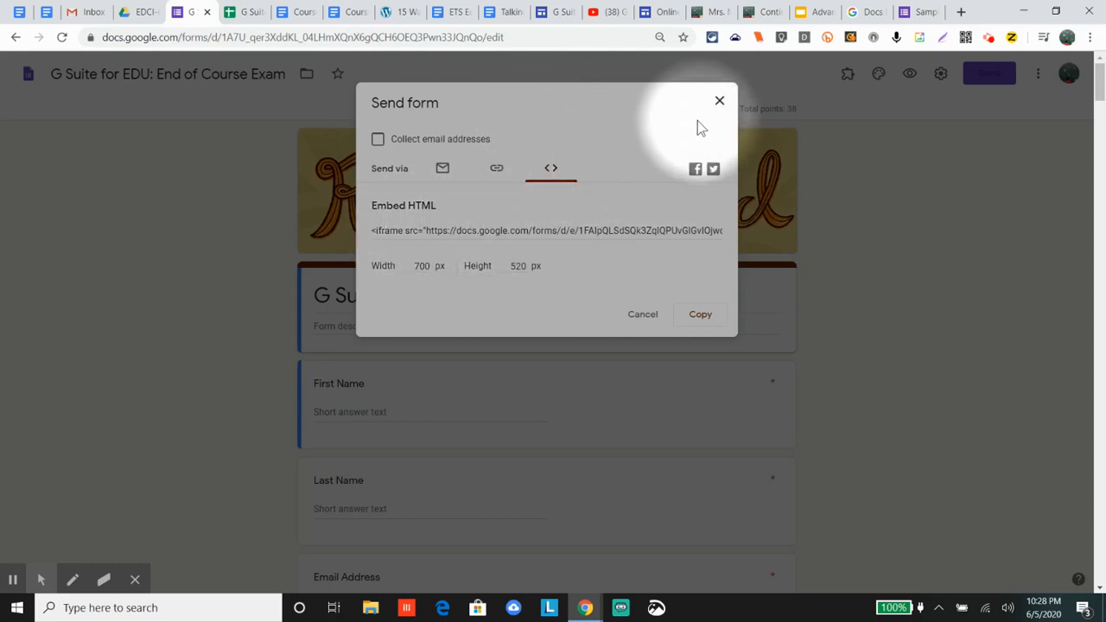
{"action": "left_click", "coordinate": [493, 169]}
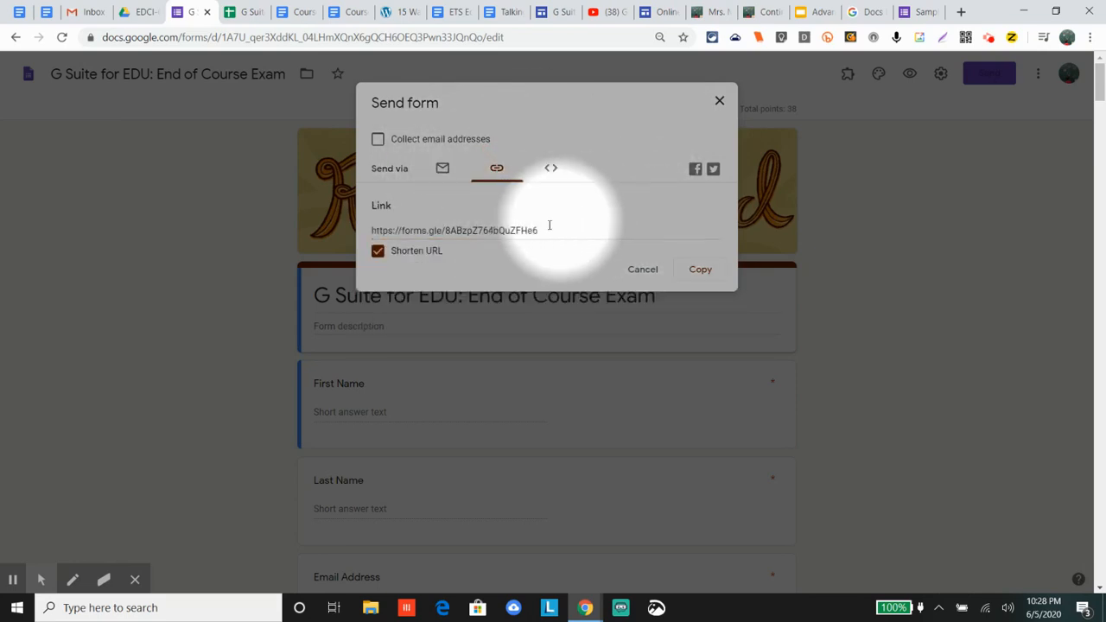
{"action": "left_click", "coordinate": [697, 269]}
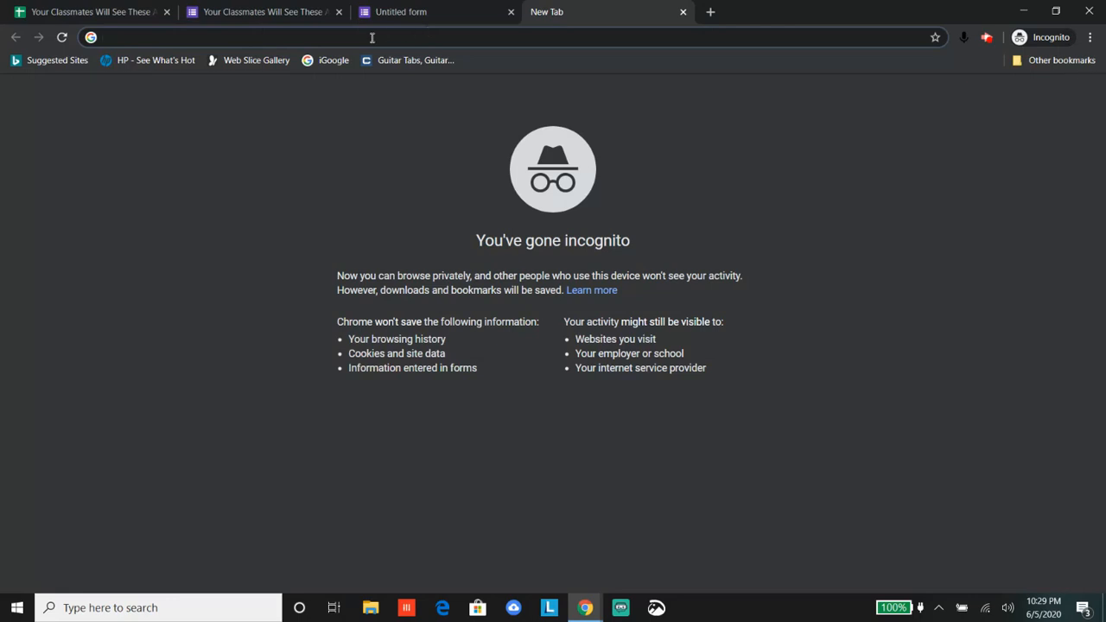
Open the copied form link in an incognito tab and return to the form editor window
{"action": "key", "text": "ctrl+v"}
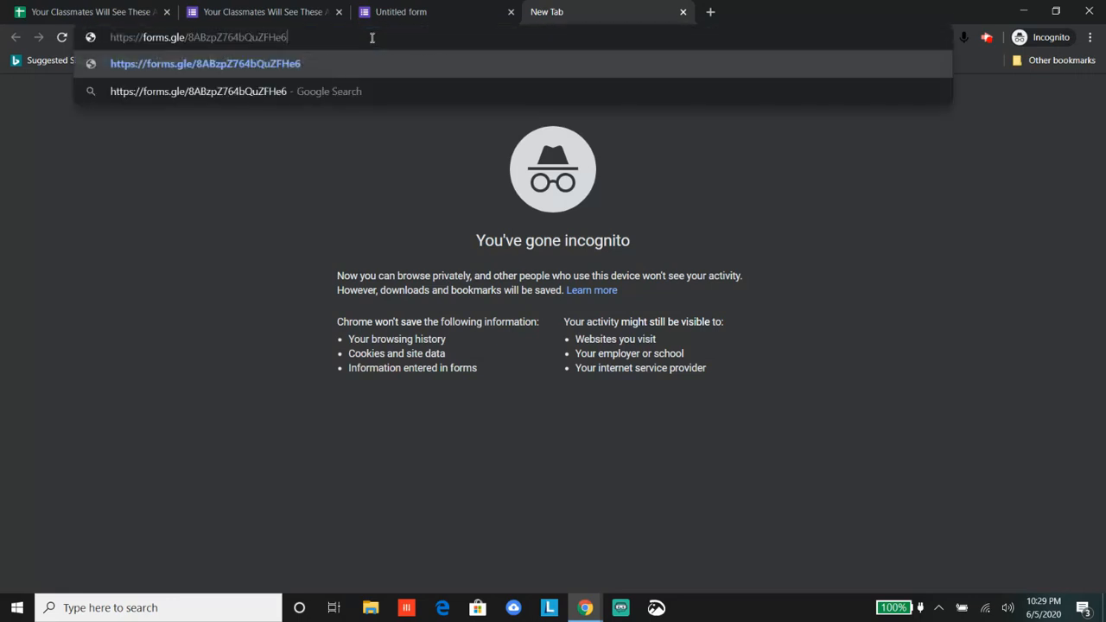
{"action": "key", "text": "Return"}
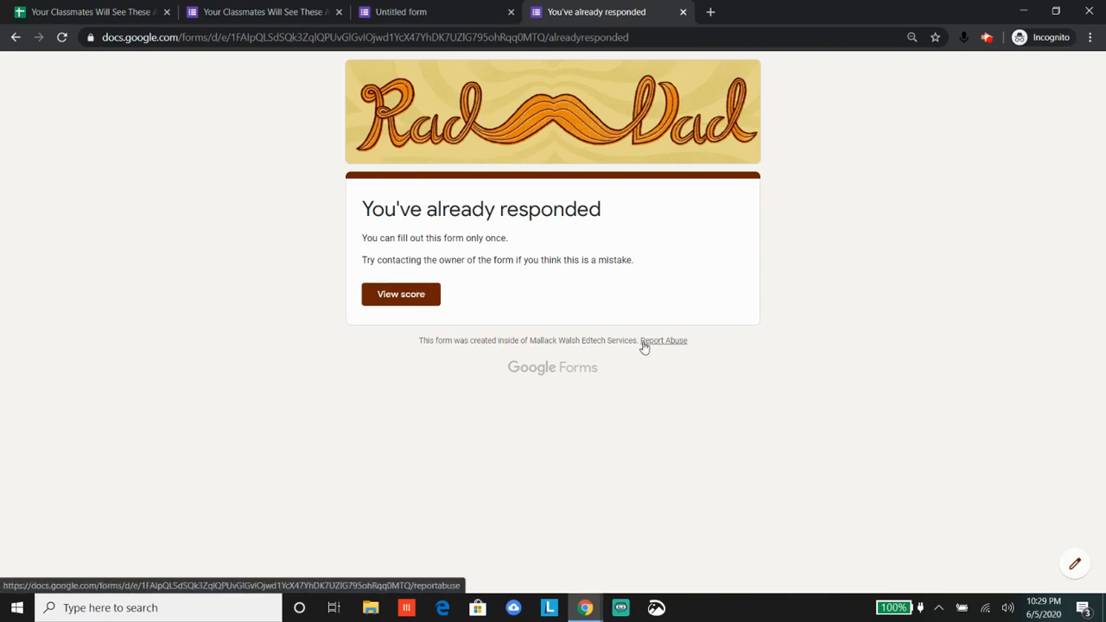
{"action": "mouse_move", "coordinate": [590, 608]}
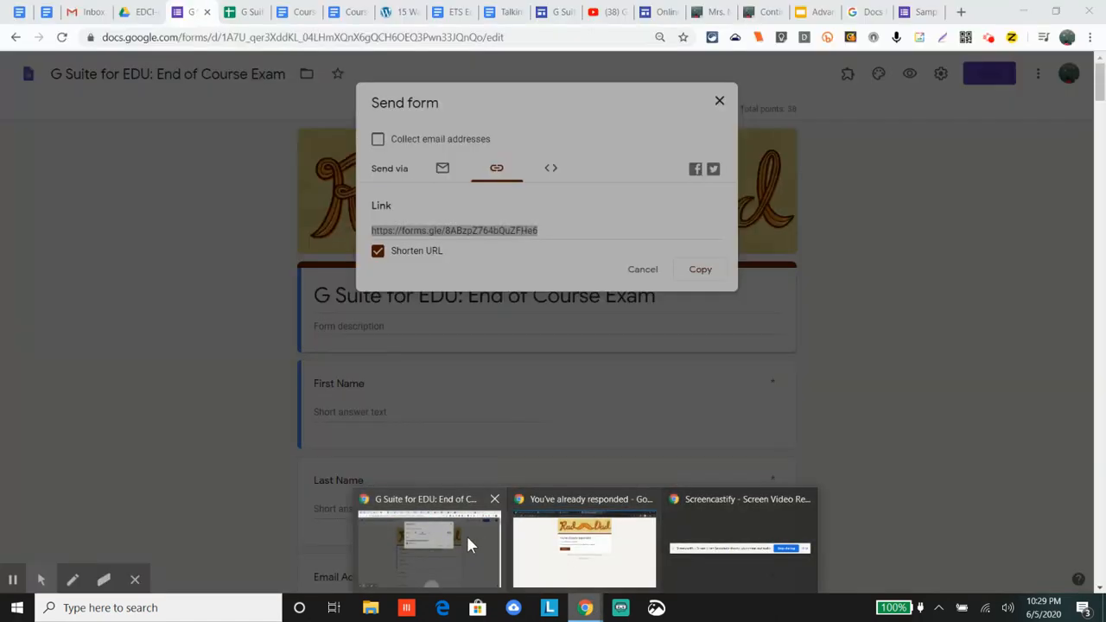
{"action": "left_click", "coordinate": [466, 533]}
Close the send dialog without sending, preview the form as a respondent and return to the editor
{"action": "left_click", "coordinate": [640, 269]}
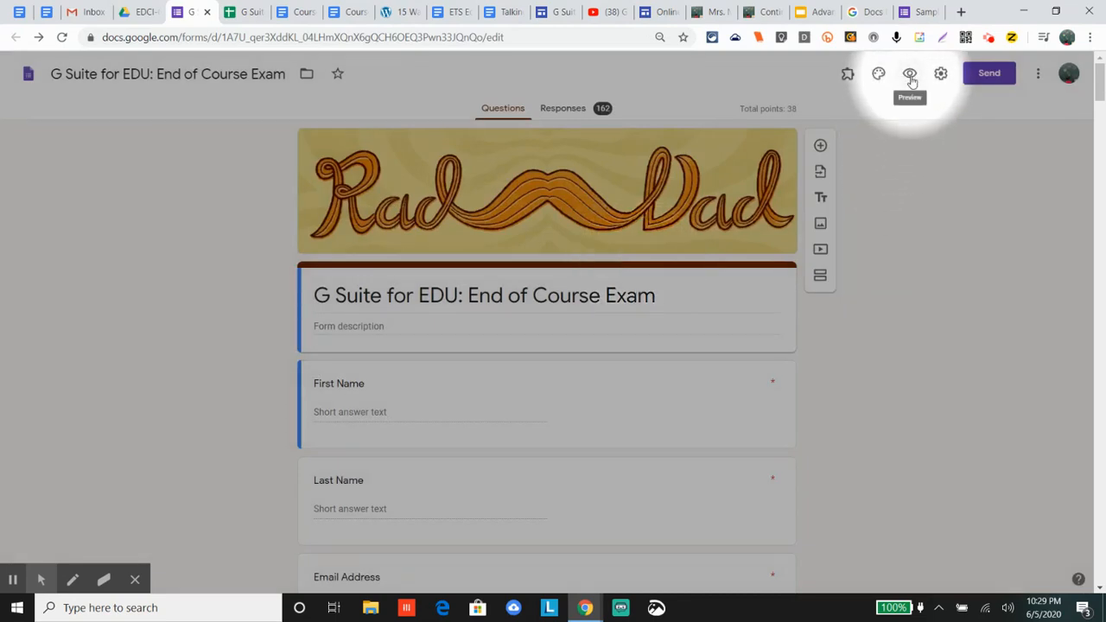
{"action": "left_click", "coordinate": [911, 76]}
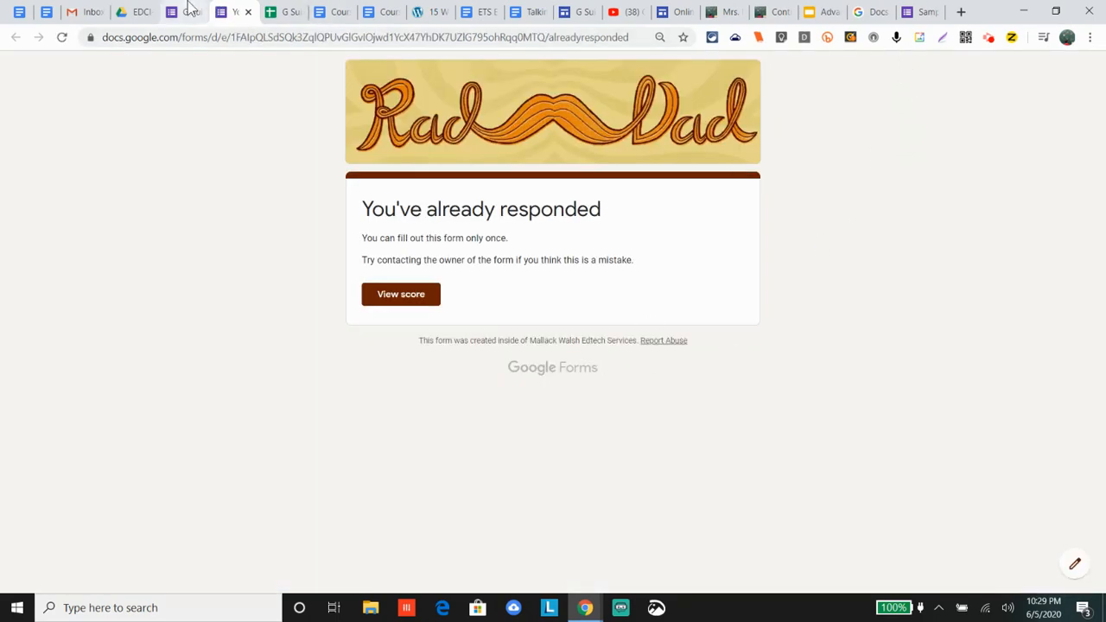
{"action": "left_click", "coordinate": [189, 12]}
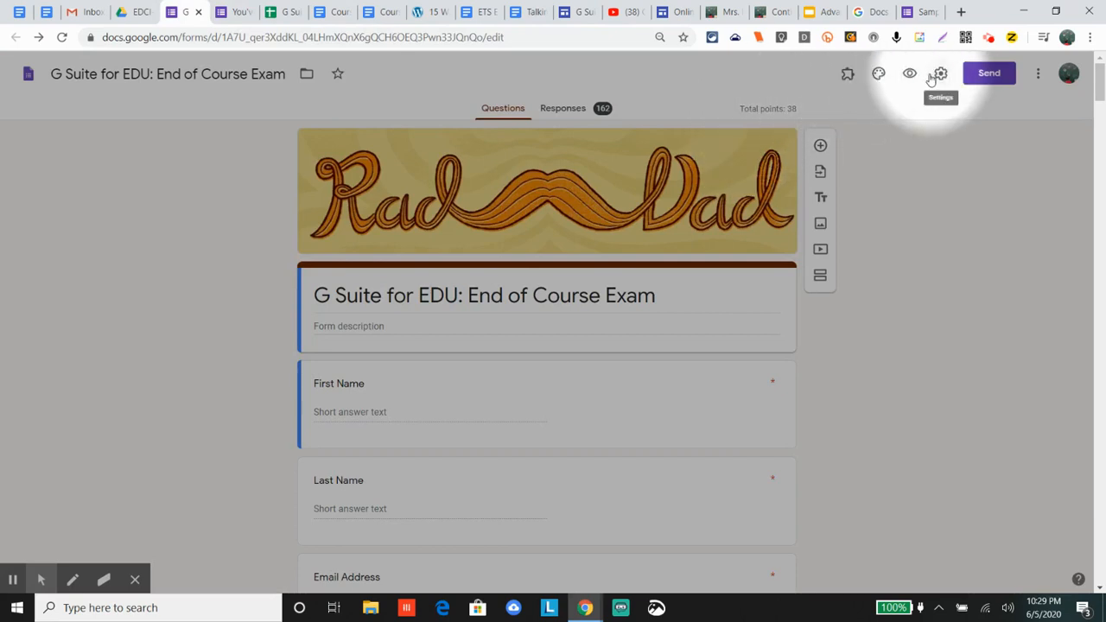
Turn off "Limit to 1 response" in the form's general settings and save
{"action": "left_click", "coordinate": [940, 76]}
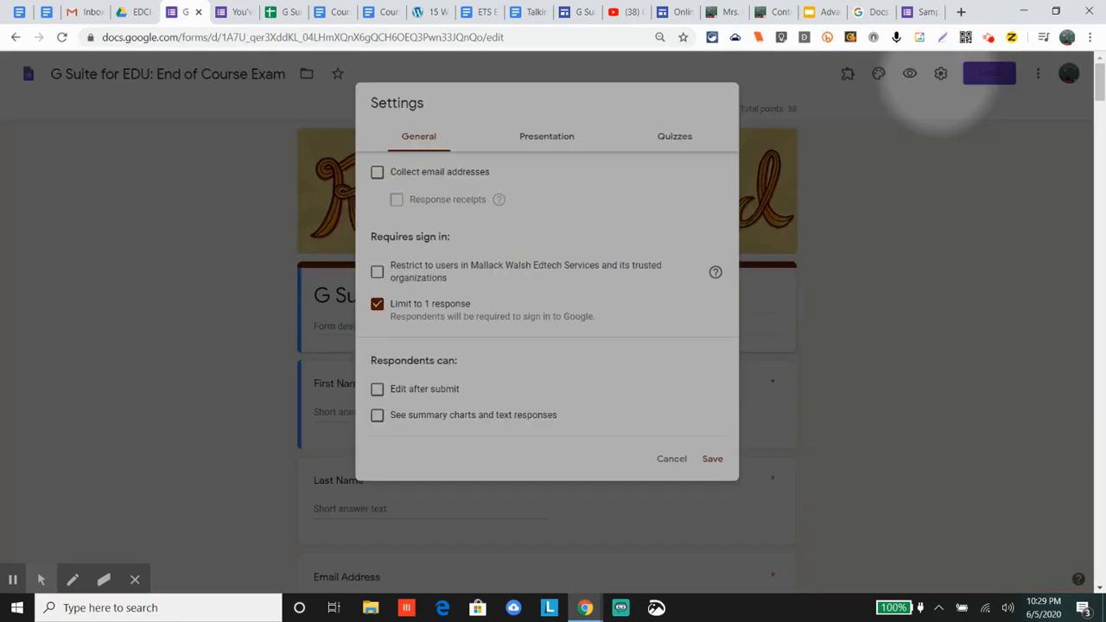
{"action": "left_click", "coordinate": [378, 306]}
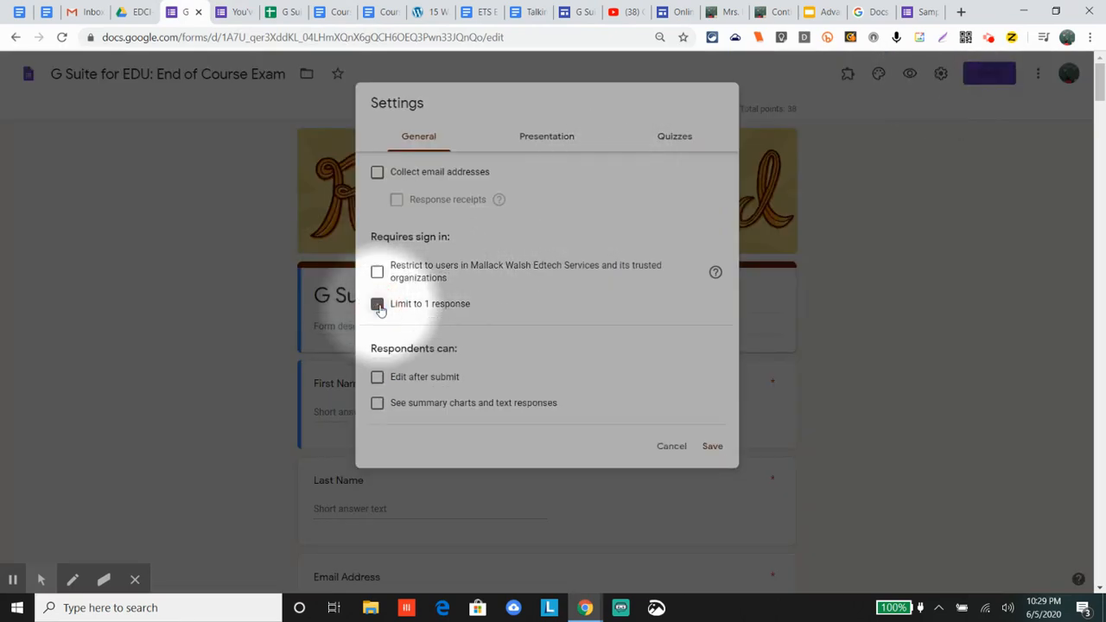
{"action": "left_click", "coordinate": [713, 446]}
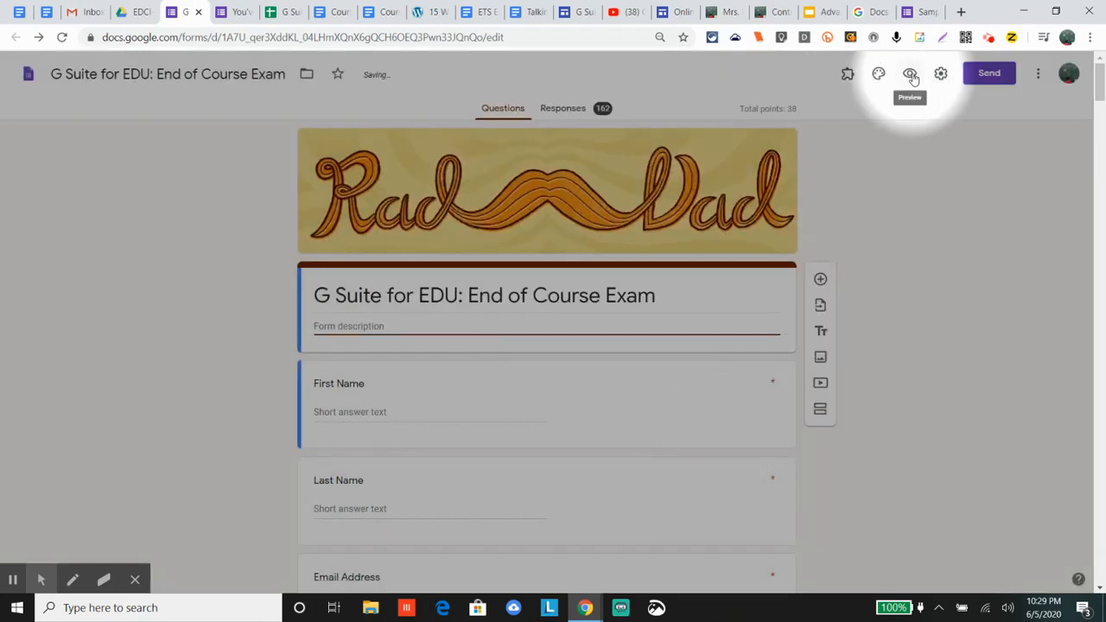
Preview the exam form, skim its questions and close the preview
{"action": "left_click", "coordinate": [910, 73]}
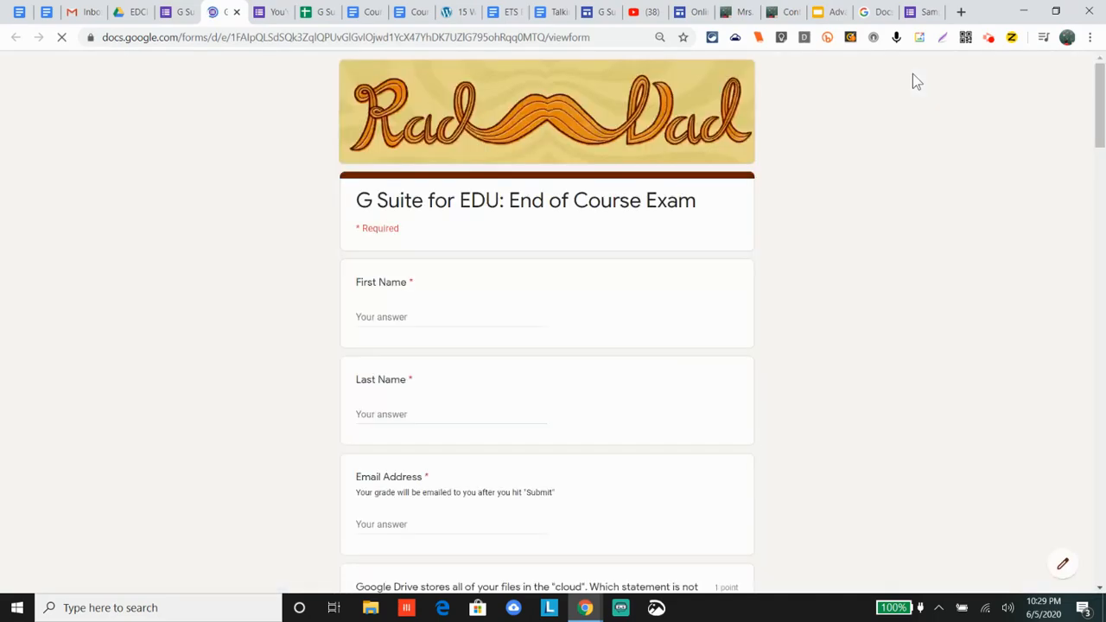
{"action": "scroll", "coordinate": [683, 385], "scroll_direction": "down", "scroll_amount": 15}
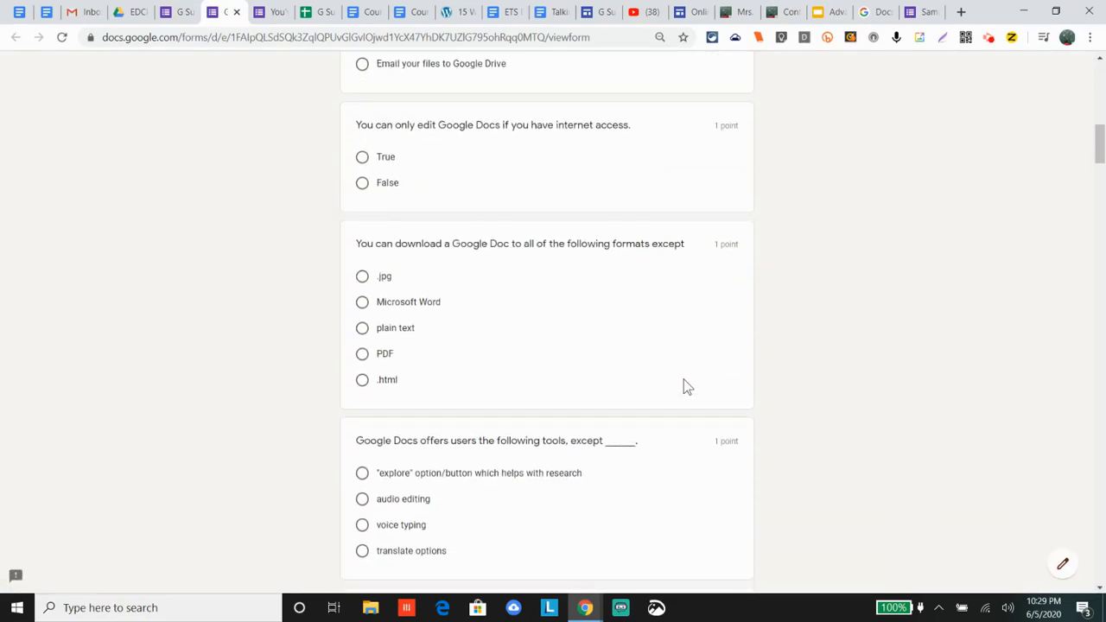
{"action": "scroll", "coordinate": [684, 385], "scroll_direction": "up", "scroll_amount": 15}
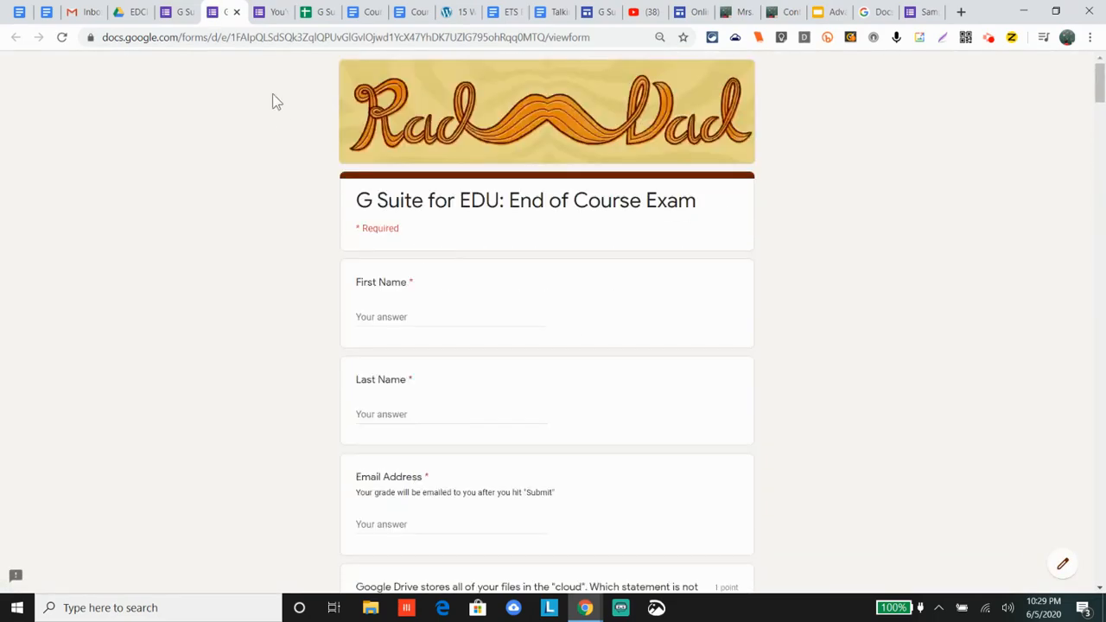
{"action": "left_click", "coordinate": [236, 12]}
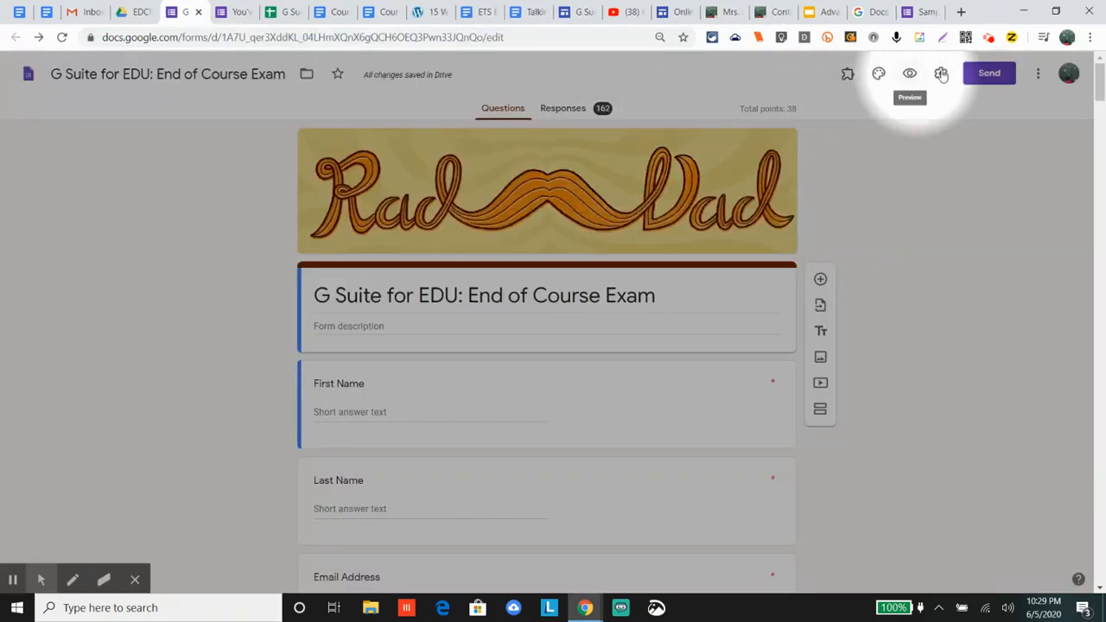
Turn "Limit to 1 response" back on in the form's general settings and save
{"action": "left_click", "coordinate": [941, 73]}
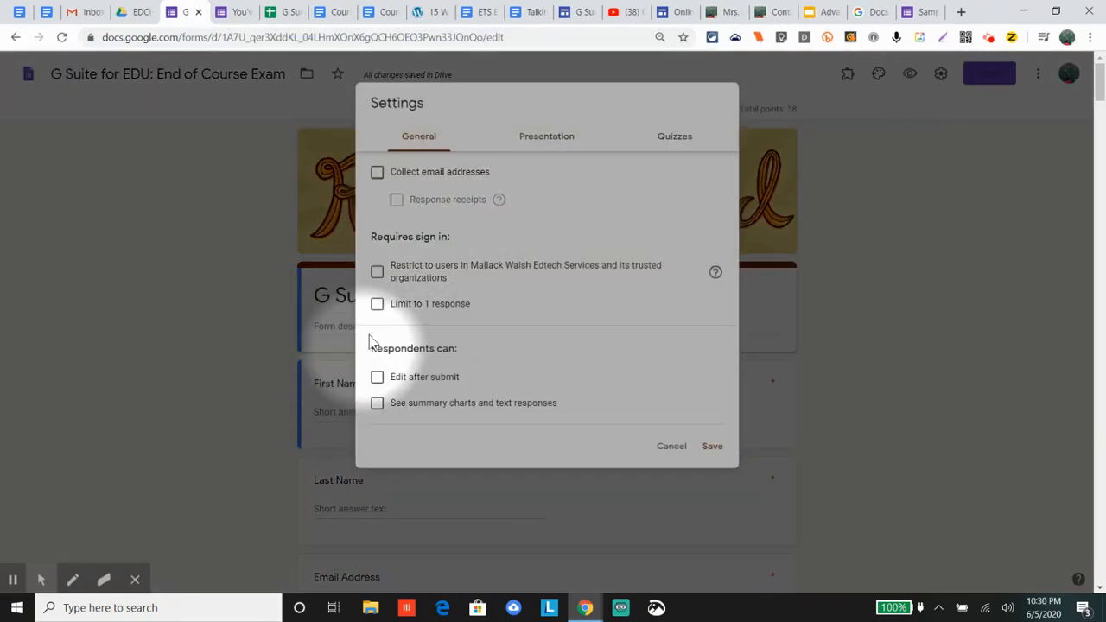
{"action": "left_click", "coordinate": [377, 305]}
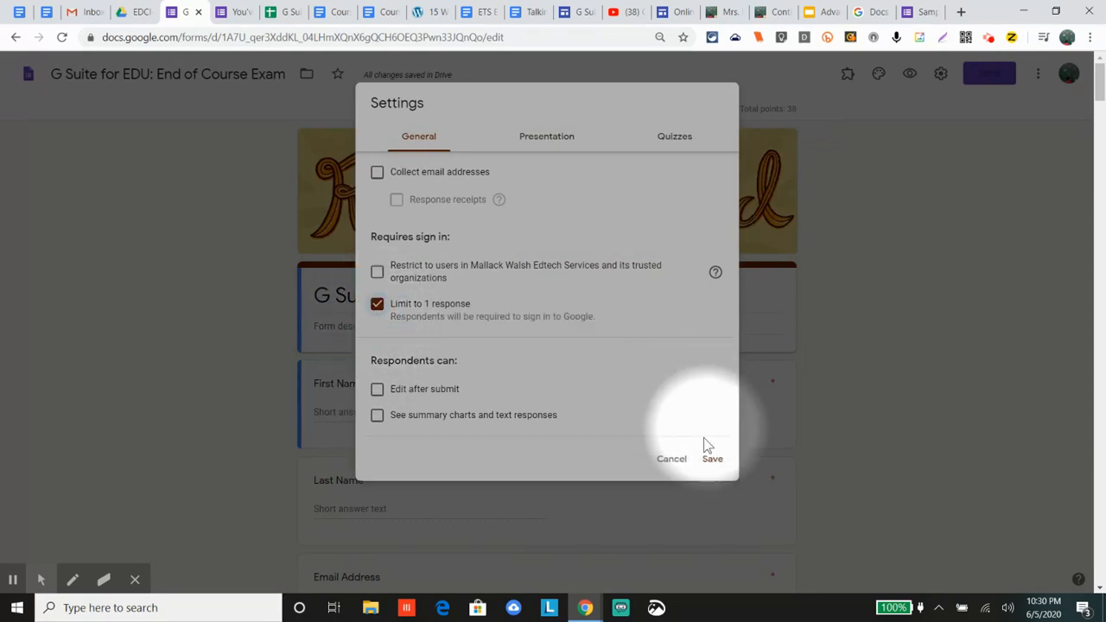
{"action": "left_click", "coordinate": [711, 458]}
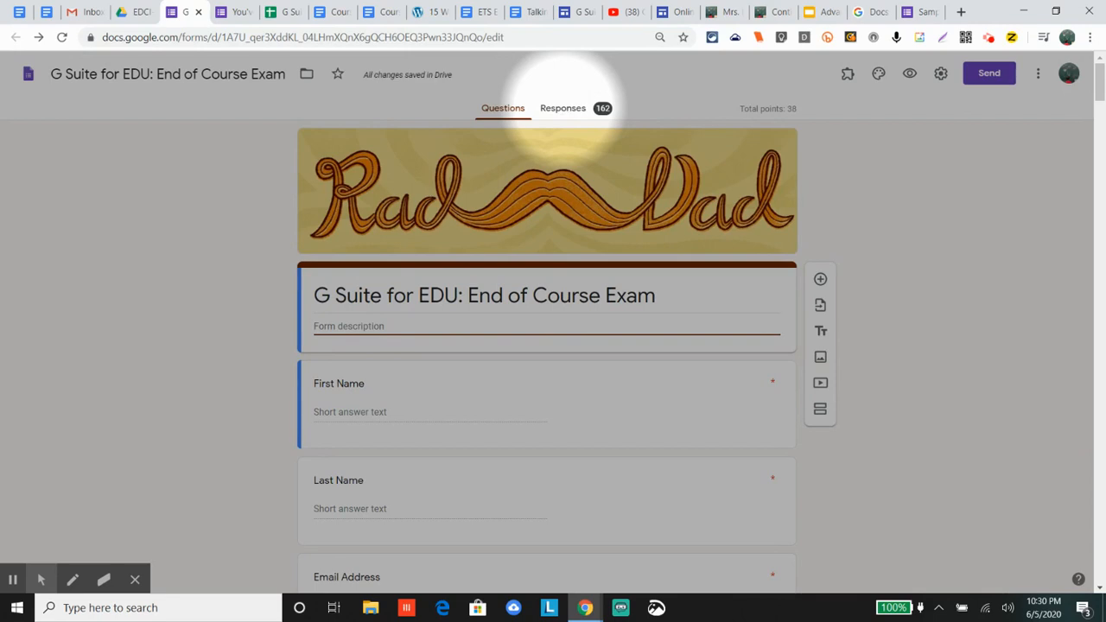
Open the response summary and examine the score insights and the frequently missed questions
{"action": "left_click", "coordinate": [565, 112]}
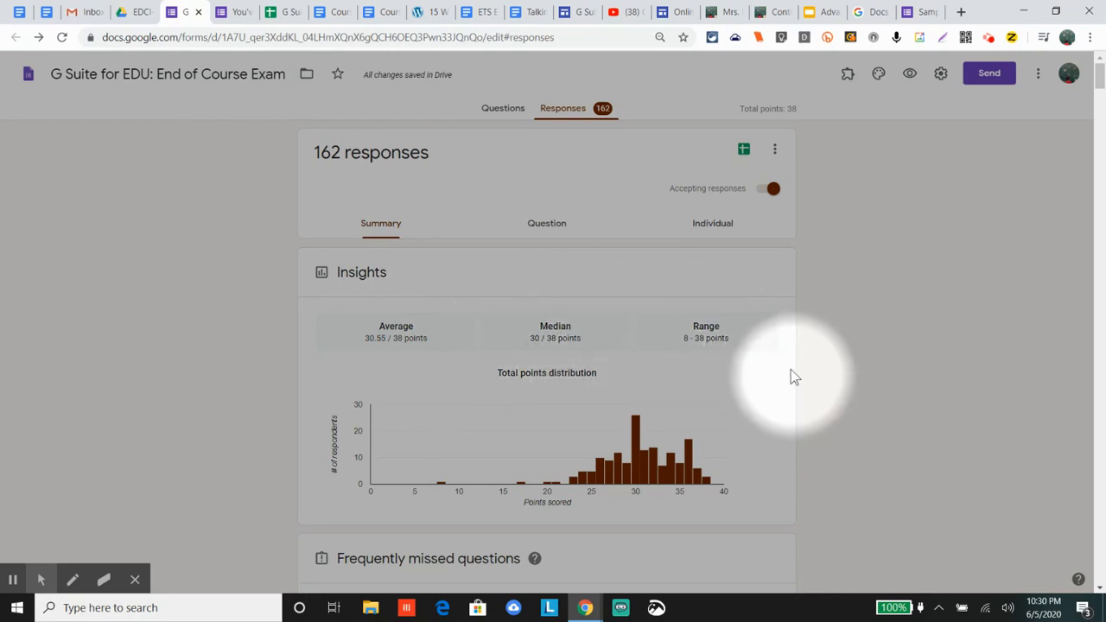
{"action": "scroll", "coordinate": [787, 361], "scroll_direction": "down", "scroll_amount": 1}
{"action": "scroll", "coordinate": [787, 361], "scroll_direction": "down", "scroll_amount": 1}
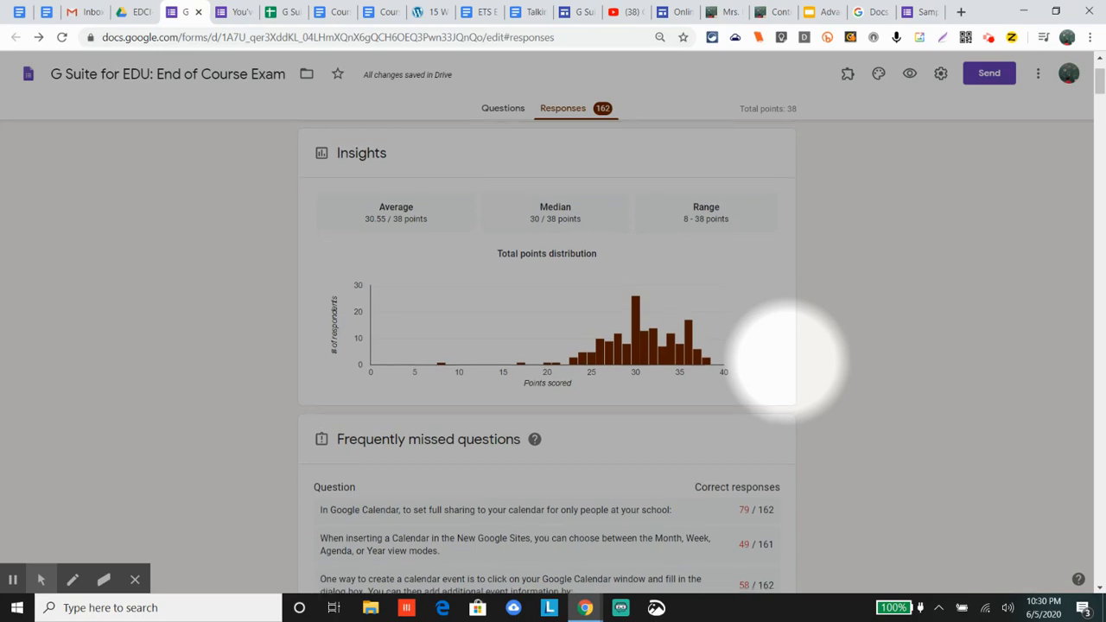
{"action": "scroll", "coordinate": [787, 361], "scroll_direction": "down", "scroll_amount": 1}
{"action": "scroll", "coordinate": [787, 361], "scroll_direction": "down", "scroll_amount": 1}
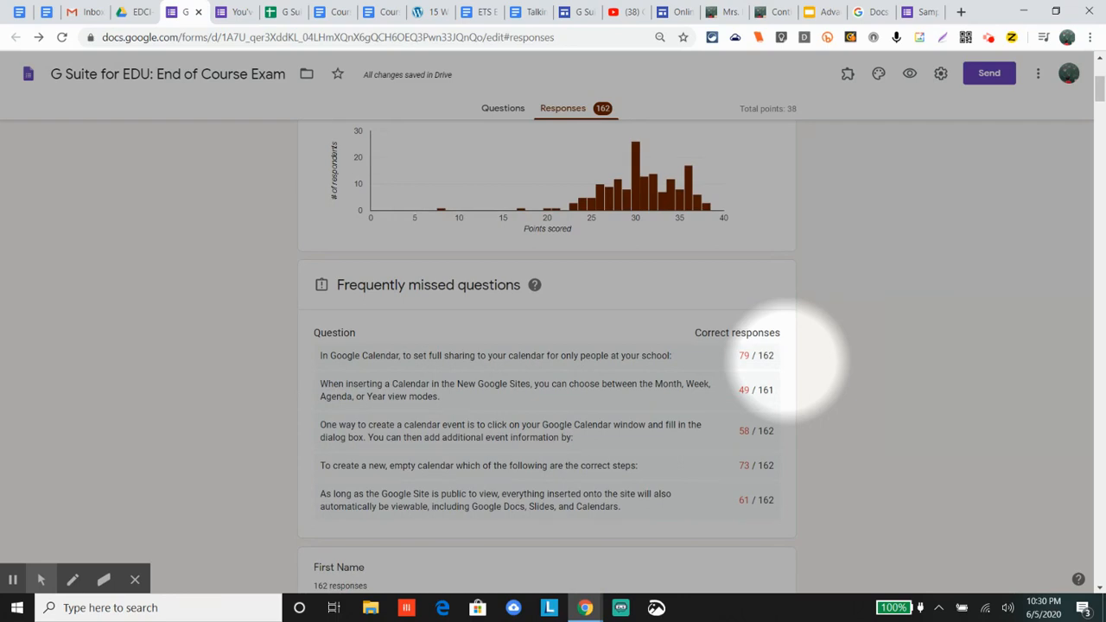
Examine the exam's question-by-question answer charts in the response summary
{"action": "scroll", "coordinate": [788, 361], "scroll_direction": "down", "scroll_amount": 10}
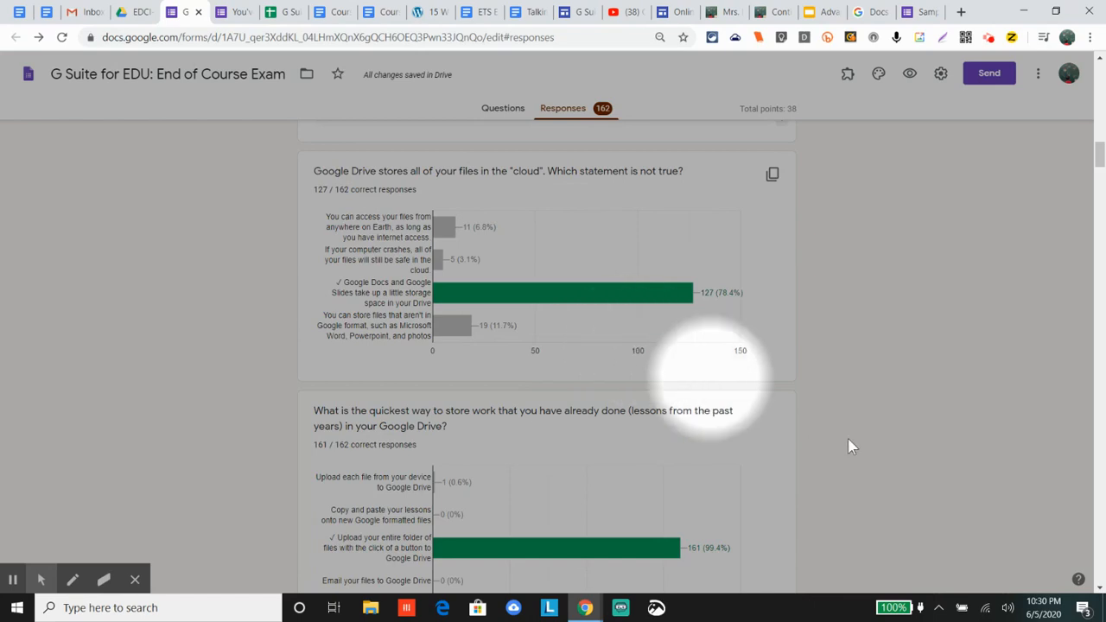
{"action": "scroll", "coordinate": [904, 465], "scroll_direction": "down", "scroll_amount": 3}
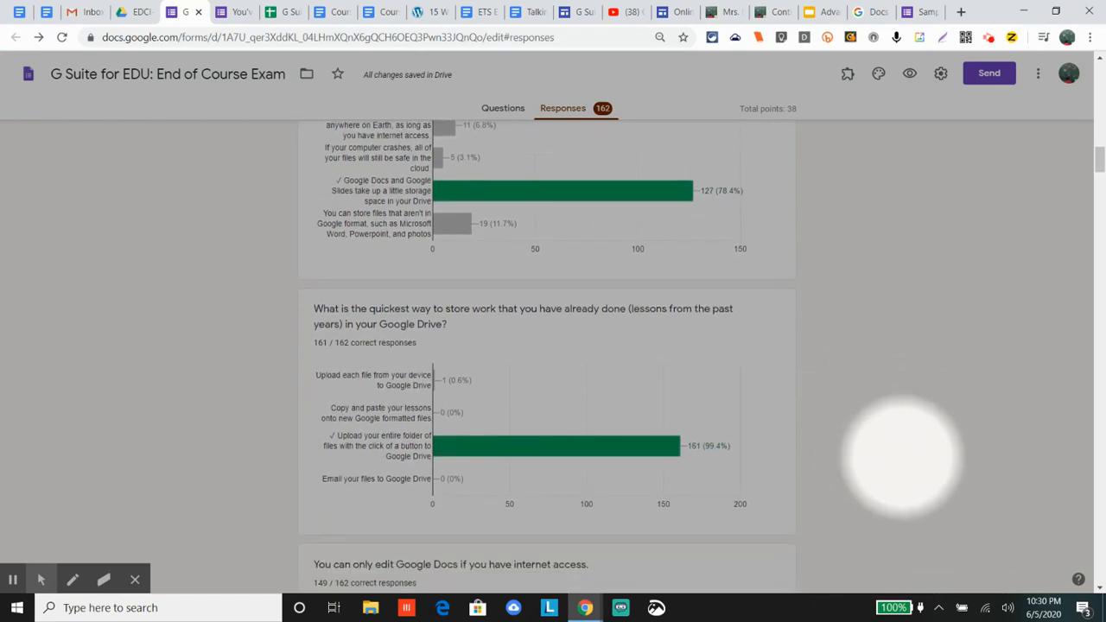
{"action": "scroll", "coordinate": [904, 458], "scroll_direction": "down", "scroll_amount": 1}
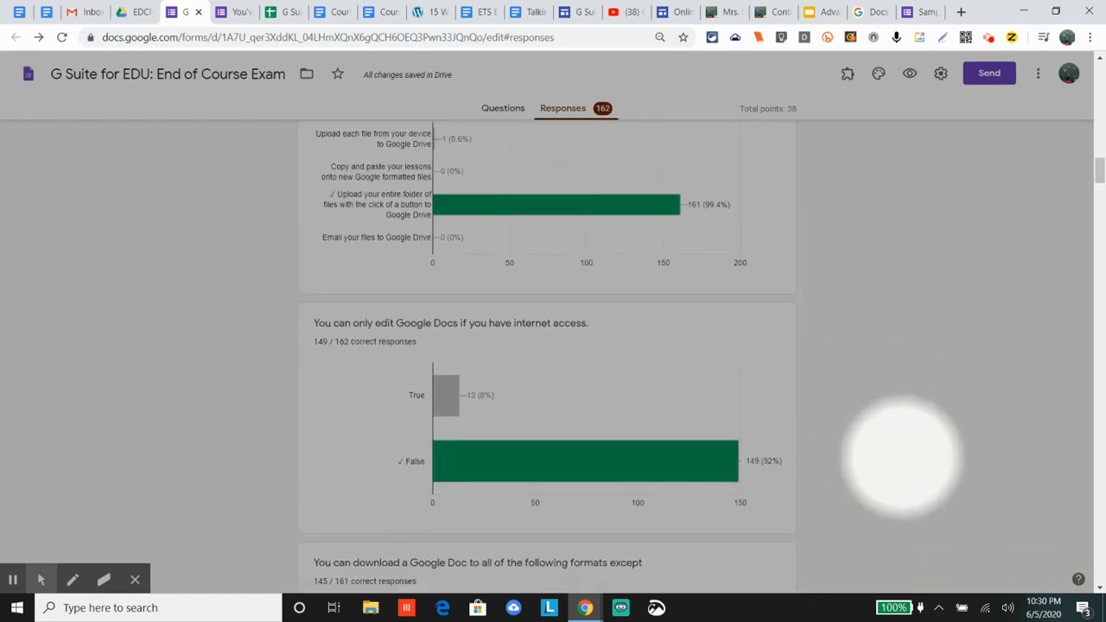
{"action": "scroll", "coordinate": [905, 458], "scroll_direction": "down", "scroll_amount": 3}
{"action": "scroll", "coordinate": [905, 458], "scroll_direction": "down", "scroll_amount": 3}
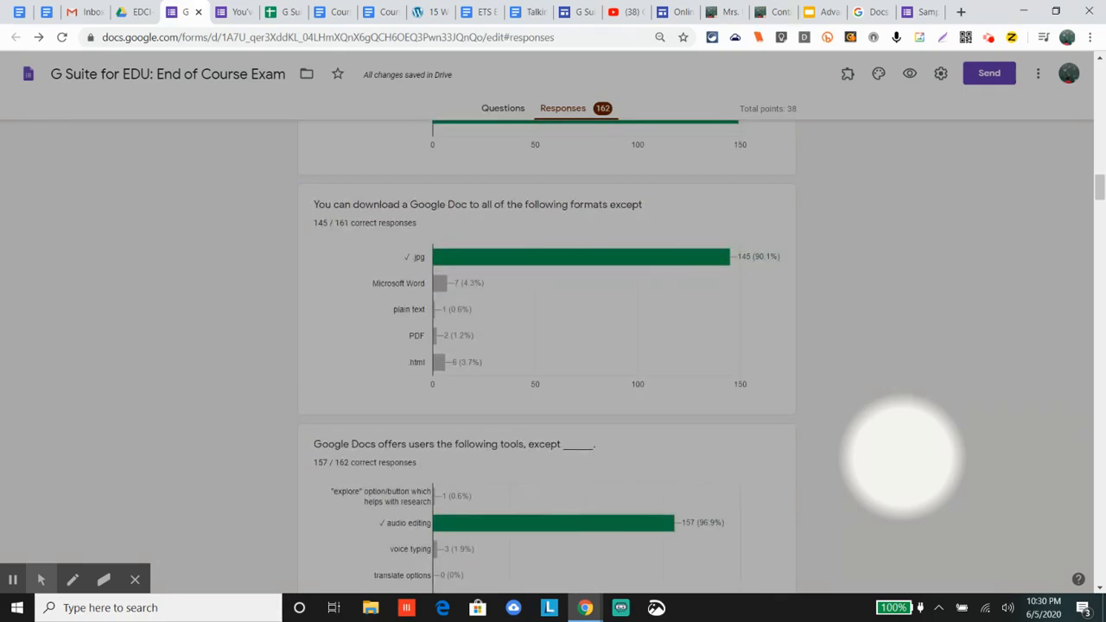
{"action": "scroll", "coordinate": [903, 458], "scroll_direction": "down", "scroll_amount": 14}
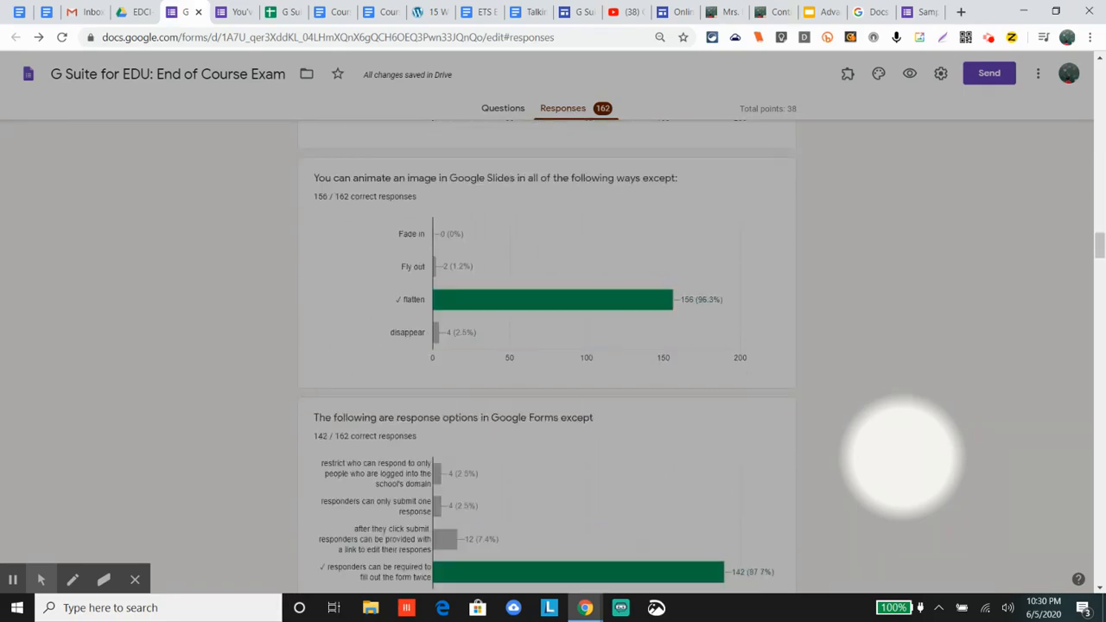
{"action": "scroll", "coordinate": [903, 458], "scroll_direction": "down", "scroll_amount": 15}
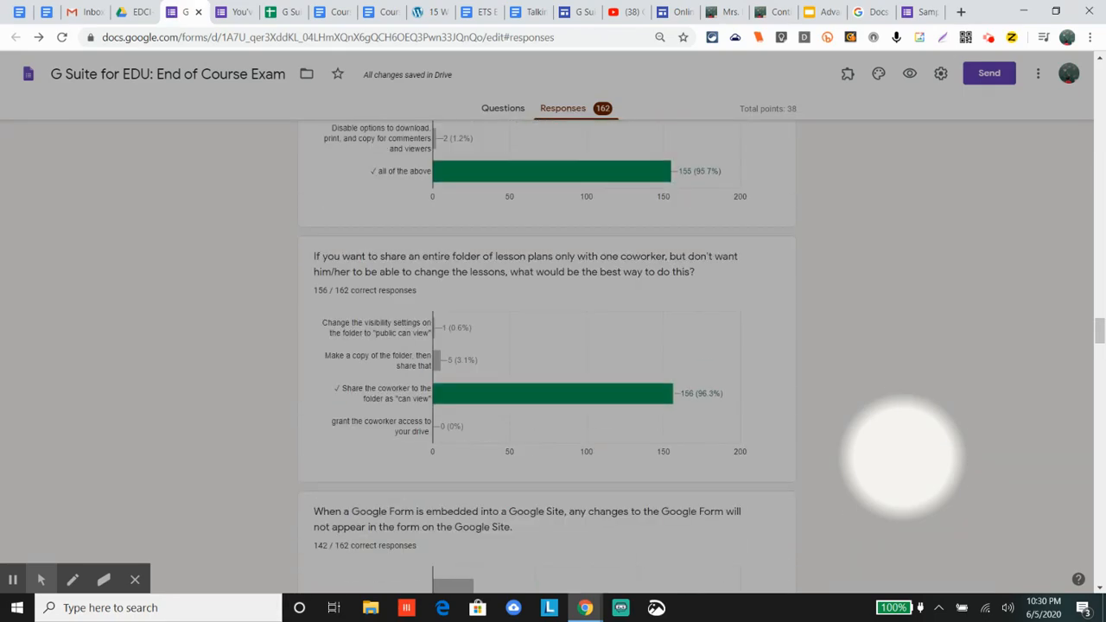
{"action": "scroll", "coordinate": [903, 458], "scroll_direction": "up", "scroll_amount": 5}
{"action": "scroll", "coordinate": [903, 458], "scroll_direction": "up", "scroll_amount": 3}
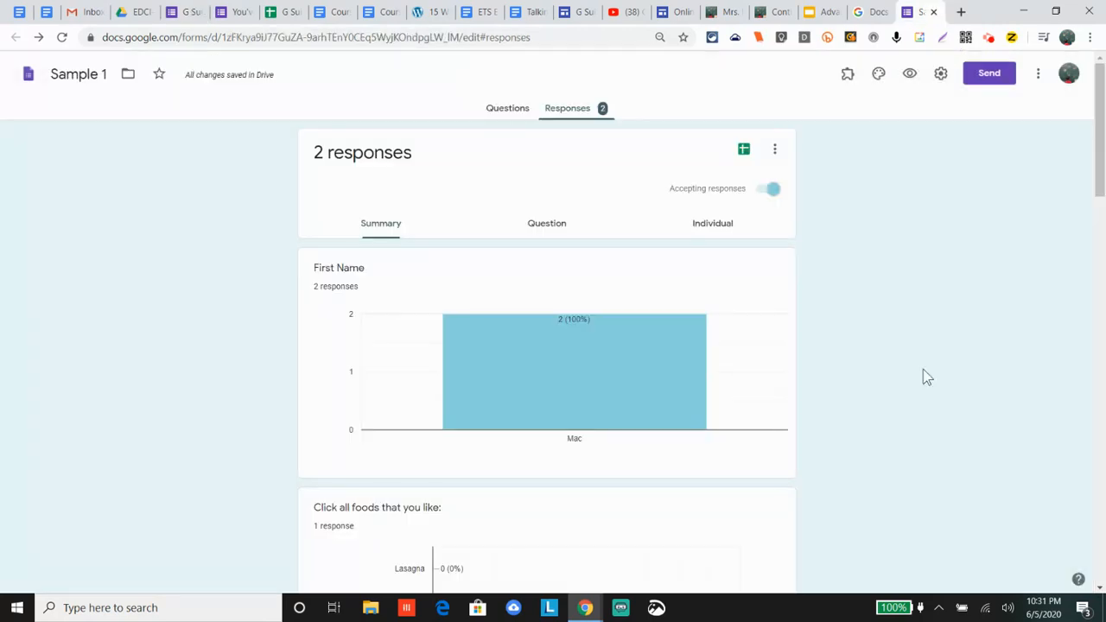
Look through the Sample 1 form's response summary, from the First Name chart down to the last section
{"action": "scroll", "coordinate": [901, 382], "scroll_direction": "down", "scroll_amount": 4}
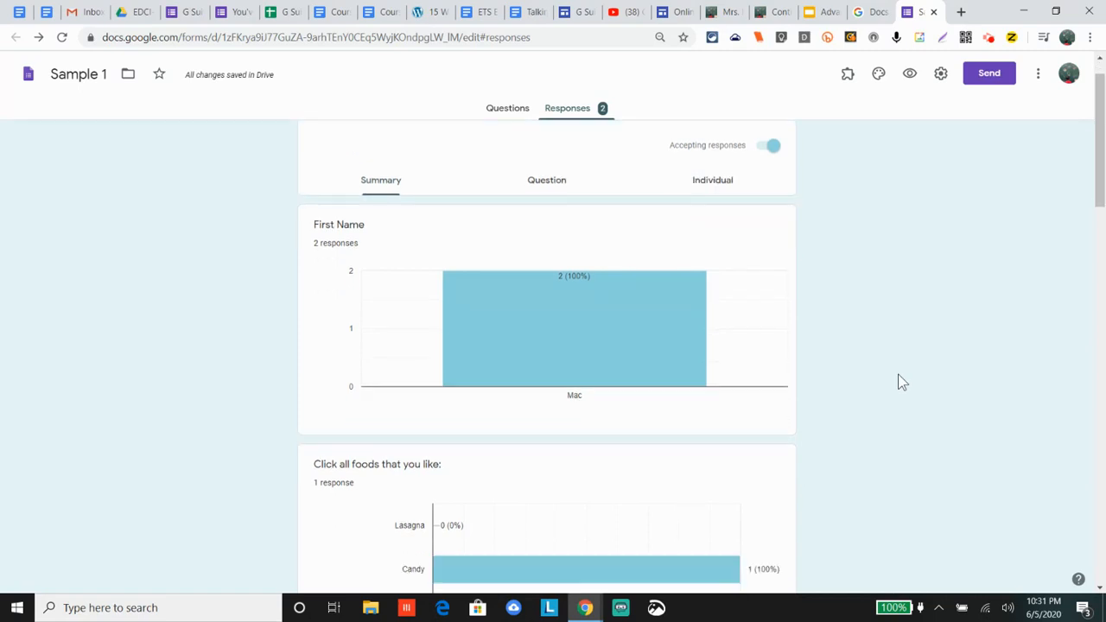
{"action": "scroll", "coordinate": [898, 381], "scroll_direction": "down", "scroll_amount": 3}
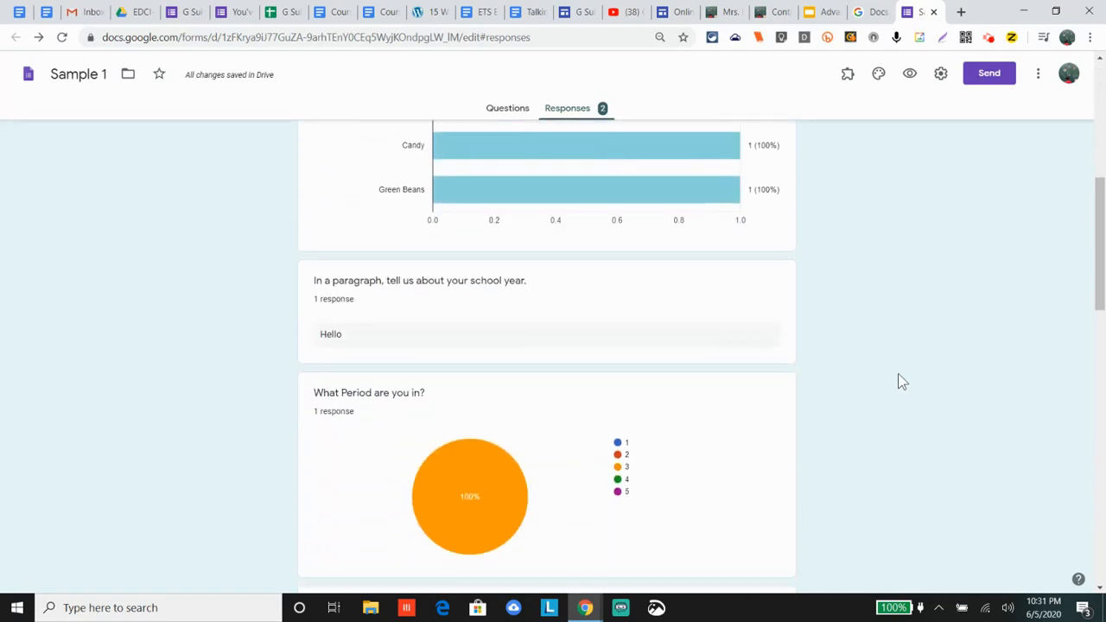
{"action": "scroll", "coordinate": [899, 382], "scroll_direction": "up", "scroll_amount": 6}
{"action": "scroll", "coordinate": [899, 381], "scroll_direction": "up", "scroll_amount": 1}
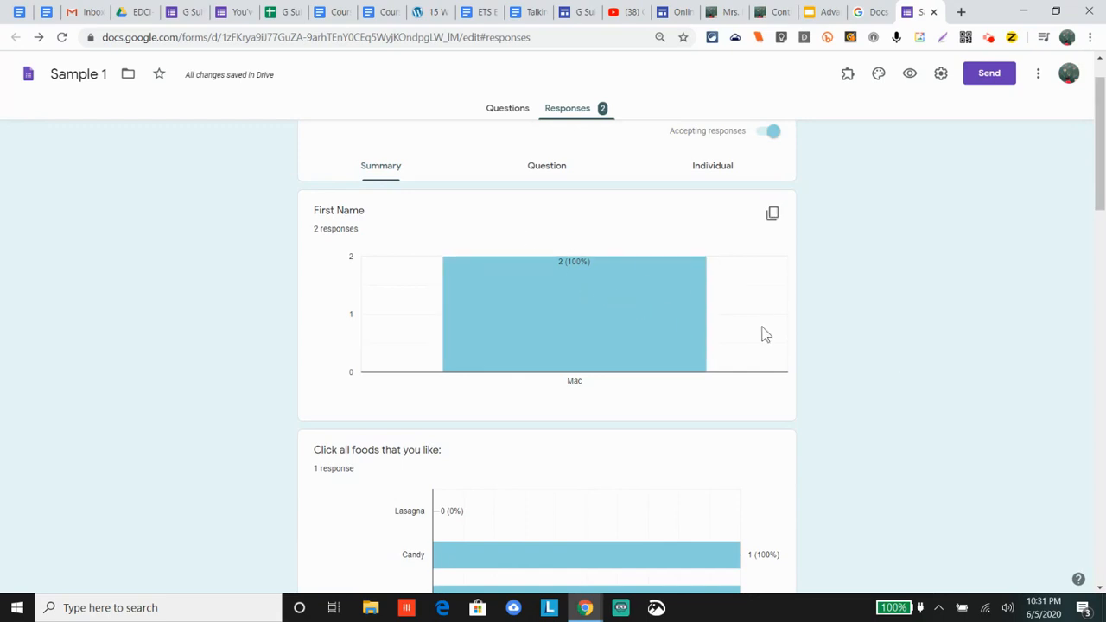
{"action": "scroll", "coordinate": [877, 351], "scroll_direction": "down", "scroll_amount": 3}
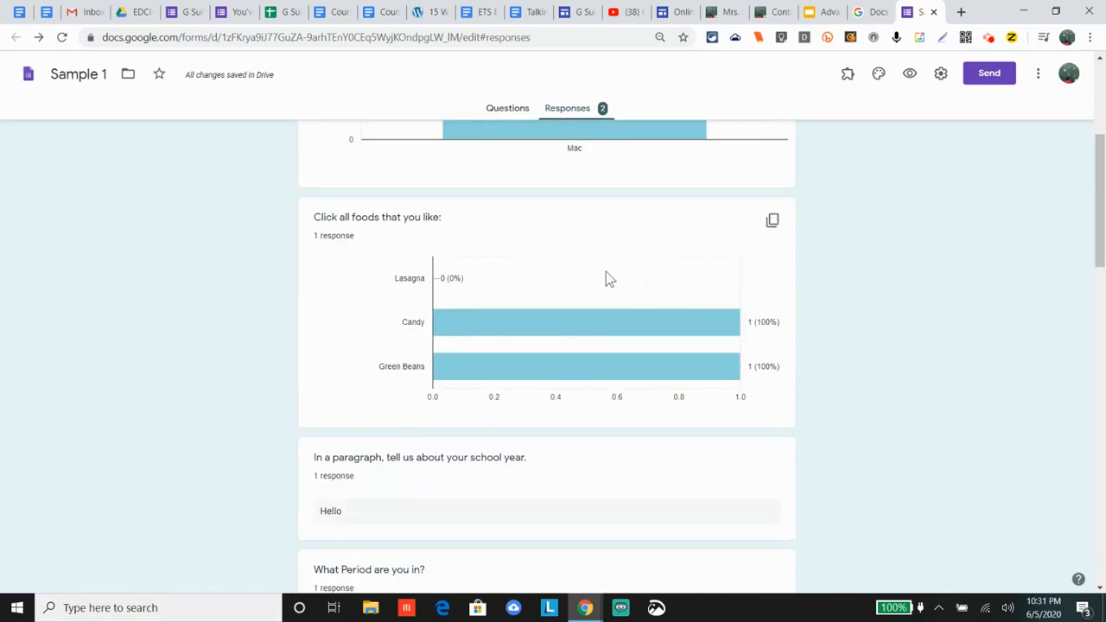
{"action": "scroll", "coordinate": [833, 342], "scroll_direction": "down", "scroll_amount": 4}
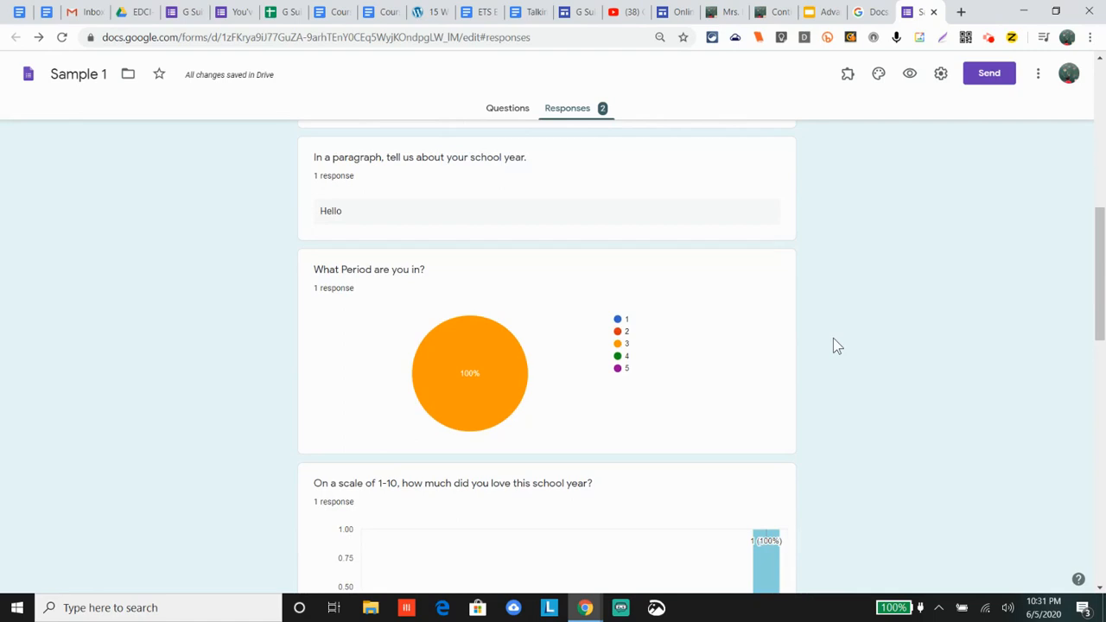
{"action": "scroll", "coordinate": [834, 340], "scroll_direction": "down", "scroll_amount": 4}
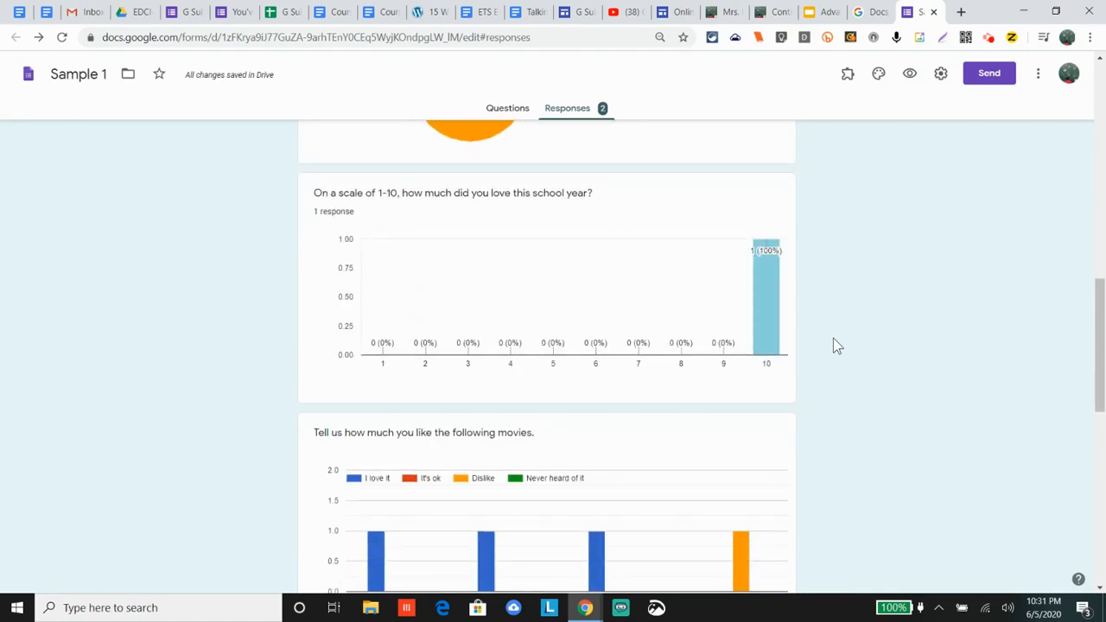
{"action": "scroll", "coordinate": [833, 338], "scroll_direction": "down", "scroll_amount": 9}
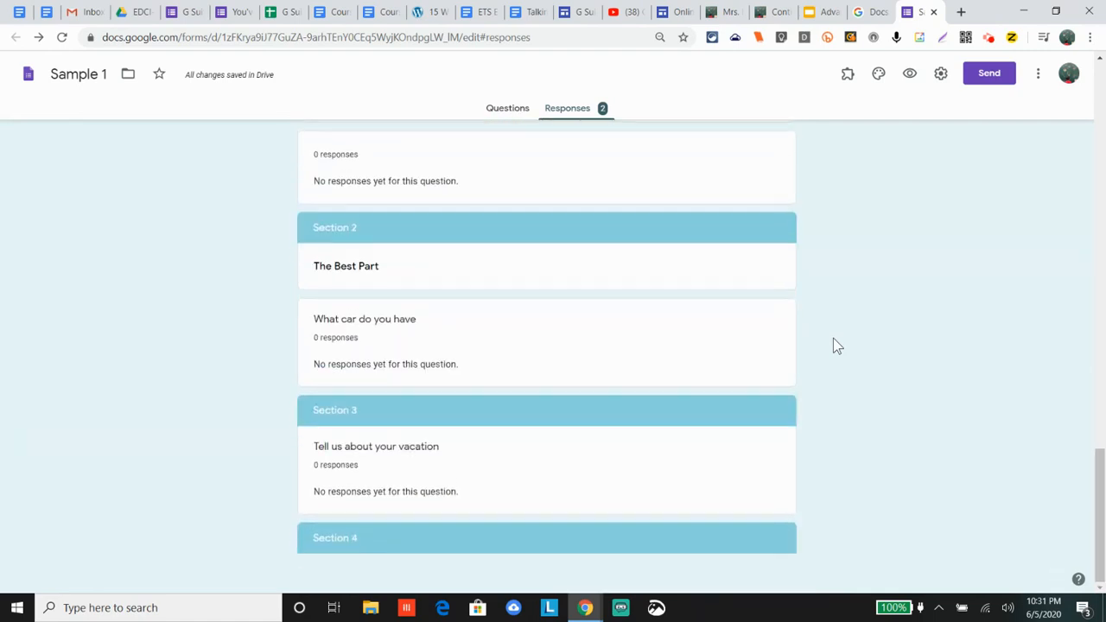
{"action": "scroll", "coordinate": [833, 338], "scroll_direction": "up", "scroll_amount": 18}
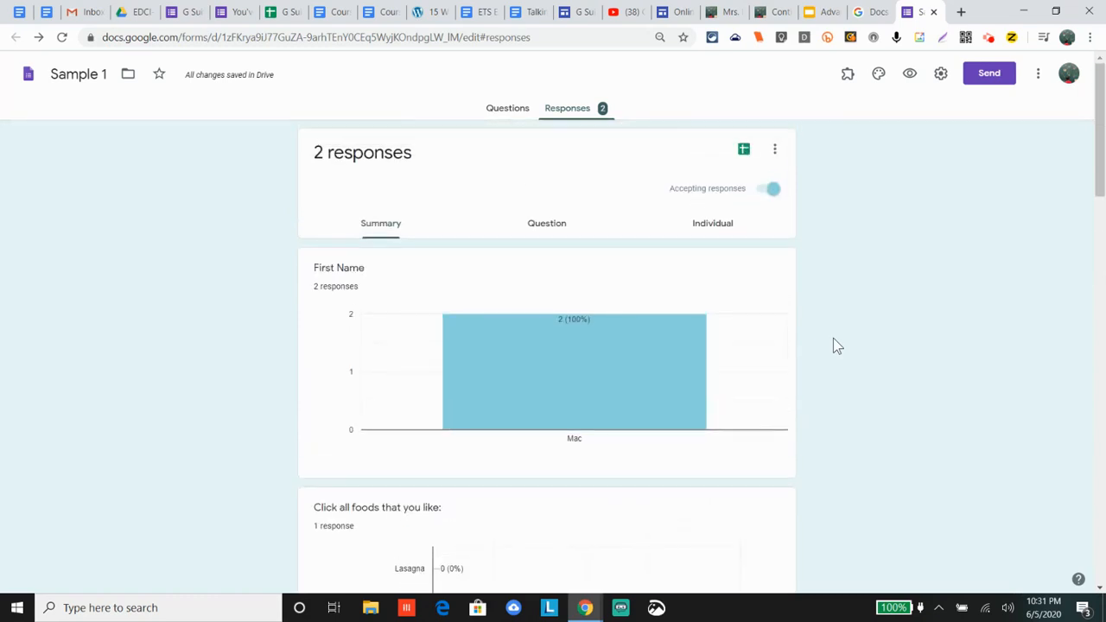
View the Sample 1 responses by question and then individually, examining the first submitted response
{"action": "left_click", "coordinate": [547, 228]}
{"action": "left_click", "coordinate": [718, 230]}
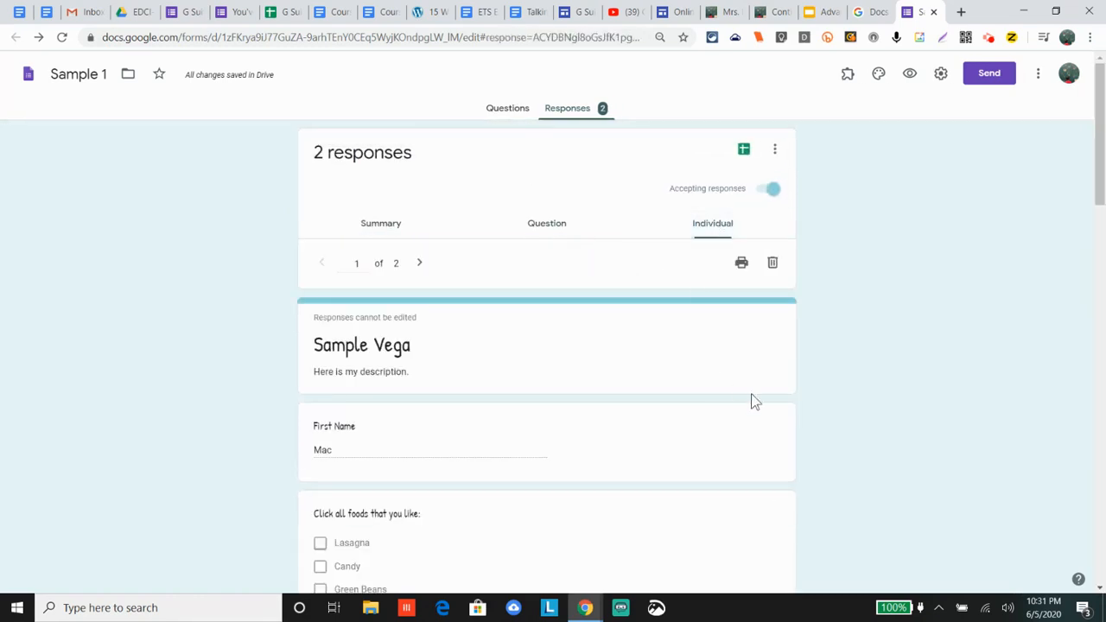
{"action": "scroll", "coordinate": [752, 397], "scroll_direction": "down", "scroll_amount": 2}
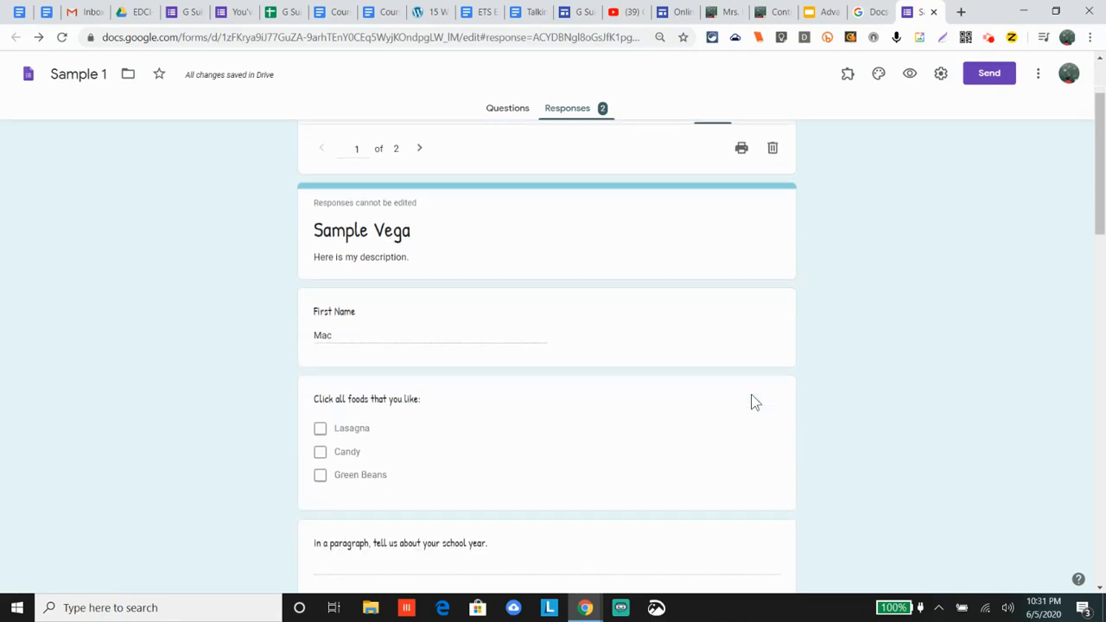
{"action": "scroll", "coordinate": [752, 402], "scroll_direction": "up", "scroll_amount": 2}
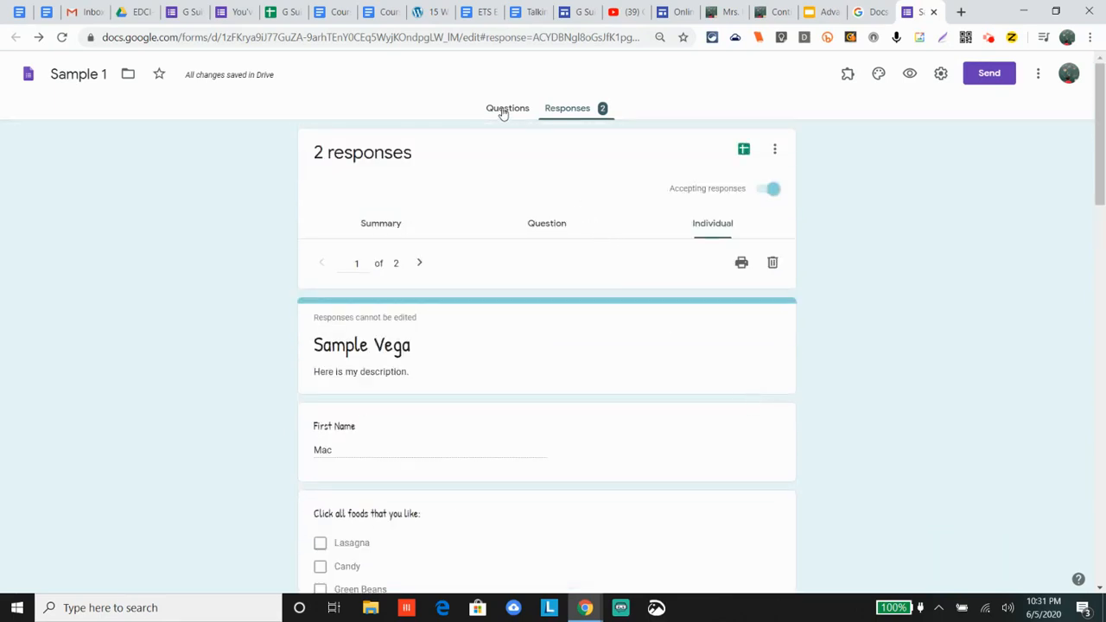
Send the responses to a new spreadsheet named Sample 1 (Responses) and review the form options available in it
{"action": "left_click", "coordinate": [744, 152]}
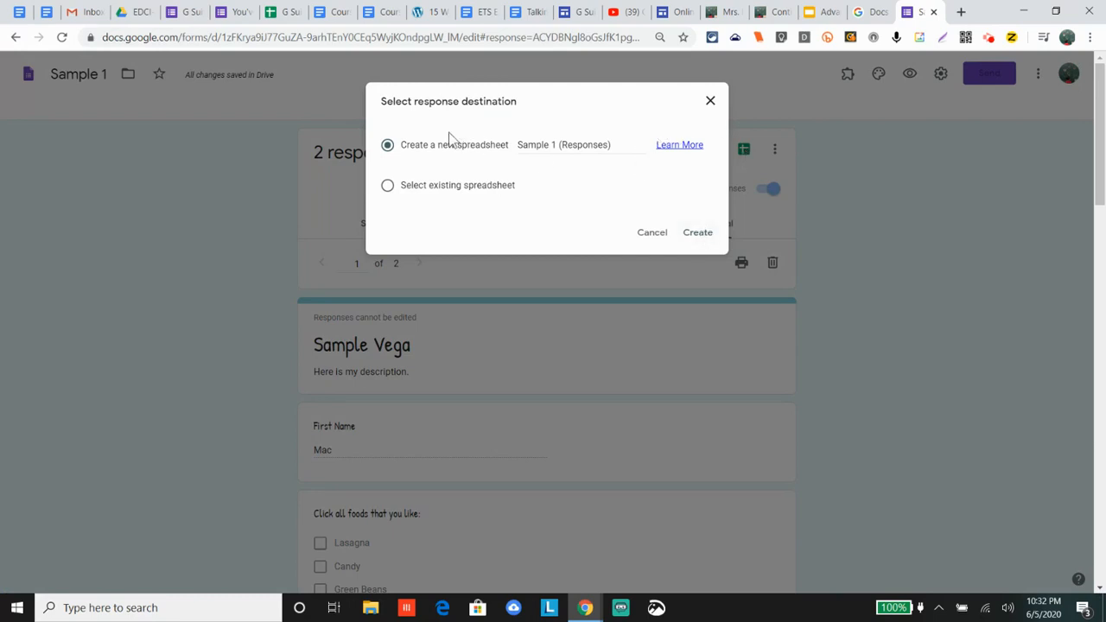
{"action": "left_click", "coordinate": [698, 231]}
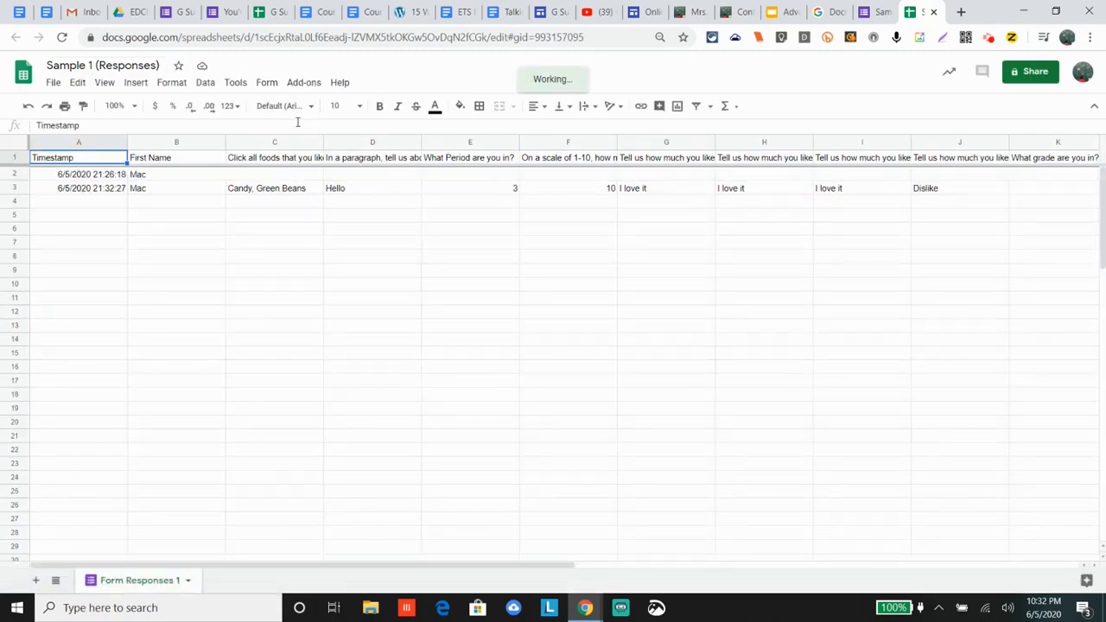
{"action": "left_click", "coordinate": [265, 87]}
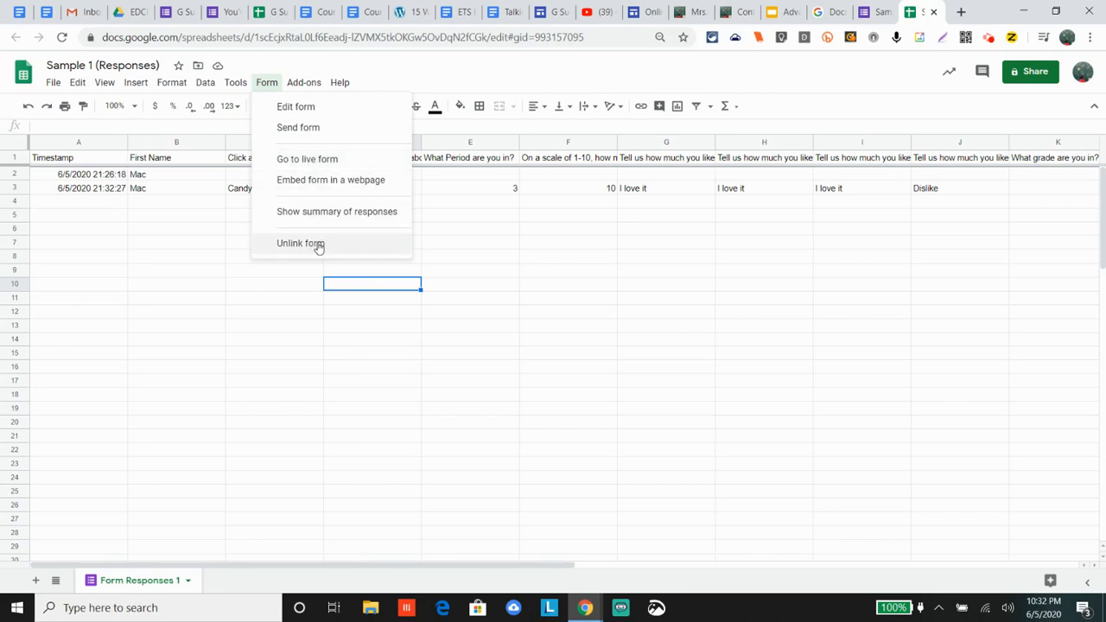
{"action": "left_click", "coordinate": [177, 248]}
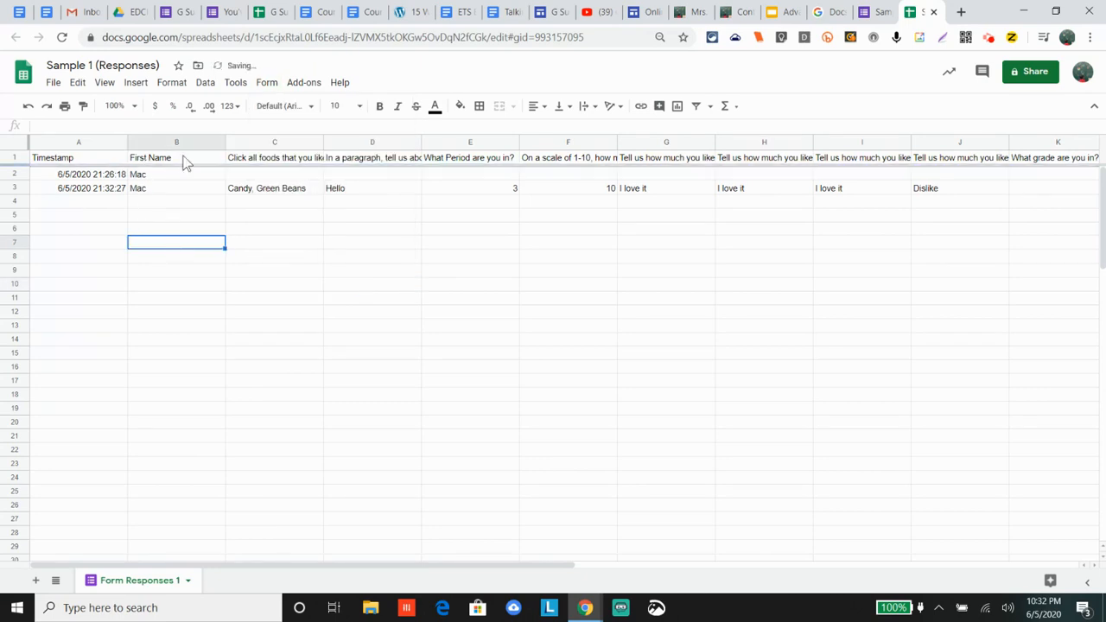
Read across the question headers in row 1 of the response sheet and return to the Timestamp column
{"action": "left_click", "coordinate": [234, 160]}
{"action": "key", "text": "Right"}
{"action": "key", "text": "Right"}
{"action": "key", "text": "Right"}
{"action": "key", "text": "Right"}
{"action": "key", "text": "Right"}
{"action": "key", "text": "Right"}
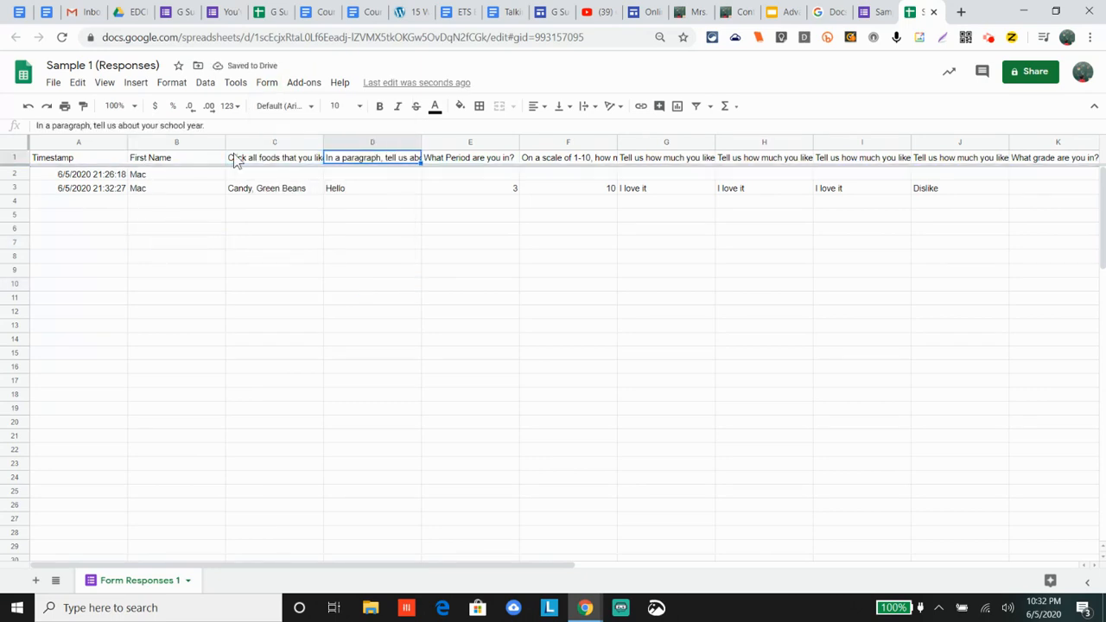
{"action": "key", "text": "Right"}
{"action": "key", "text": "Right"}
{"action": "key", "text": "Right"}
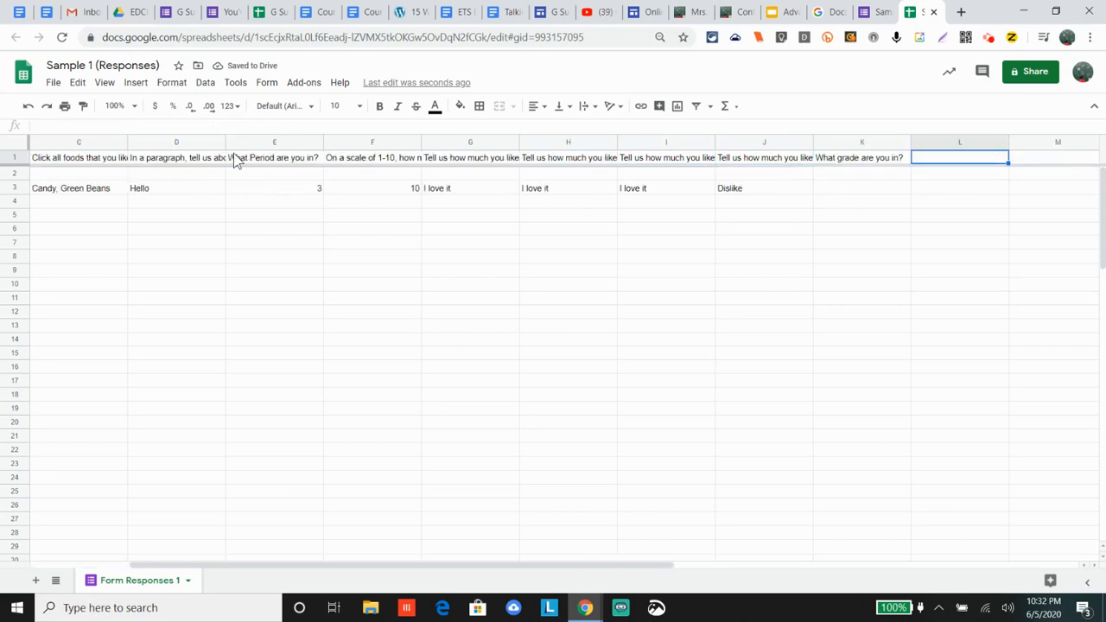
{"action": "key", "text": "Left"}
{"action": "key", "text": "Left"}
{"action": "key", "text": "Left"}
{"action": "key", "text": "Left"}
{"action": "key", "text": "Left"}
{"action": "key", "text": "Left"}
{"action": "key", "text": "Left"}
{"action": "key", "text": "Left"}
{"action": "key", "text": "Left"}
{"action": "key", "text": "Left"}
{"action": "key", "text": "Left"}
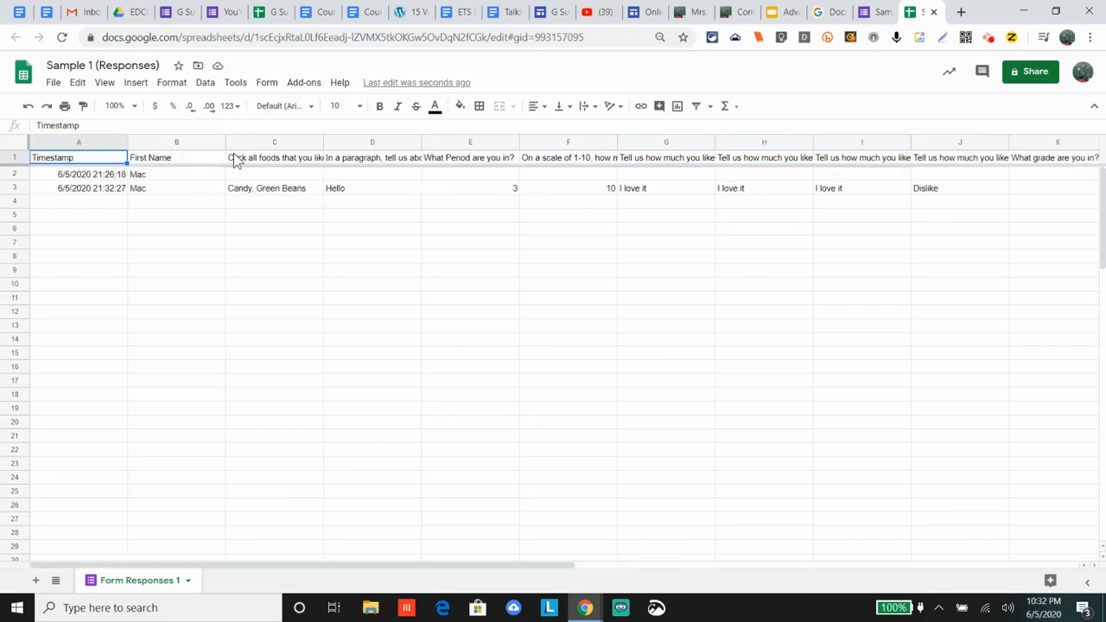
Examine the response rows, selecting row 3 and the empty rows below it where new submissions go
{"action": "left_click", "coordinate": [350, 180]}
{"action": "left_click", "coordinate": [353, 204]}
{"action": "left_click", "coordinate": [357, 233]}
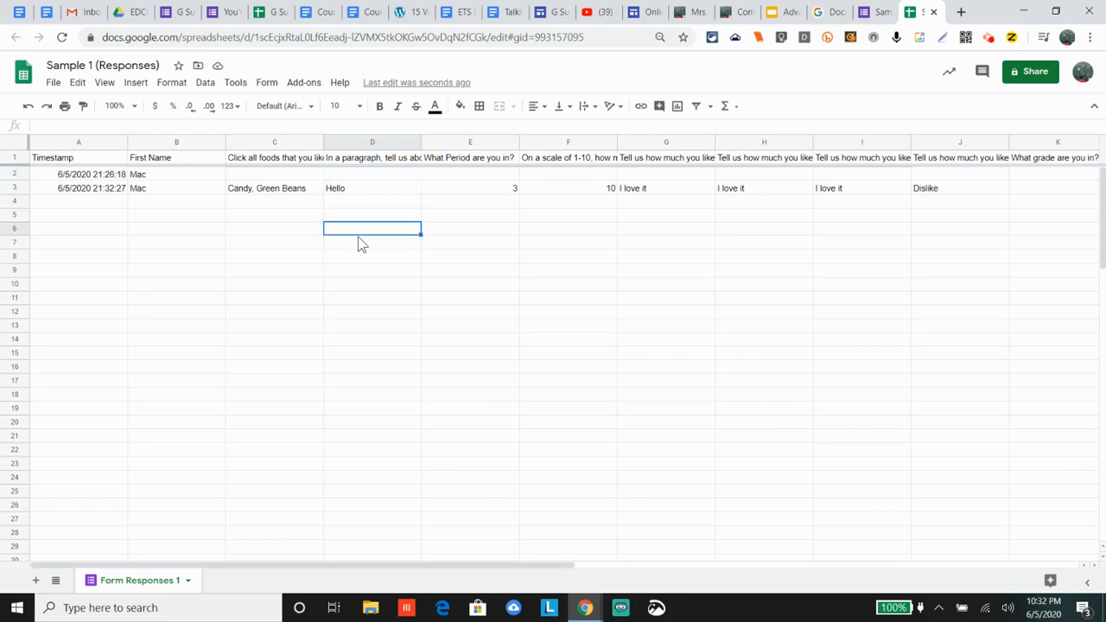
{"action": "left_click", "coordinate": [16, 188]}
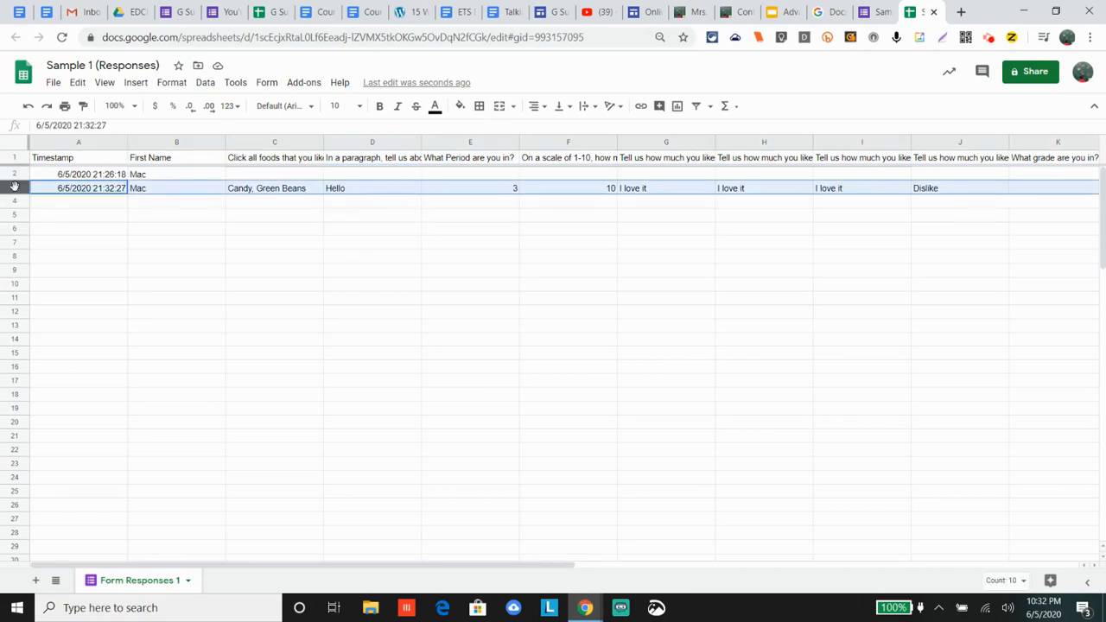
{"action": "left_click", "coordinate": [15, 202]}
{"action": "left_click", "coordinate": [15, 215]}
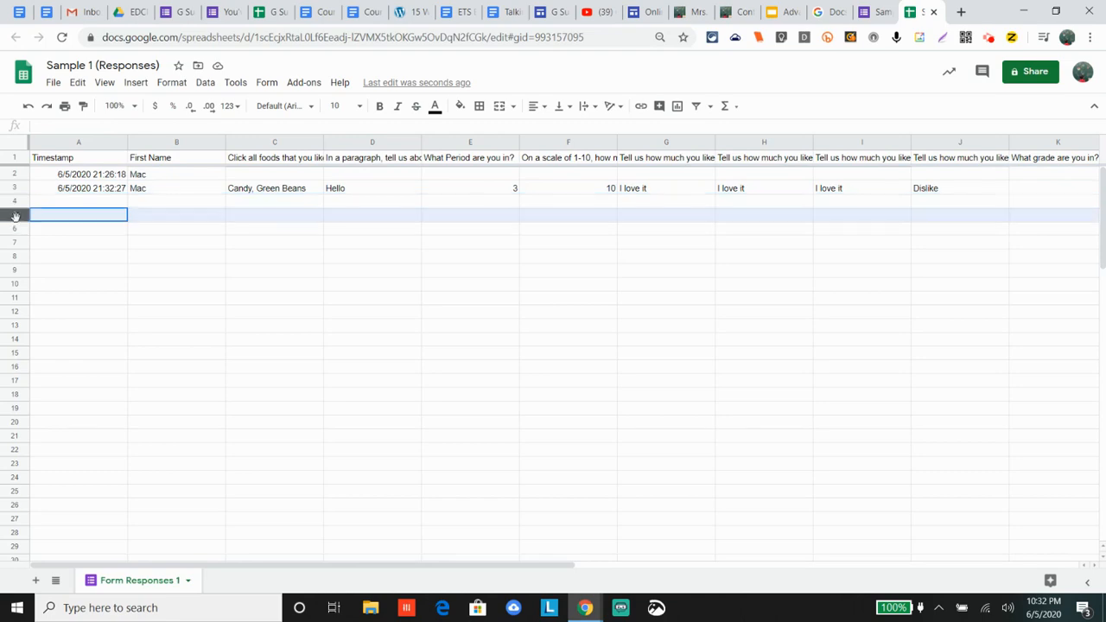
{"action": "left_click", "coordinate": [15, 229]}
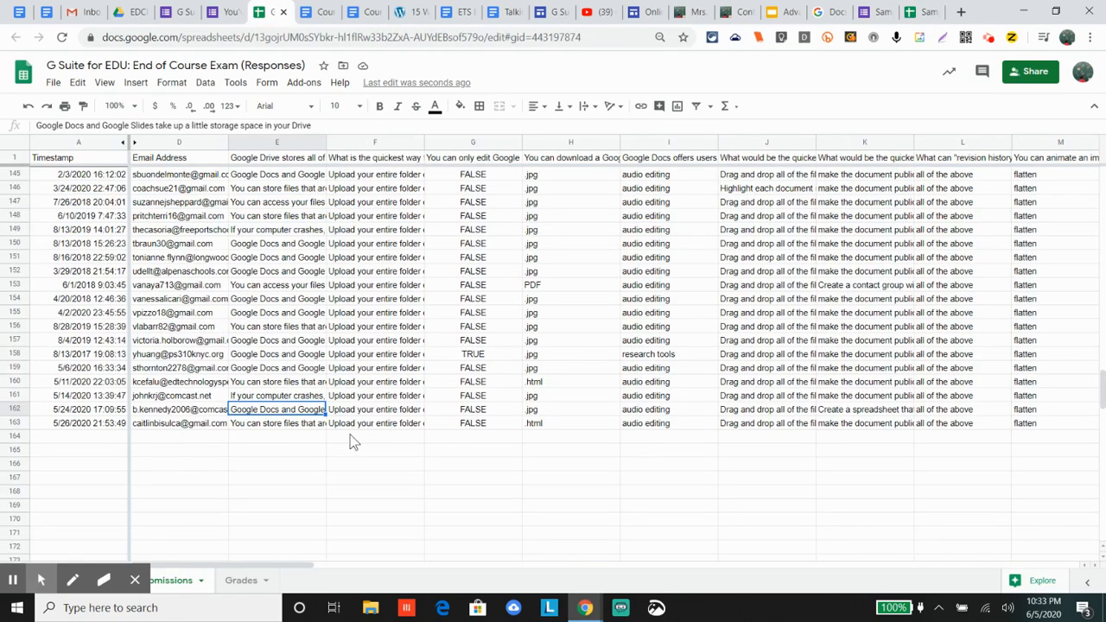
Look through the submissions listed in the End of Course Exam responses spreadsheet
{"action": "scroll", "coordinate": [248, 321], "scroll_direction": "up", "scroll_amount": 20}
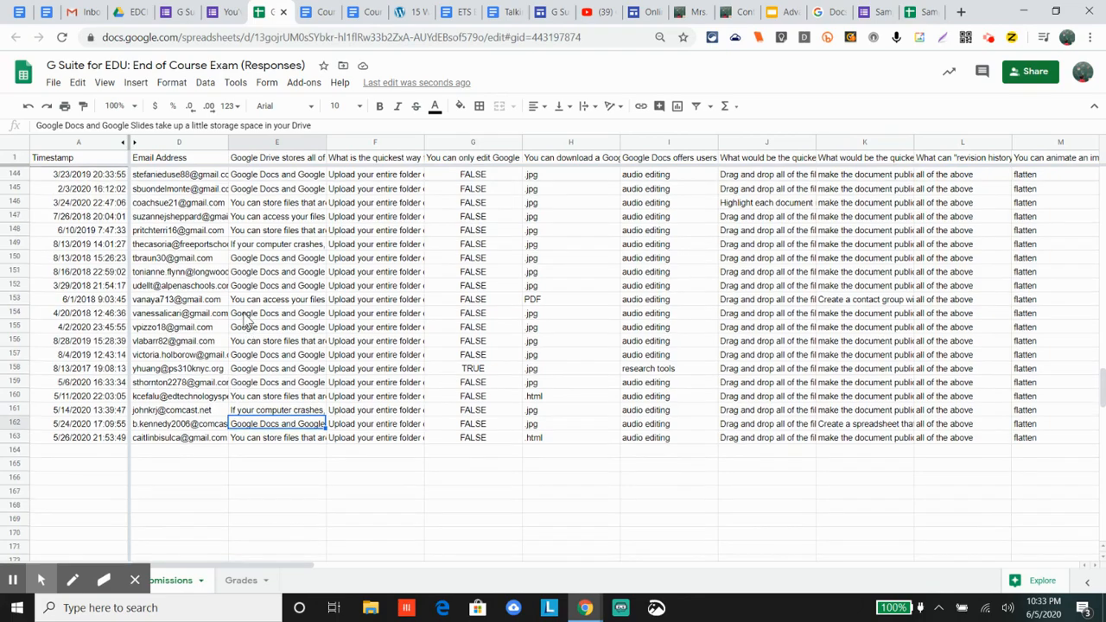
{"action": "scroll", "coordinate": [554, 363], "scroll_direction": "up", "scroll_amount": 5}
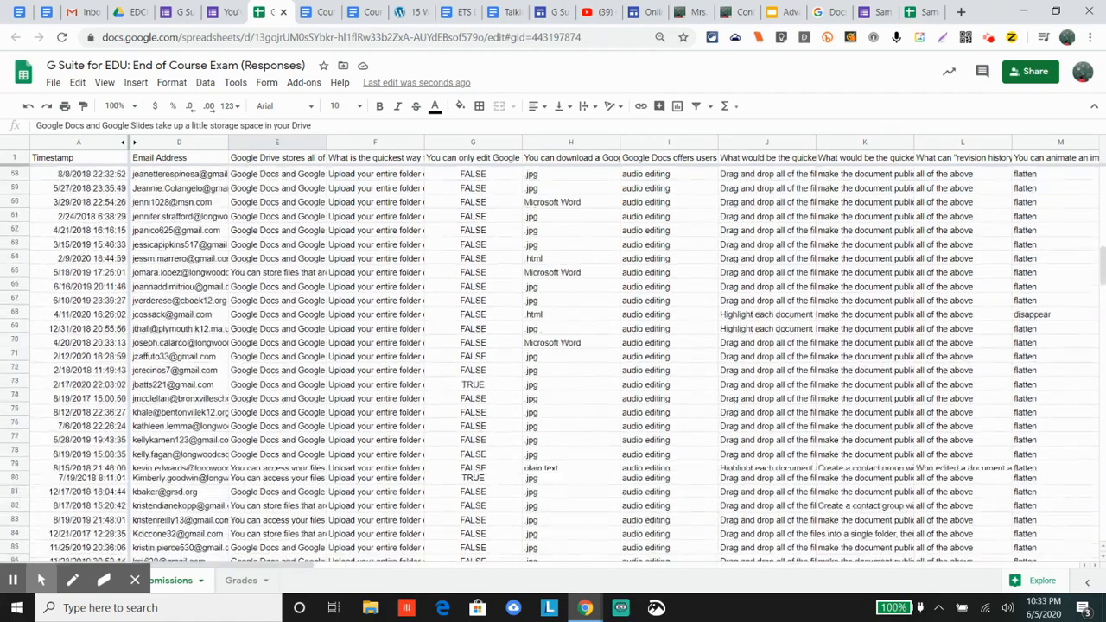
{"action": "scroll", "coordinate": [553, 363], "scroll_direction": "down", "scroll_amount": 1}
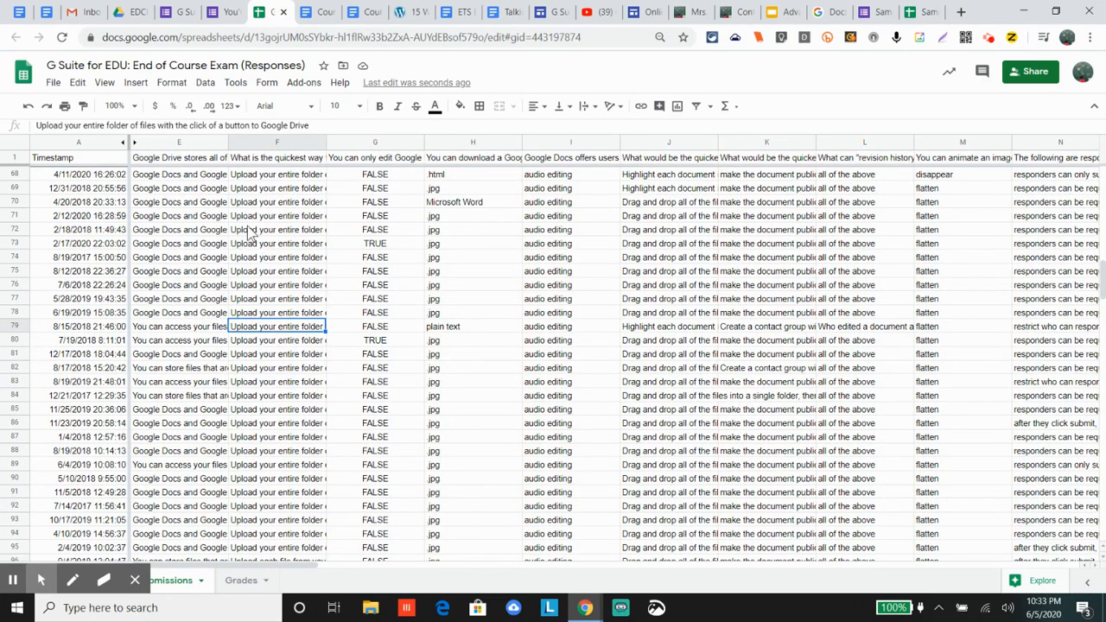
{"action": "scroll", "coordinate": [250, 231], "scroll_direction": "up", "scroll_amount": 5}
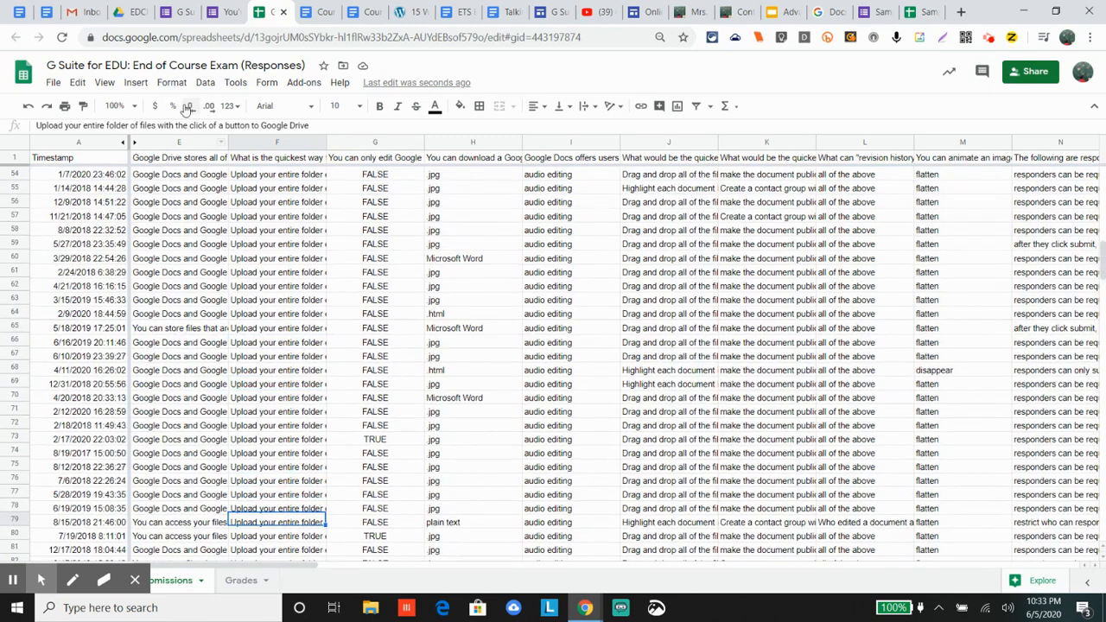
Read the exam question headers in row 1, from the Google Drive question in column E to column H
{"action": "left_click", "coordinate": [175, 158]}
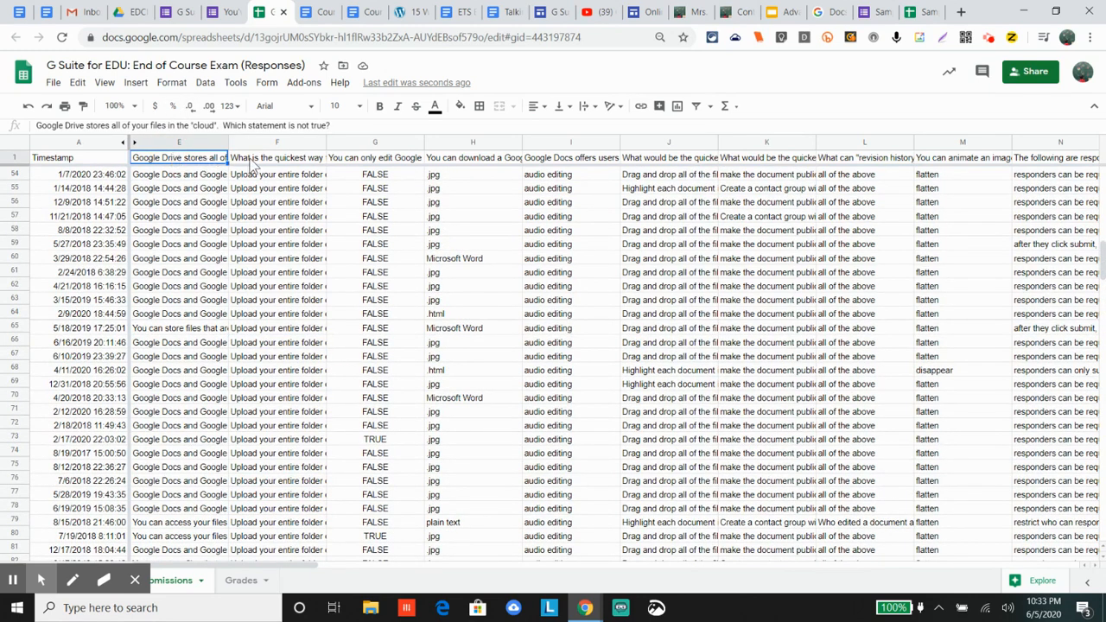
{"action": "key", "text": "Right"}
{"action": "key", "text": "Right"}
{"action": "key", "text": "Right"}
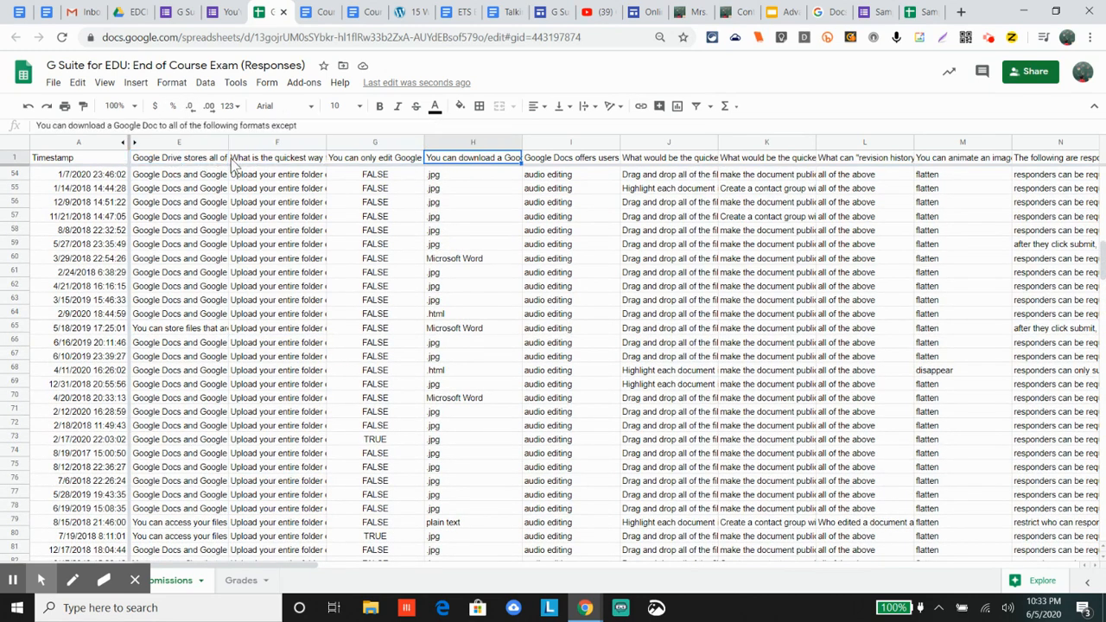
Look at individual submissions in the exam response sheet, selecting row 56 and the rows below it
{"action": "left_click", "coordinate": [17, 187]}
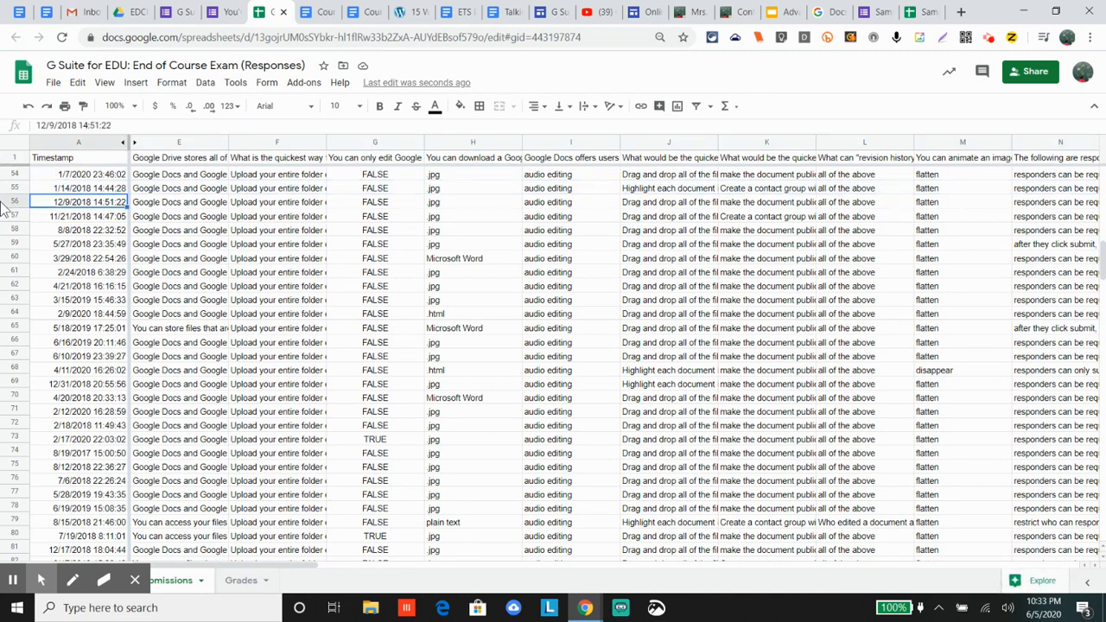
{"action": "left_click", "coordinate": [10, 202]}
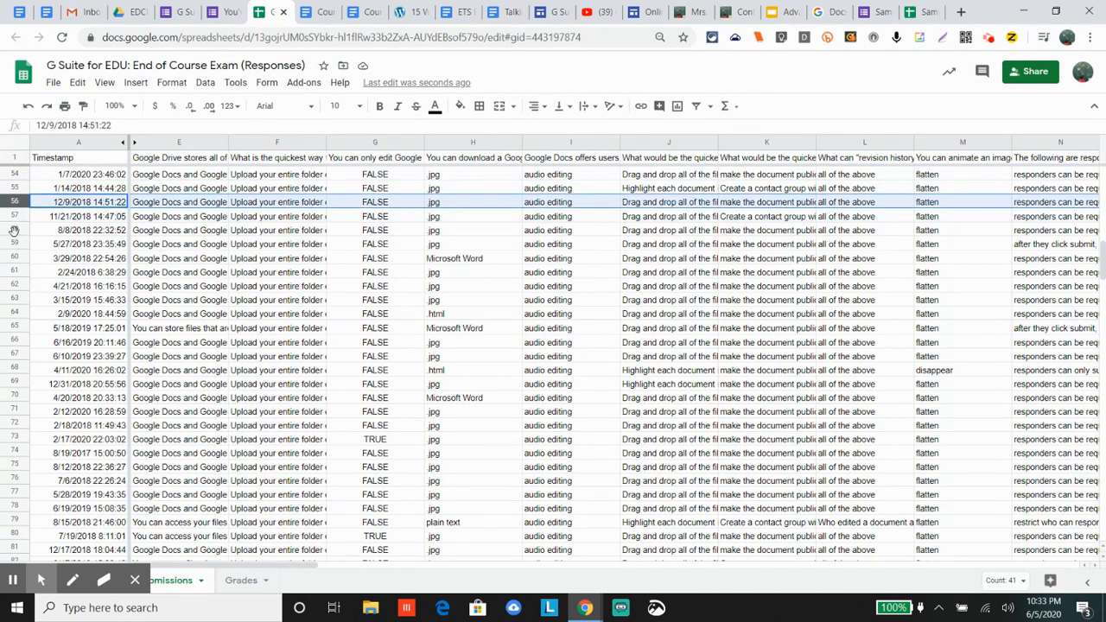
{"action": "left_click", "coordinate": [13, 230]}
{"action": "left_click", "coordinate": [13, 257]}
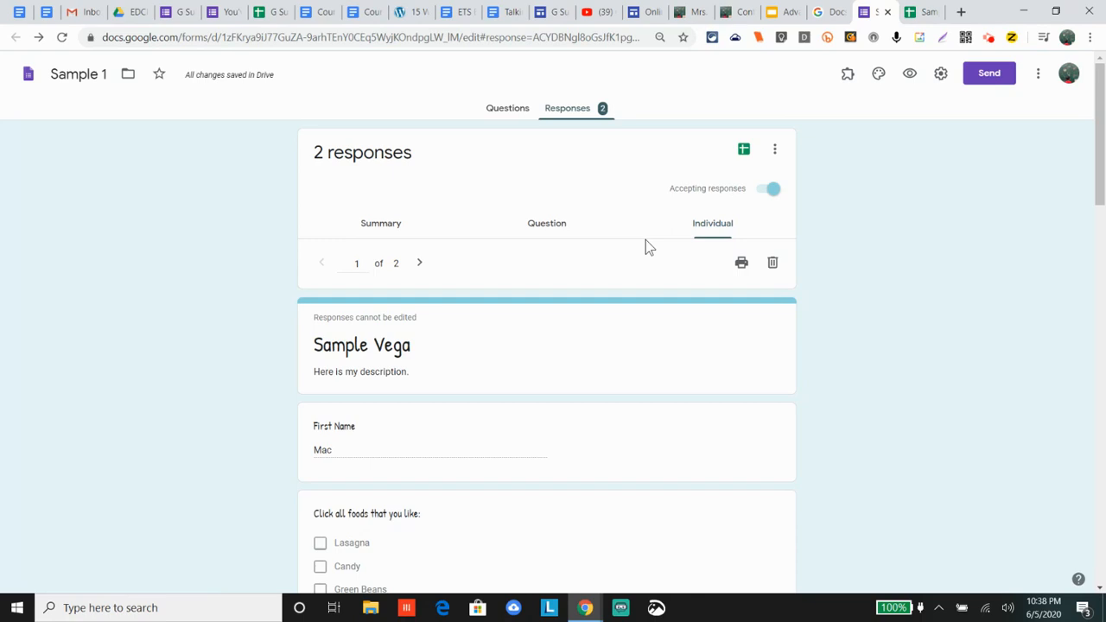
Stop the Sample 1 form from accepting responses, re-enable it, and view the additional response options
{"action": "left_click", "coordinate": [765, 193]}
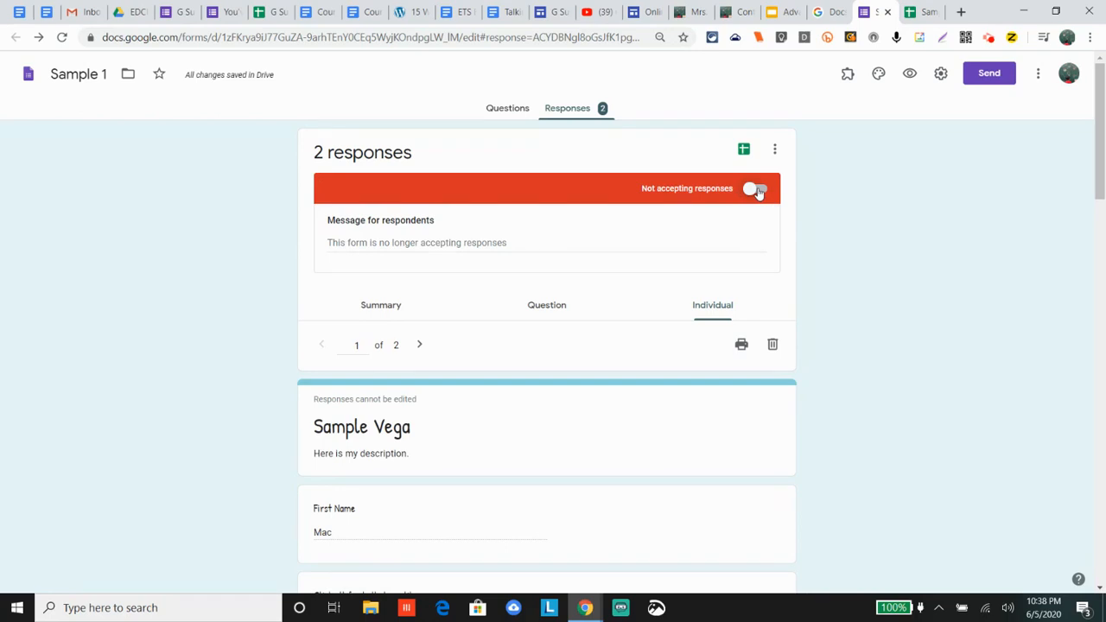
{"action": "left_click", "coordinate": [757, 192]}
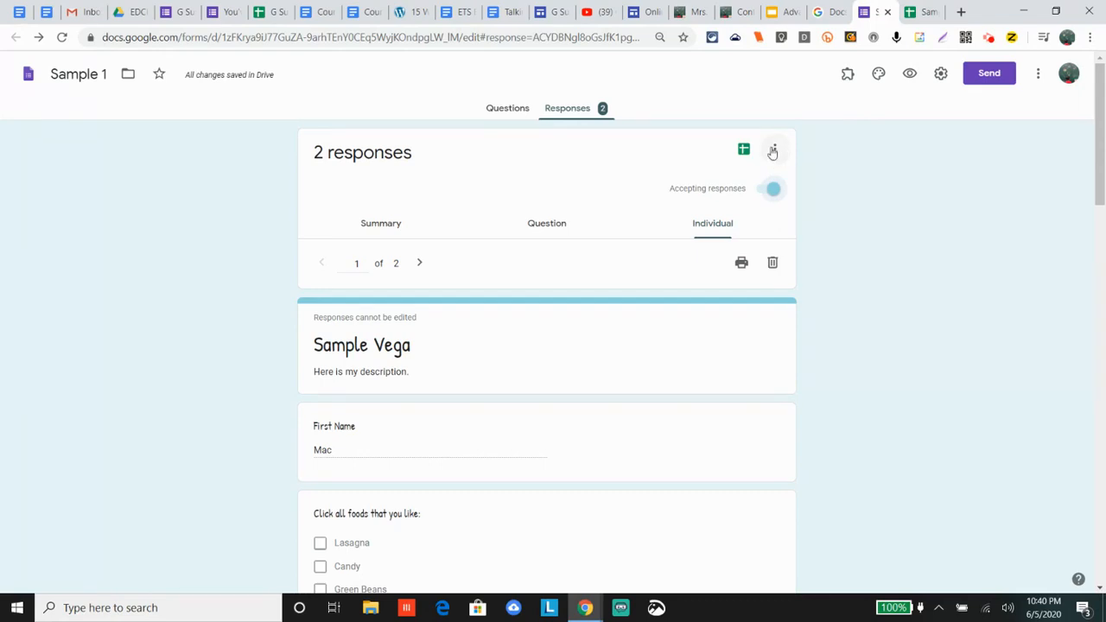
{"action": "left_click", "coordinate": [777, 150]}
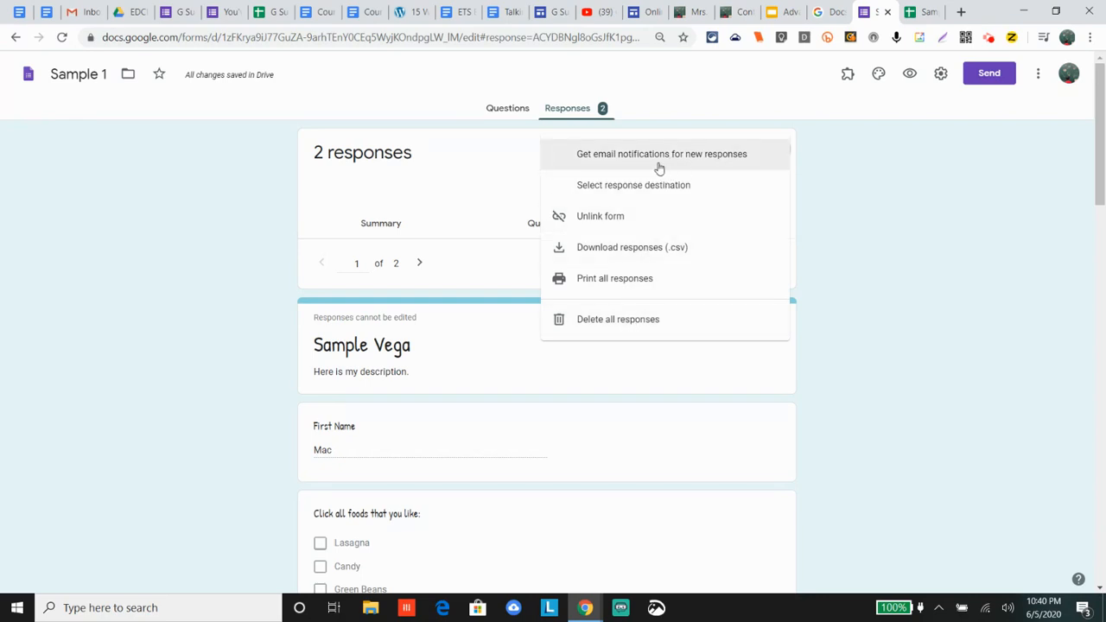
{"action": "left_click", "coordinate": [878, 189]}
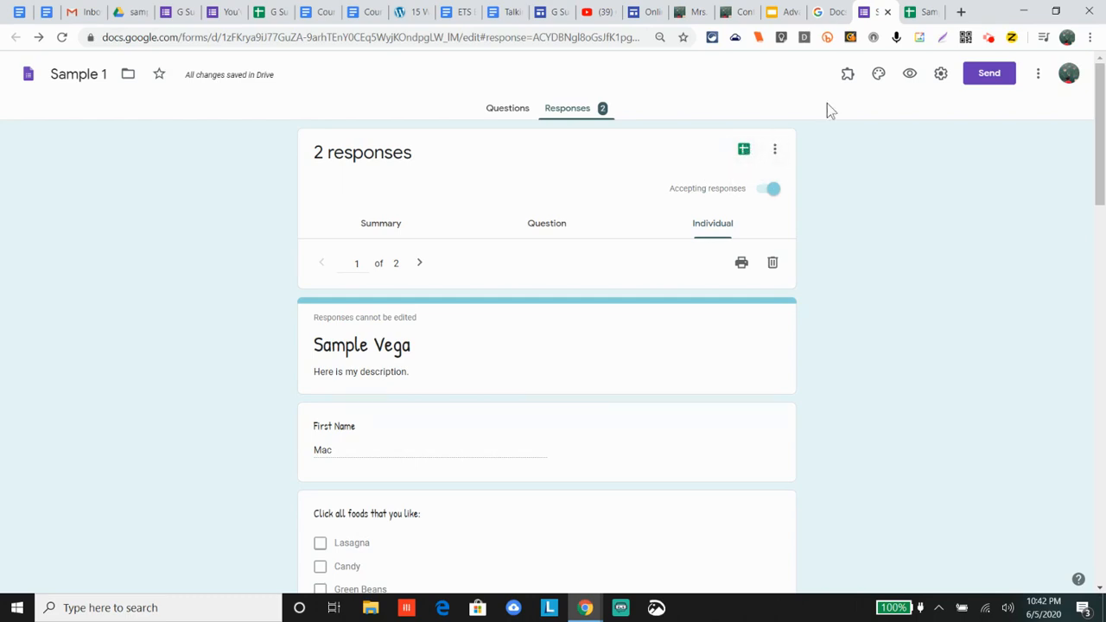
View the linked Sample 1 (Responses) spreadsheet and locate it with the Sample 1 form in the sample sandbox Drive folder
{"action": "left_click", "coordinate": [923, 12]}
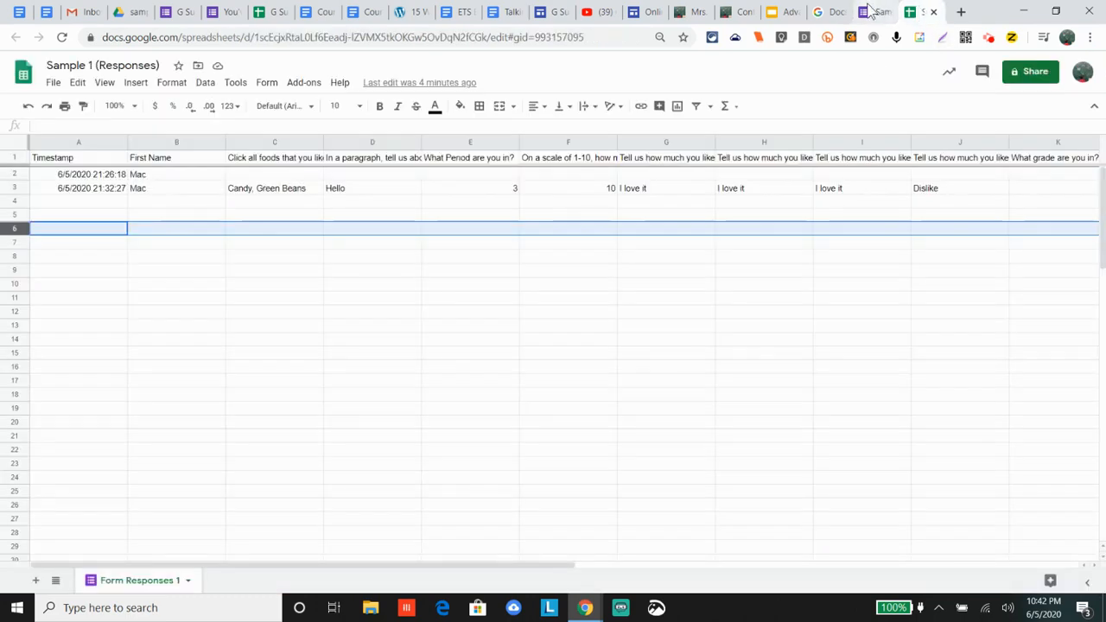
{"action": "left_click", "coordinate": [874, 12]}
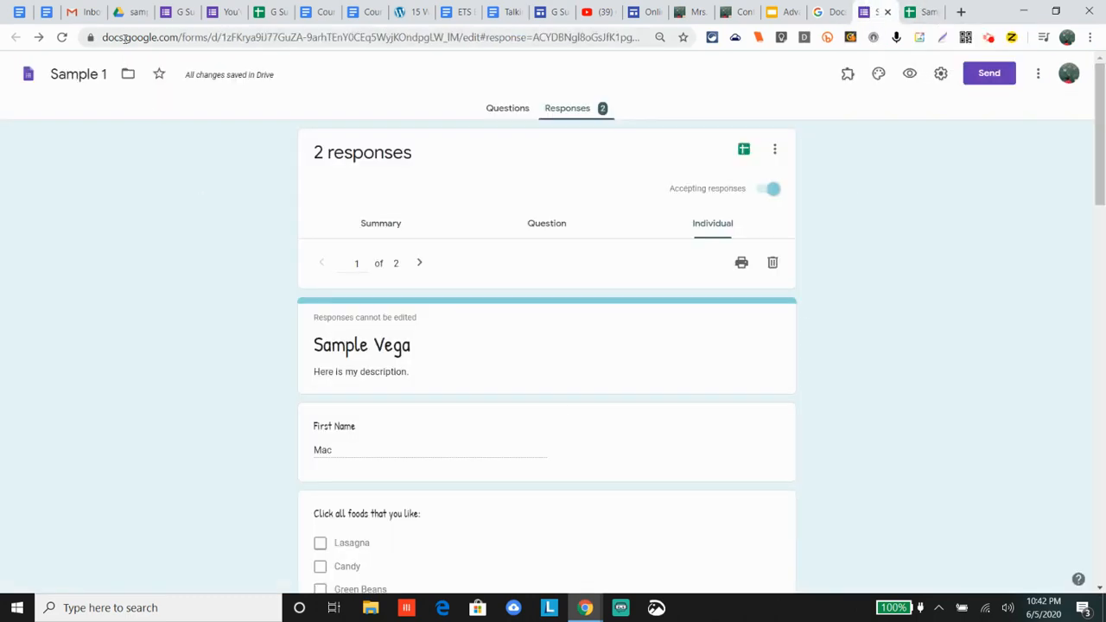
{"action": "left_click", "coordinate": [124, 13]}
{"action": "left_click", "coordinate": [227, 201]}
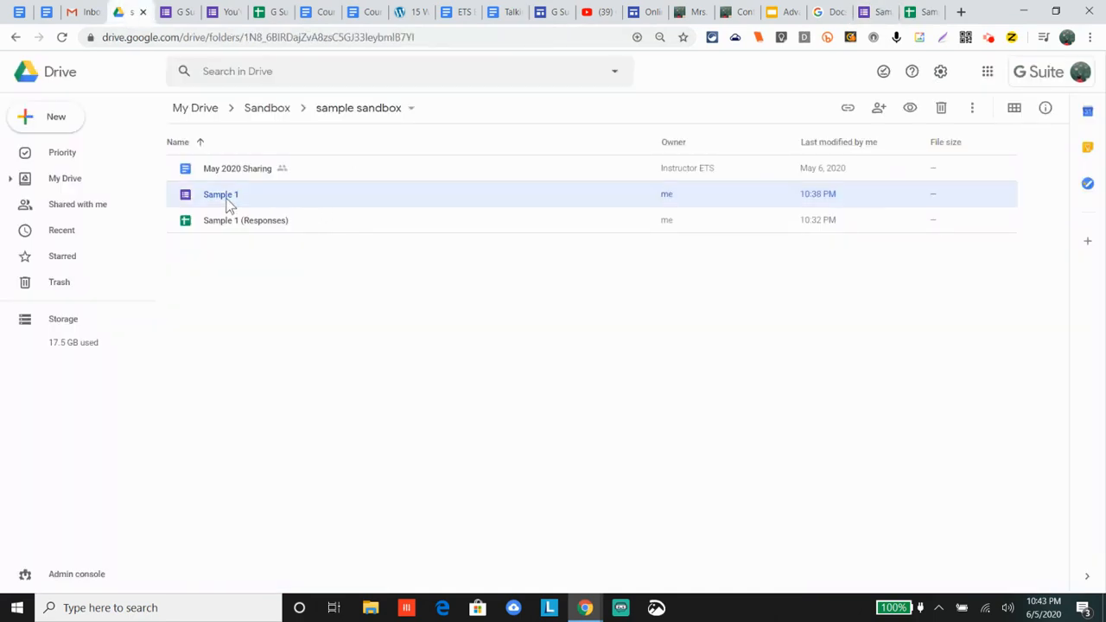
{"action": "left_click", "coordinate": [233, 226]}
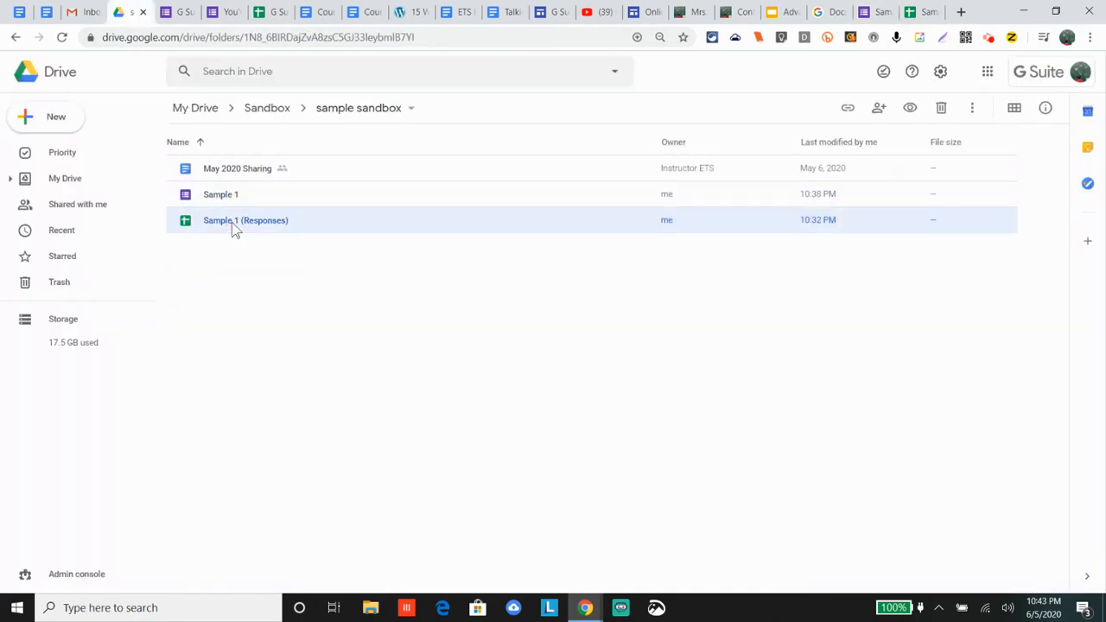
Return to the Sample 1 form's questions and turn on Make this a quiz in its settings
{"action": "left_click", "coordinate": [871, 12]}
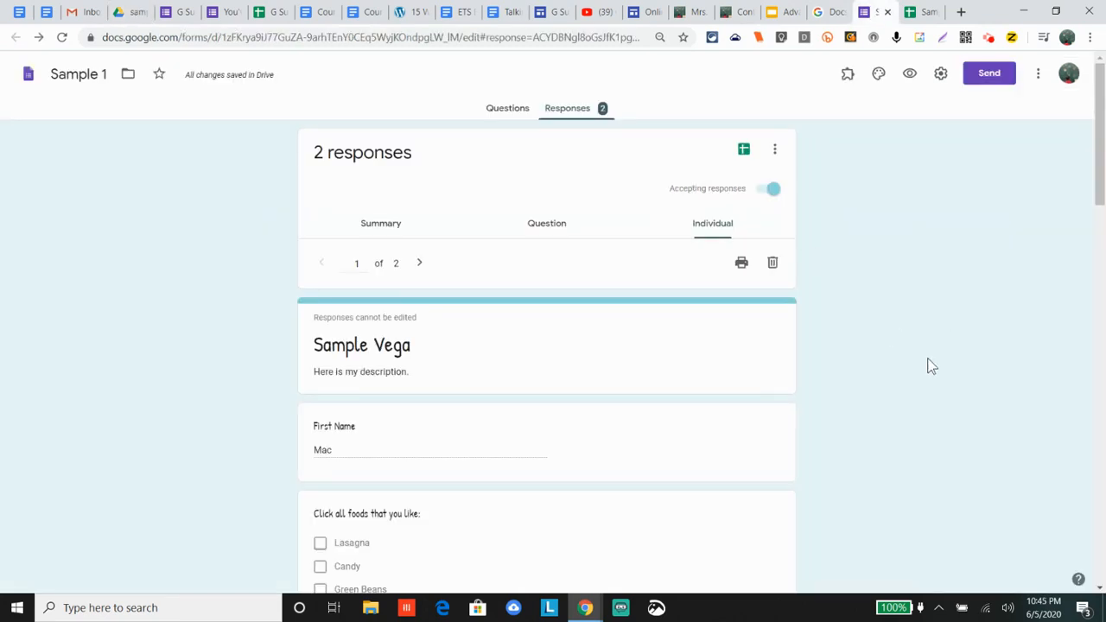
{"action": "left_click", "coordinate": [510, 109]}
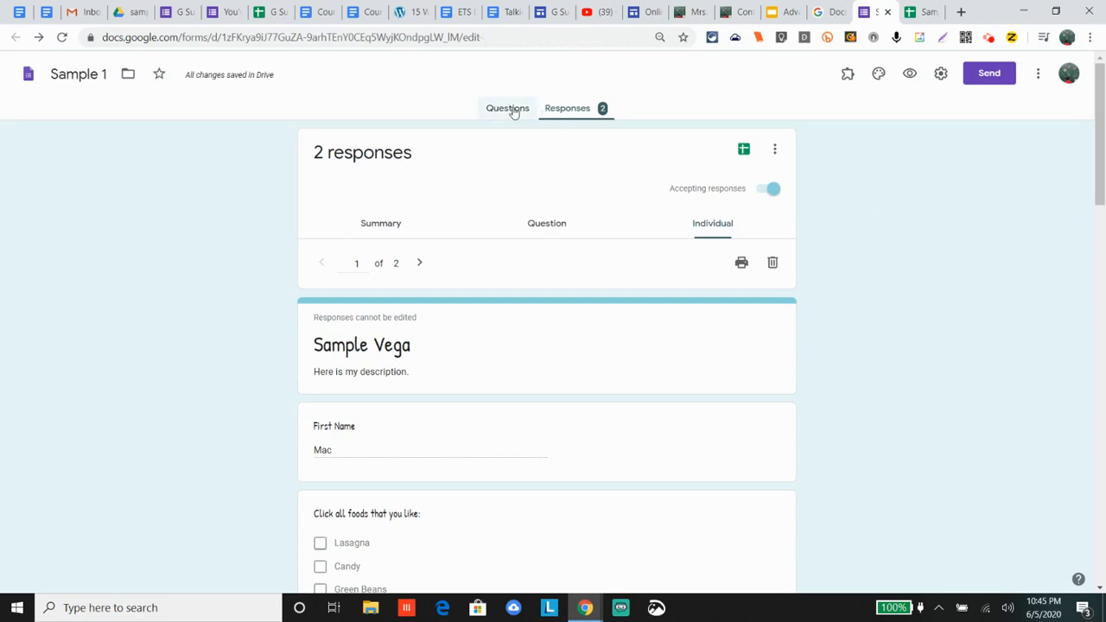
{"action": "scroll", "coordinate": [867, 447], "scroll_direction": "down", "scroll_amount": 6}
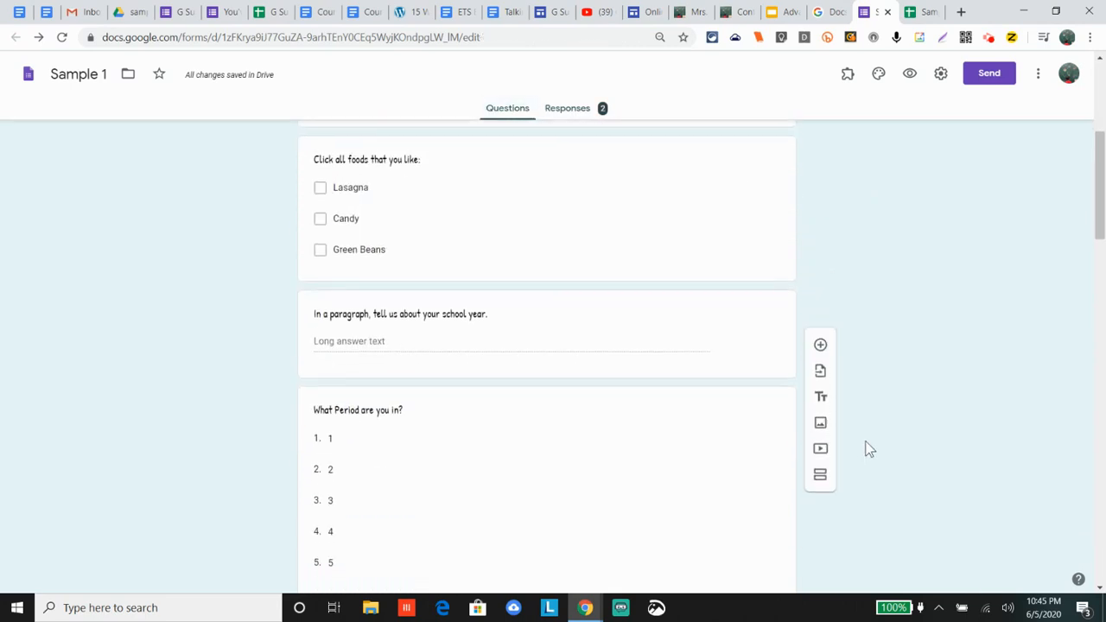
{"action": "scroll", "coordinate": [945, 124], "scroll_direction": "up", "scroll_amount": 4}
{"action": "left_click", "coordinate": [940, 74]}
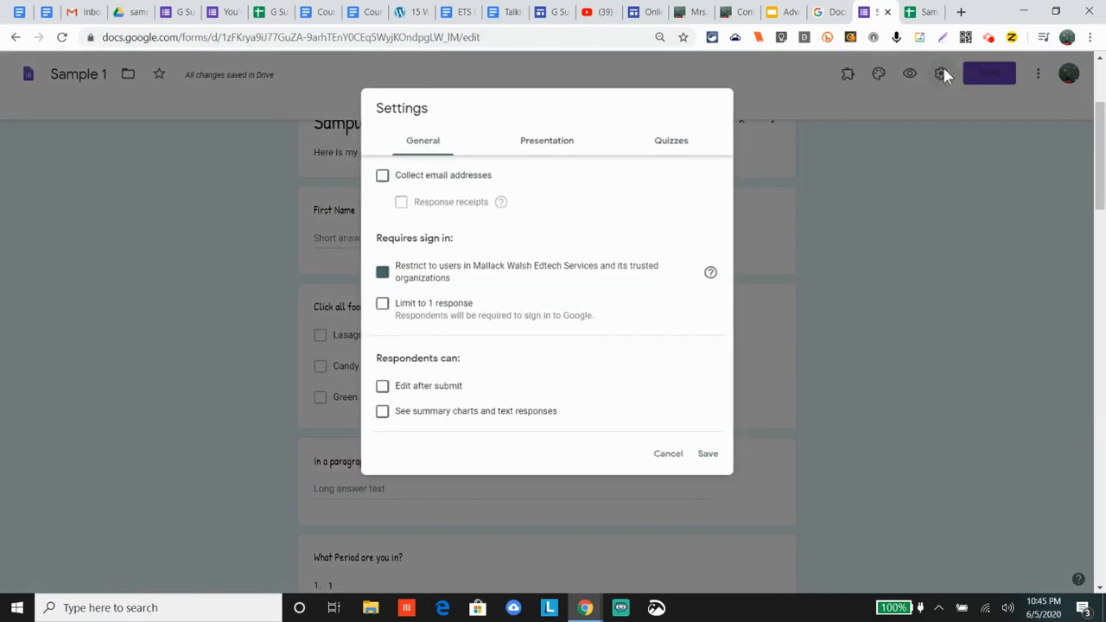
{"action": "left_click", "coordinate": [674, 140]}
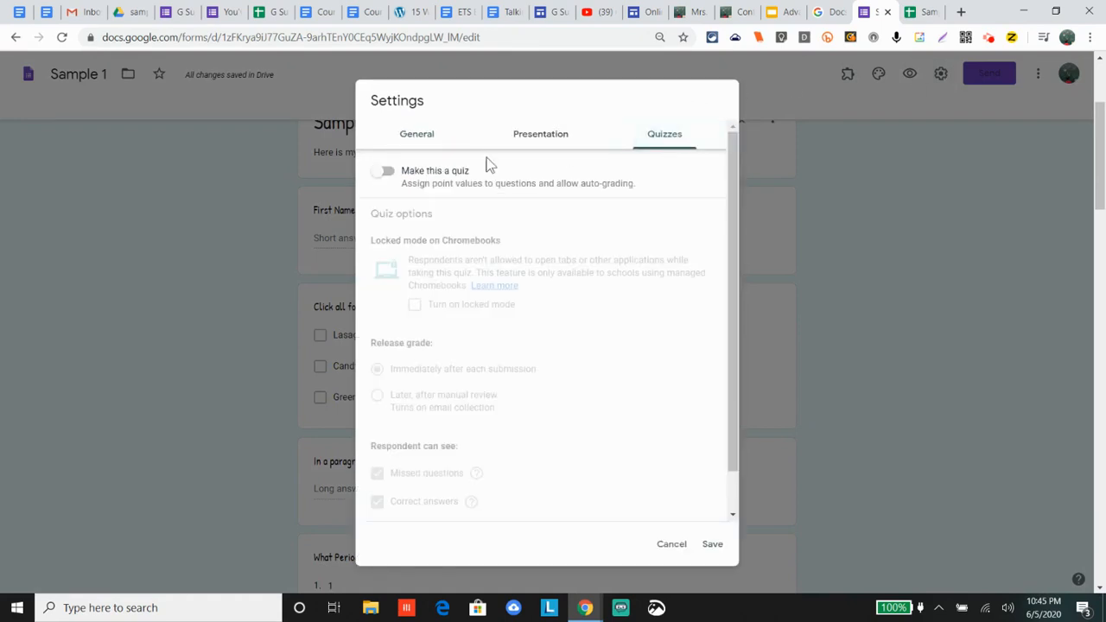
{"action": "left_click", "coordinate": [389, 173]}
{"action": "left_click", "coordinate": [389, 174]}
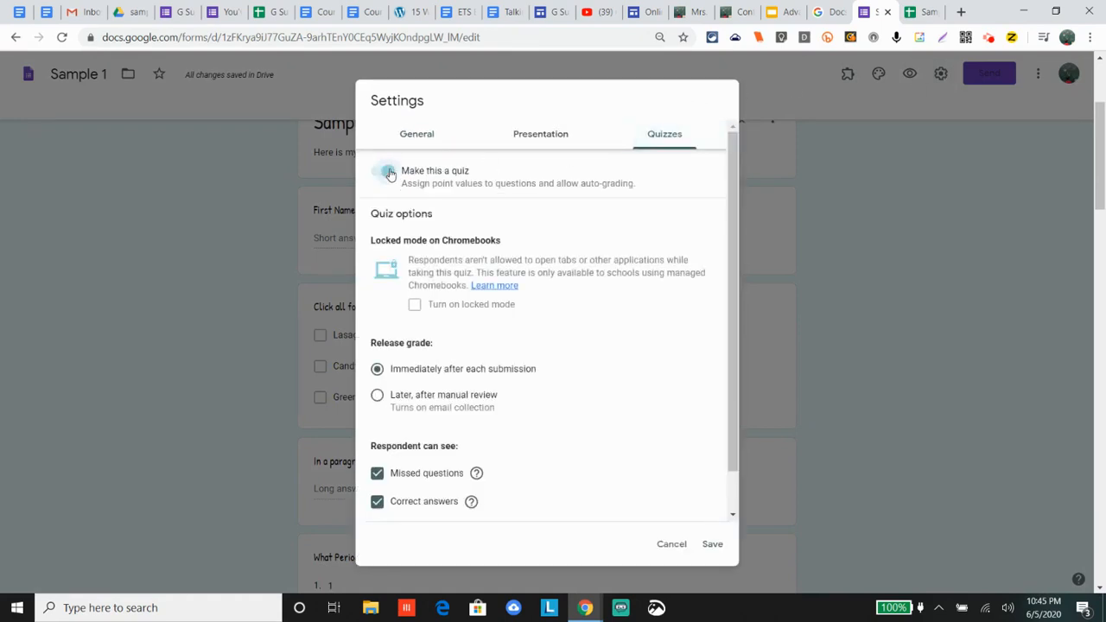
Try releasing grades later, after manual review, and switch back to immediately after each submission
{"action": "scroll", "coordinate": [483, 302], "scroll_direction": "down", "scroll_amount": 1}
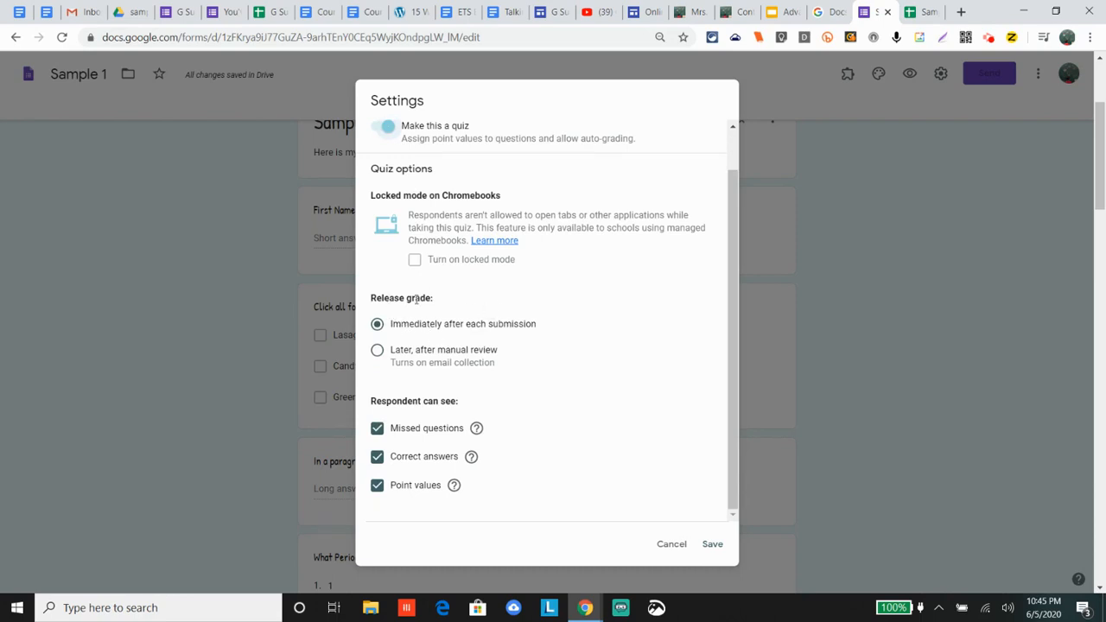
{"action": "triple_click", "coordinate": [465, 328]}
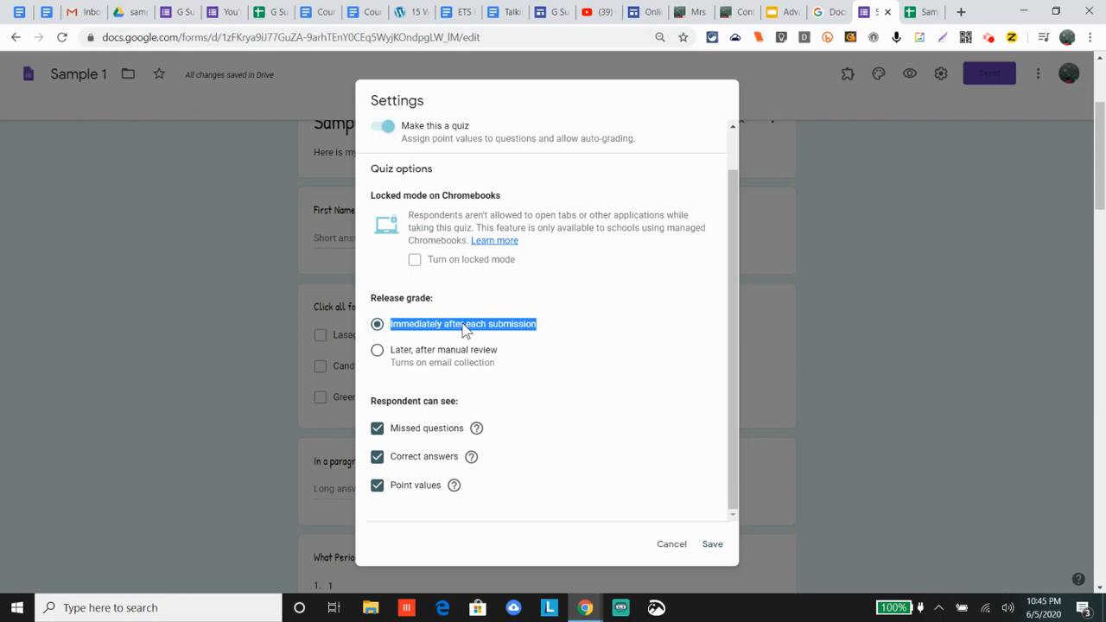
{"action": "left_click", "coordinate": [465, 328]}
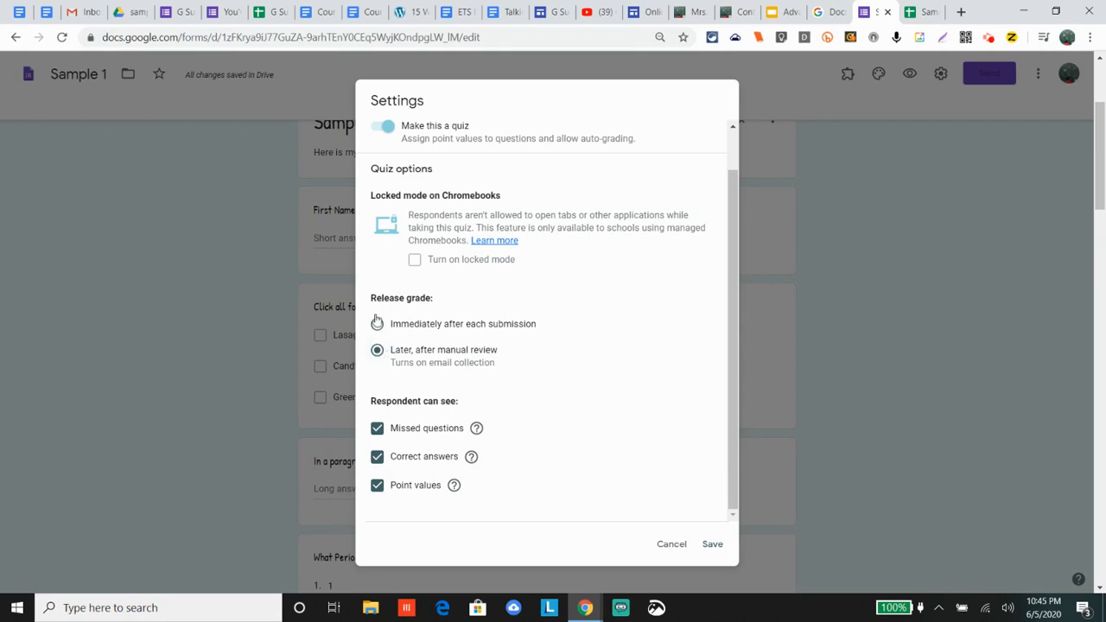
{"action": "scroll", "coordinate": [424, 432], "scroll_direction": "down", "scroll_amount": 1}
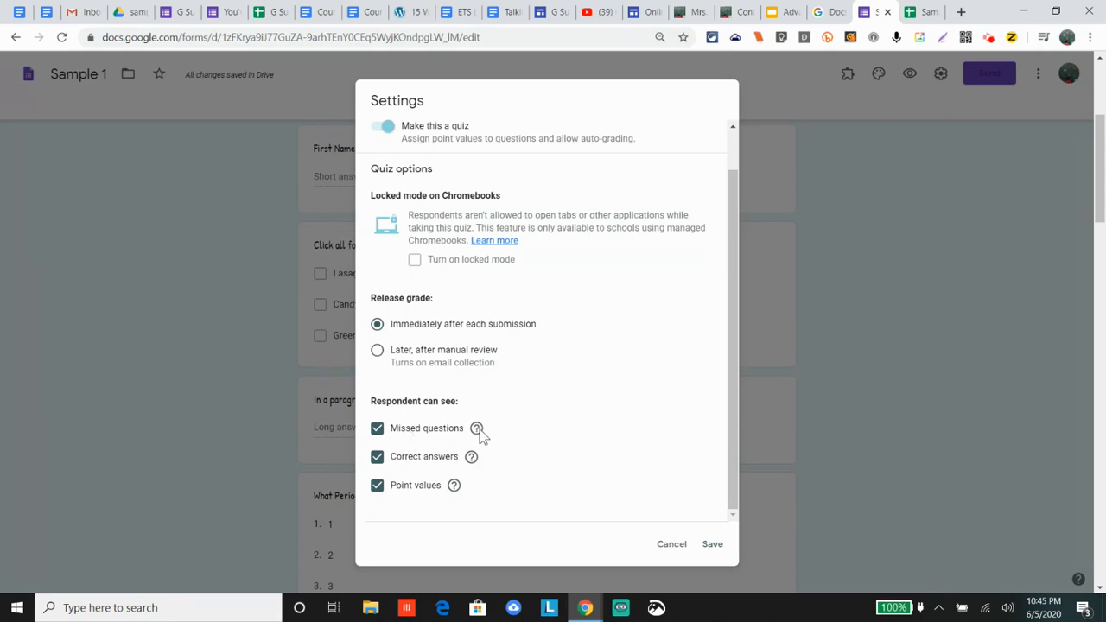
Check the respondent visibility options, clear and re-enable Correct answers, and save the quiz settings
{"action": "mouse_move", "coordinate": [478, 433]}
{"action": "mouse_move", "coordinate": [472, 458]}
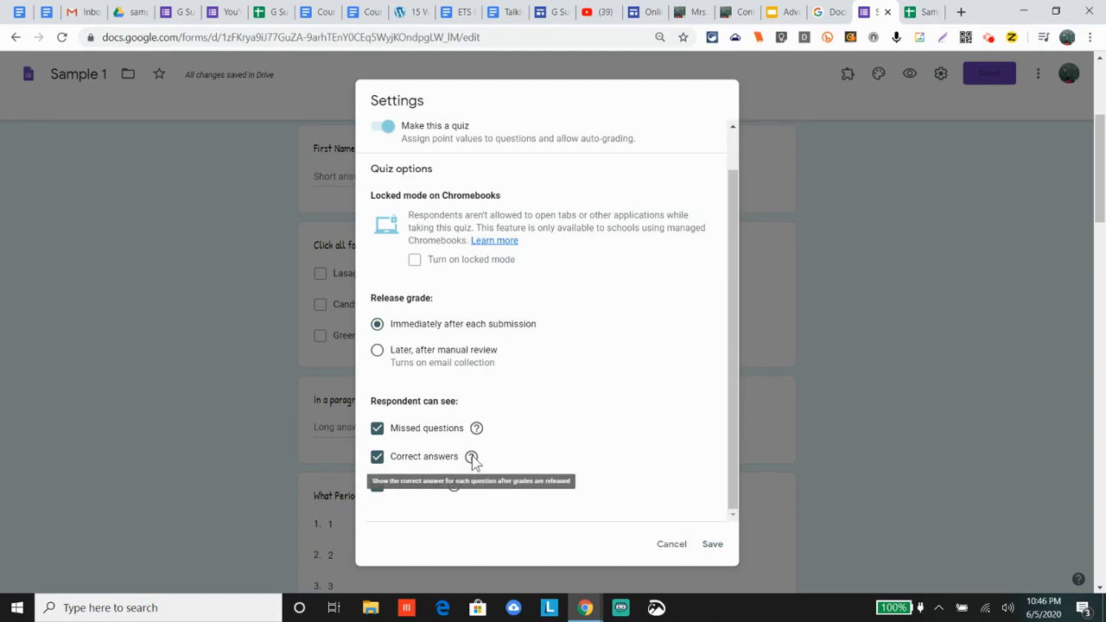
{"action": "left_click", "coordinate": [530, 452]}
{"action": "mouse_move", "coordinate": [458, 489]}
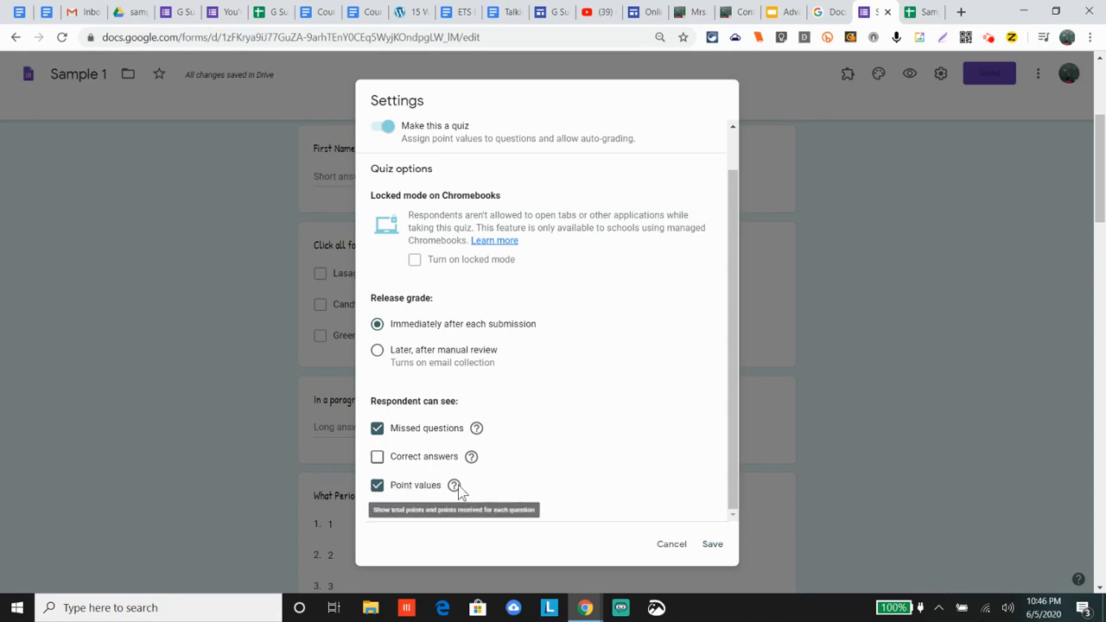
{"action": "left_click", "coordinate": [376, 456]}
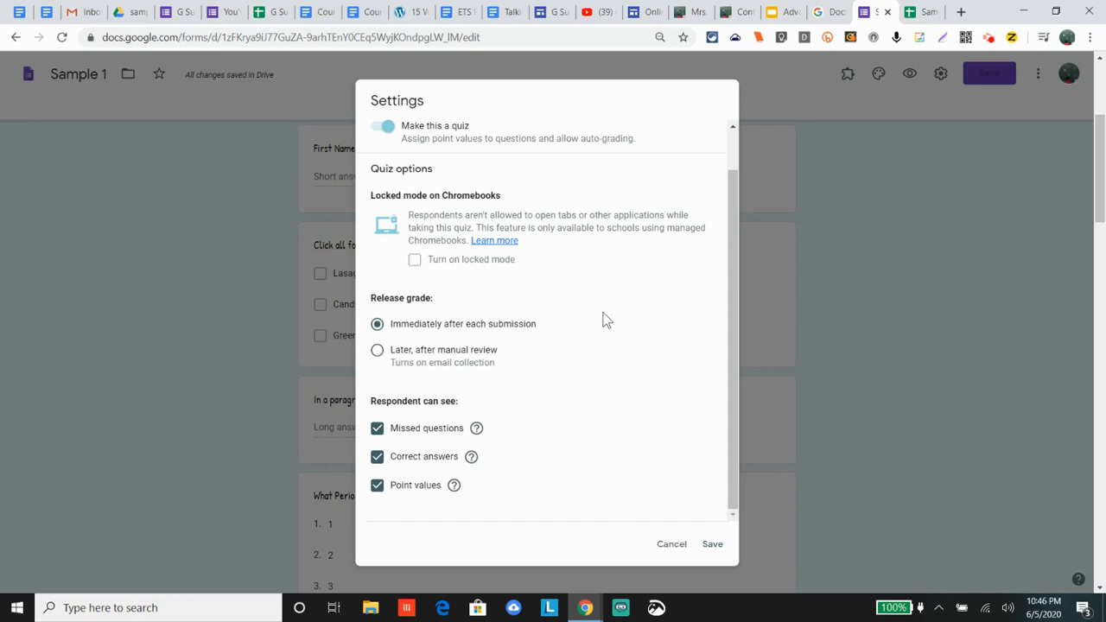
{"action": "left_click", "coordinate": [711, 545]}
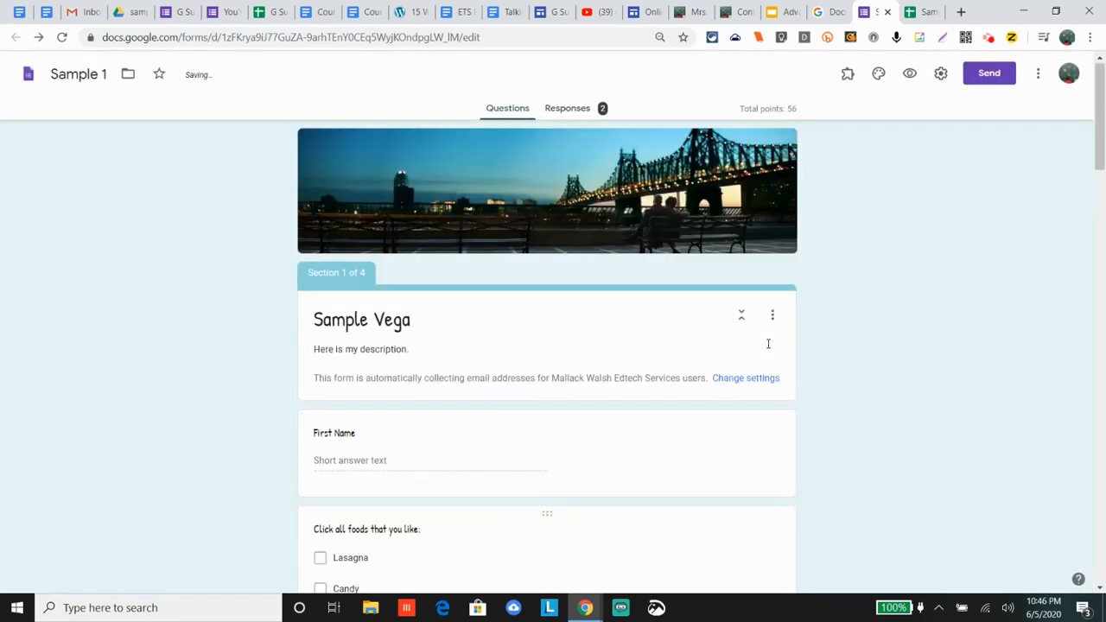
Open the answer key of the question "Click all foods that you like:" and set it to 1 point
{"action": "scroll", "coordinate": [588, 267], "scroll_direction": "down", "scroll_amount": 3}
{"action": "left_click", "coordinate": [588, 274]}
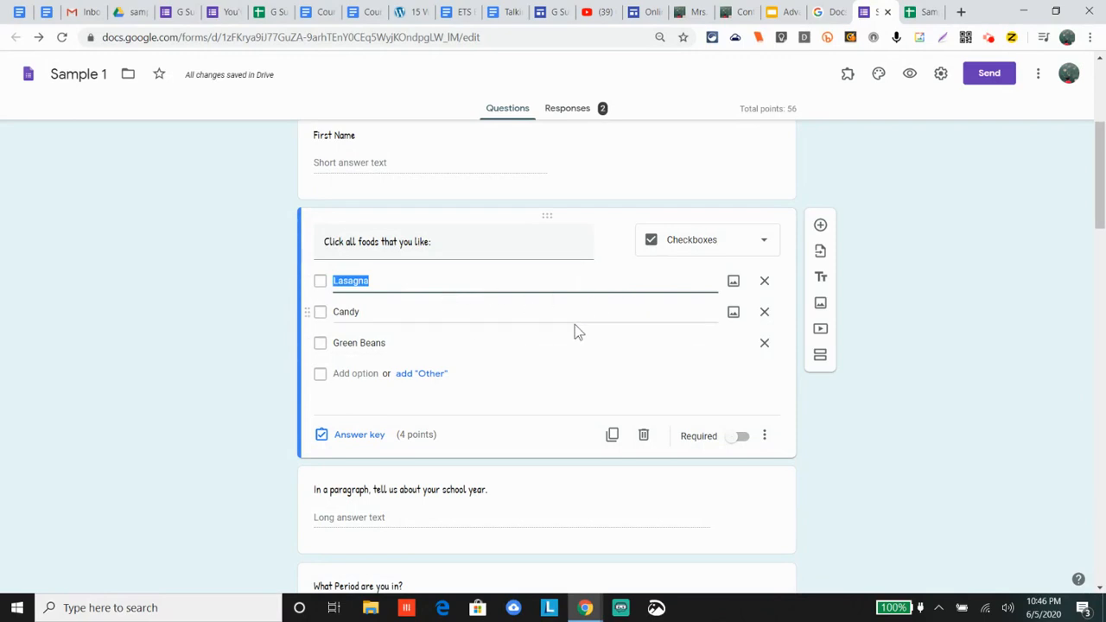
{"action": "left_click", "coordinate": [361, 443]}
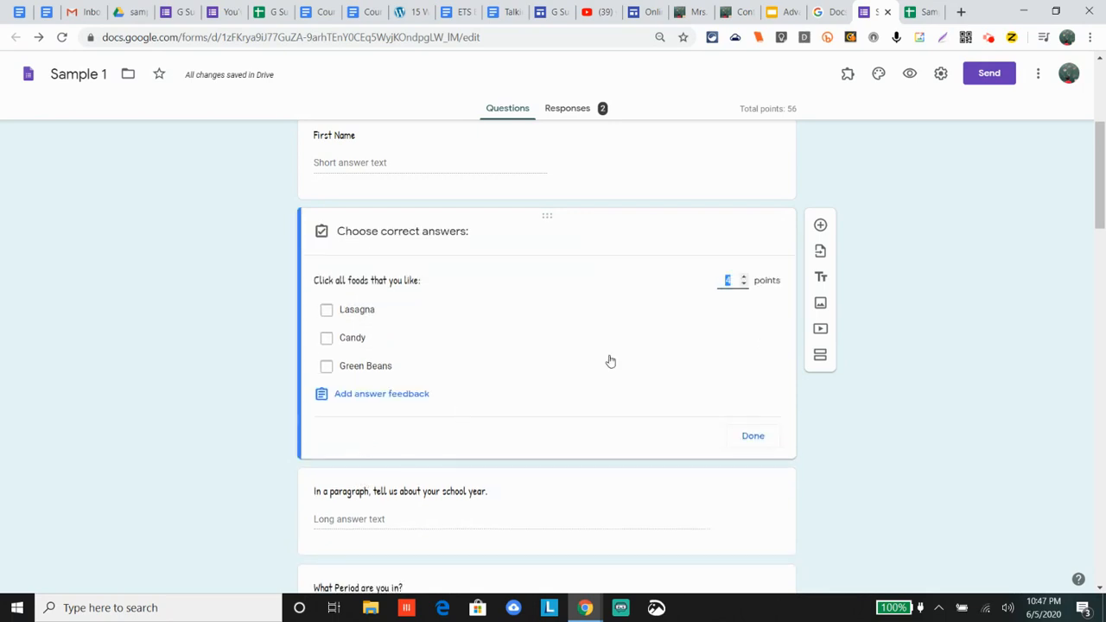
{"action": "left_click", "coordinate": [743, 280]}
{"action": "left_click", "coordinate": [743, 285]}
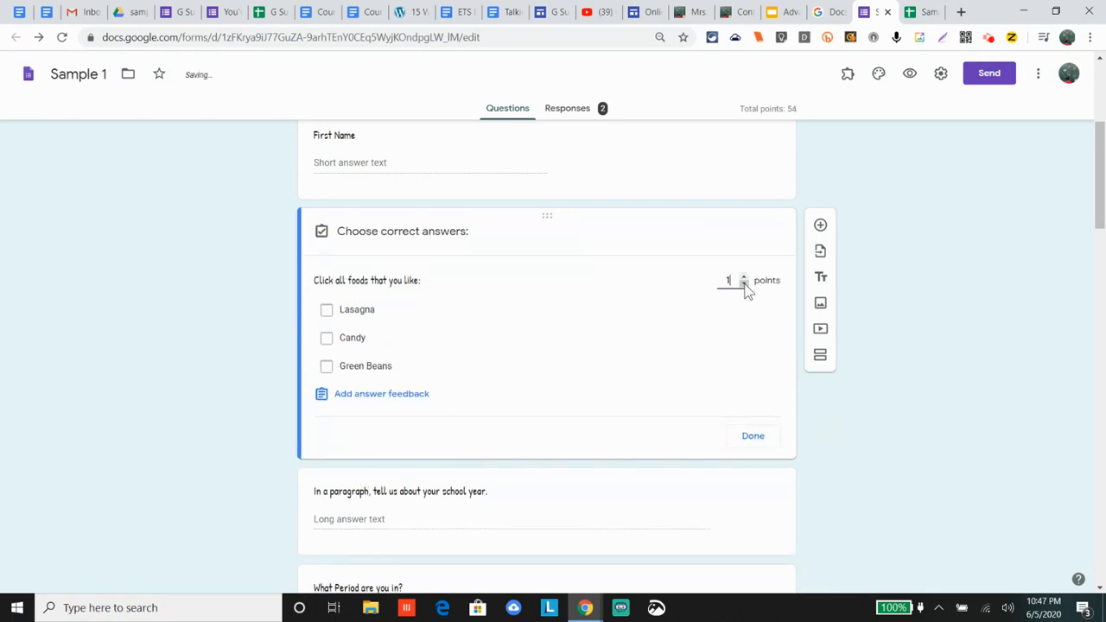
Mark only Candy as the correct answer to the foods question
{"action": "left_click", "coordinate": [327, 340]}
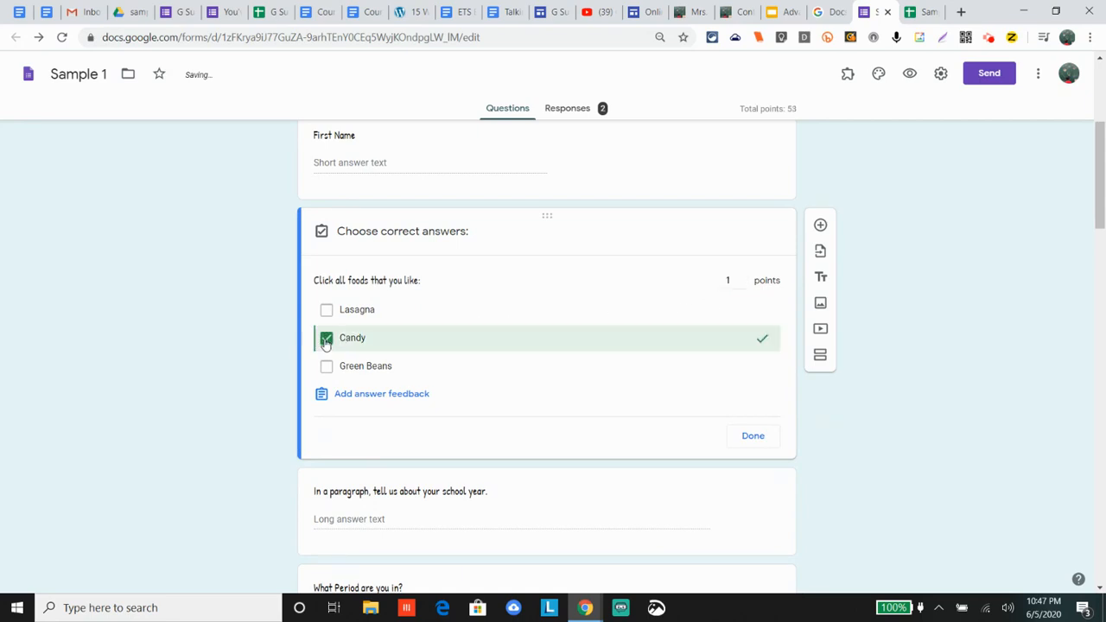
{"action": "left_click", "coordinate": [326, 313]}
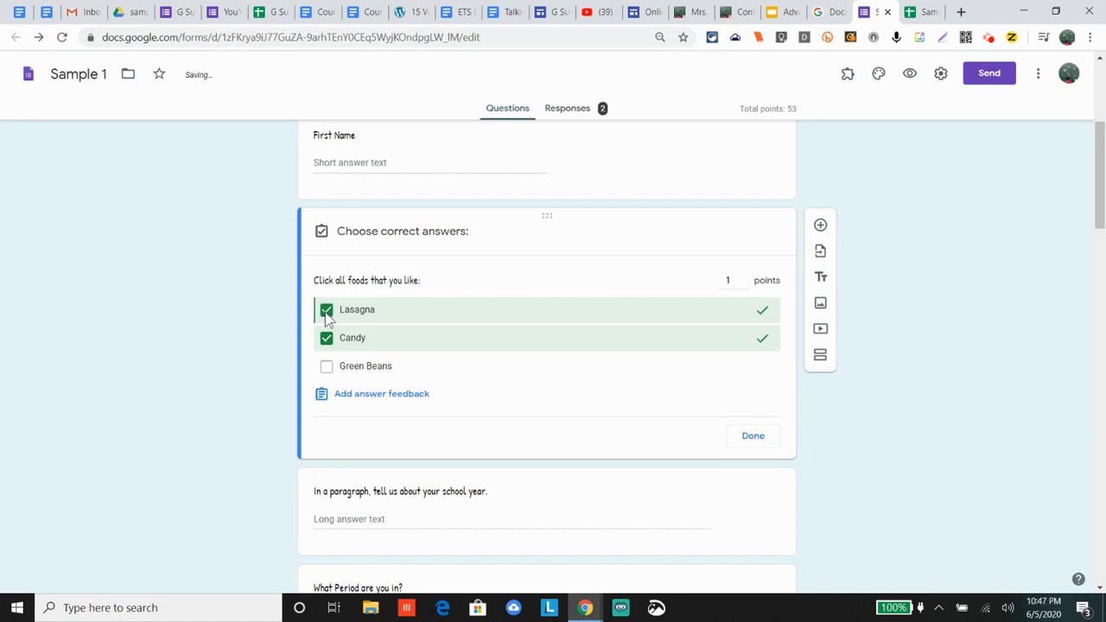
{"action": "left_click", "coordinate": [326, 313]}
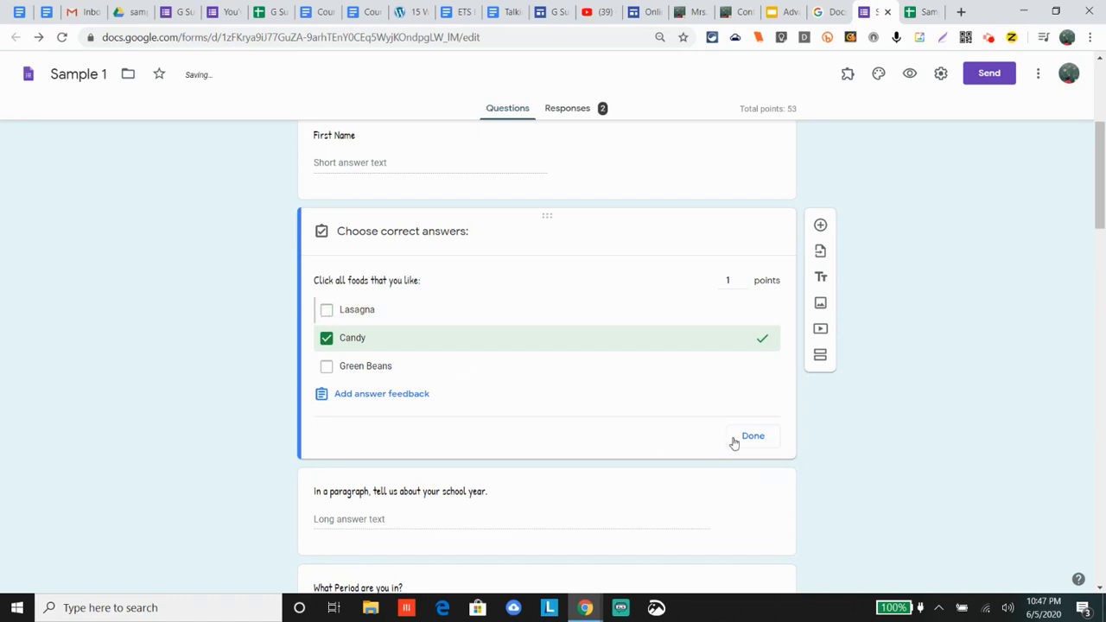
Add the feedback "Lasagna is the best" for incorrect answers to the foods question
{"action": "left_click", "coordinate": [400, 393]}
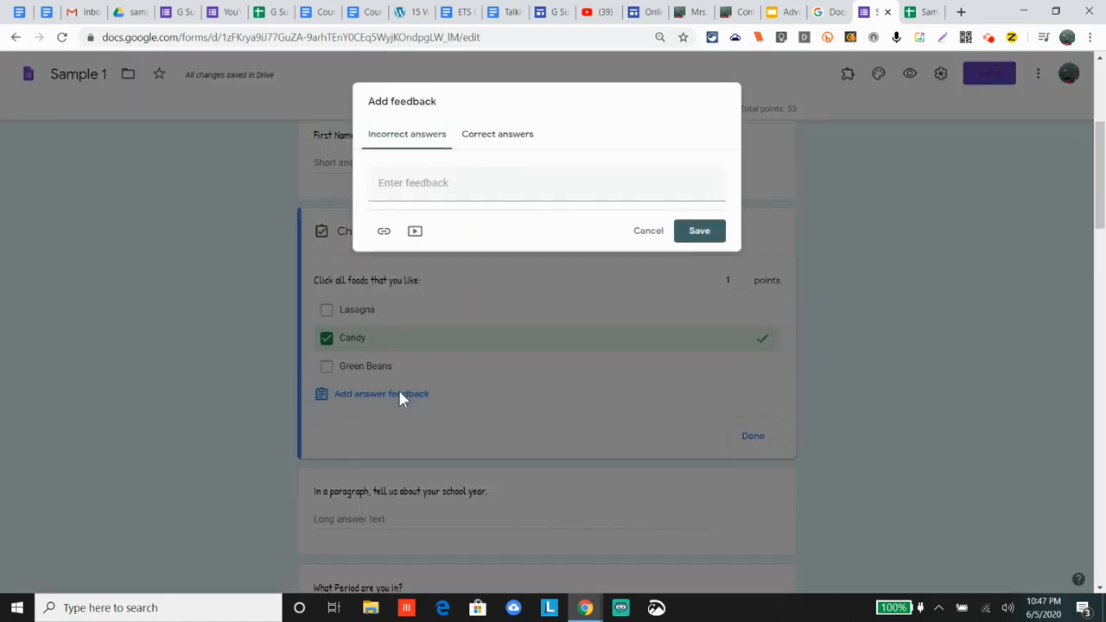
{"action": "left_click", "coordinate": [433, 191]}
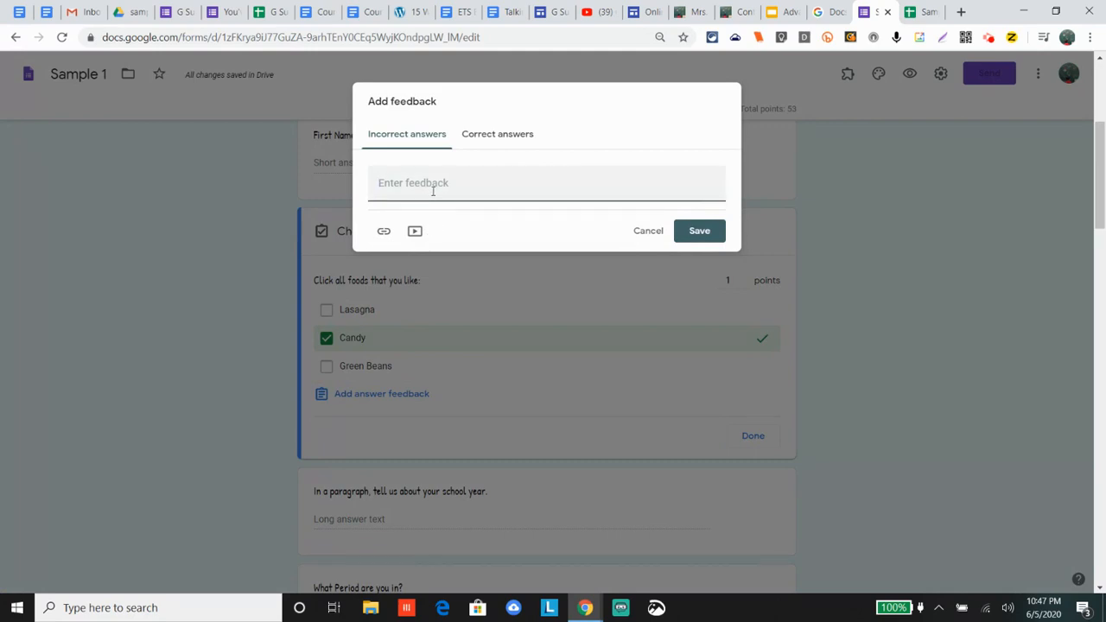
{"action": "type", "text": "Lasagna is the best"}
{"action": "left_click", "coordinate": [696, 234]}
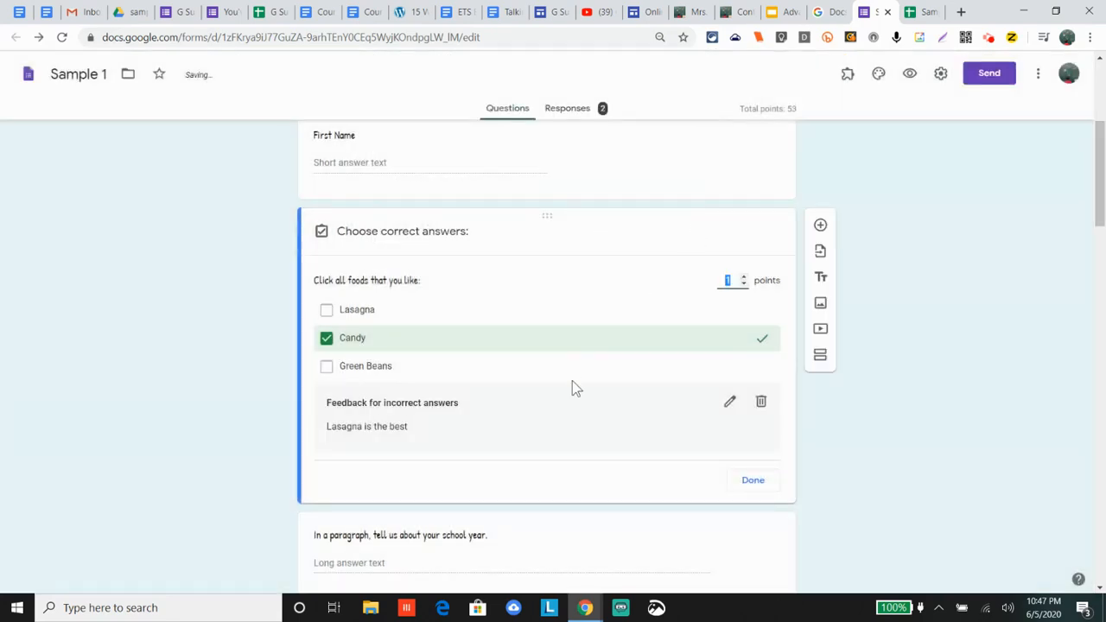
{"action": "scroll", "coordinate": [615, 417], "scroll_direction": "down", "scroll_amount": 2}
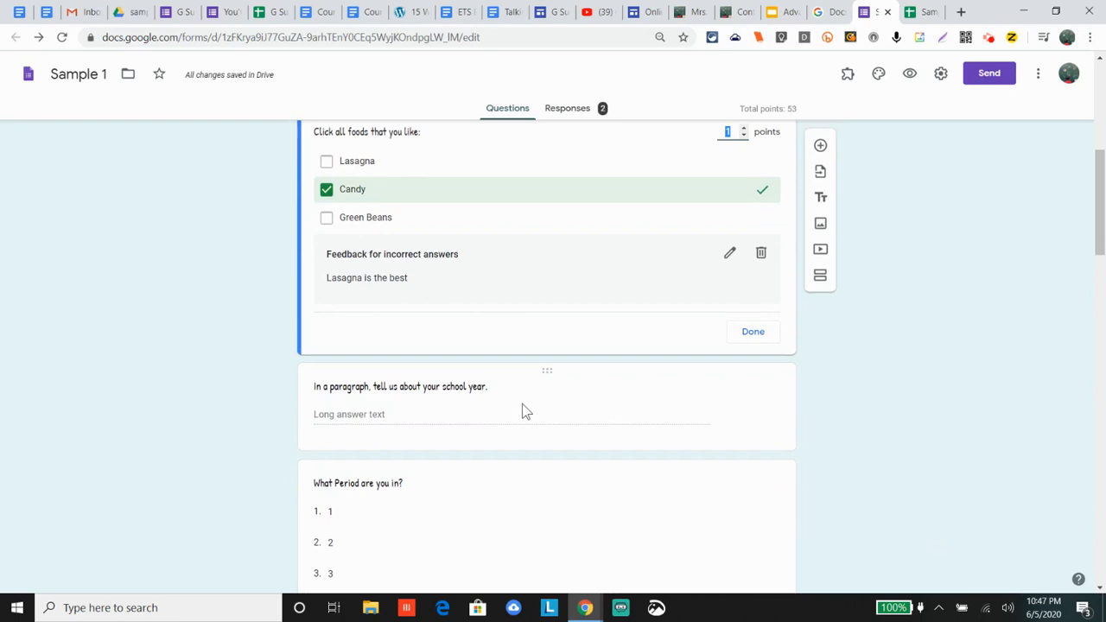
Open the answer key of the question "What Period are you in?"
{"action": "scroll", "coordinate": [521, 410], "scroll_direction": "down", "scroll_amount": 2}
{"action": "left_click", "coordinate": [451, 388]}
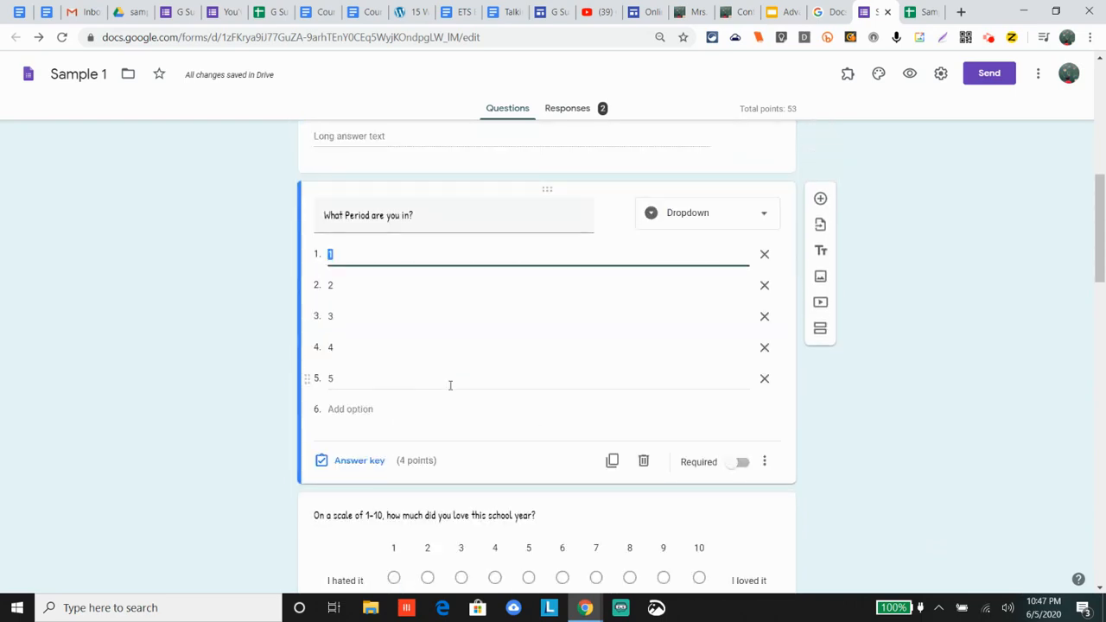
{"action": "left_click", "coordinate": [367, 461]}
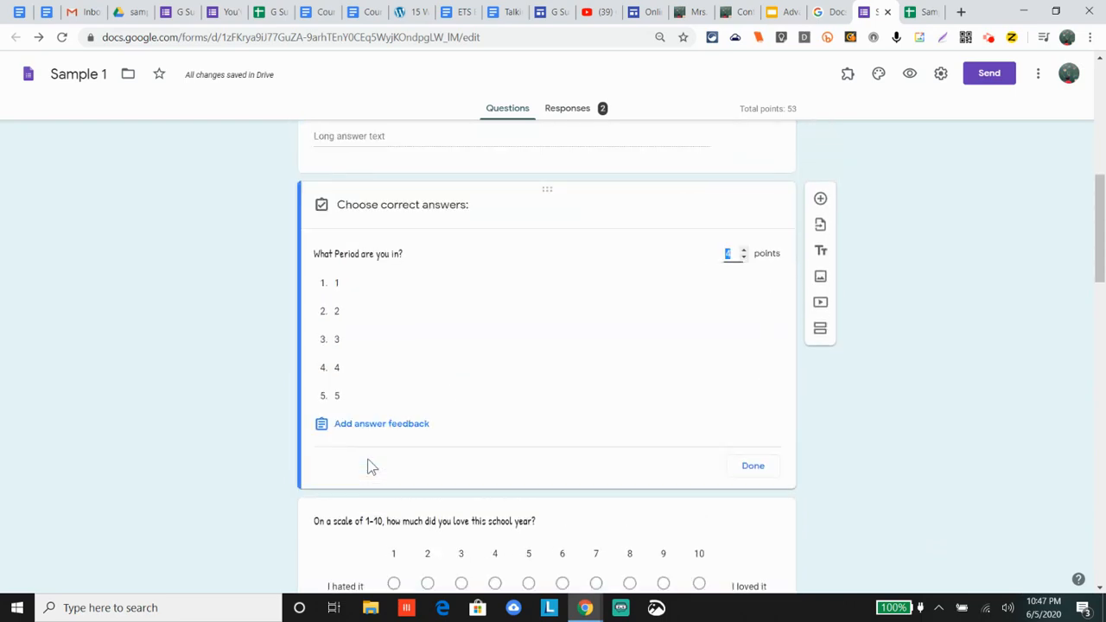
Check the answer feedback options for incorrect and correct answers on the period question, leaving the feedback empty
{"action": "left_click", "coordinate": [381, 425]}
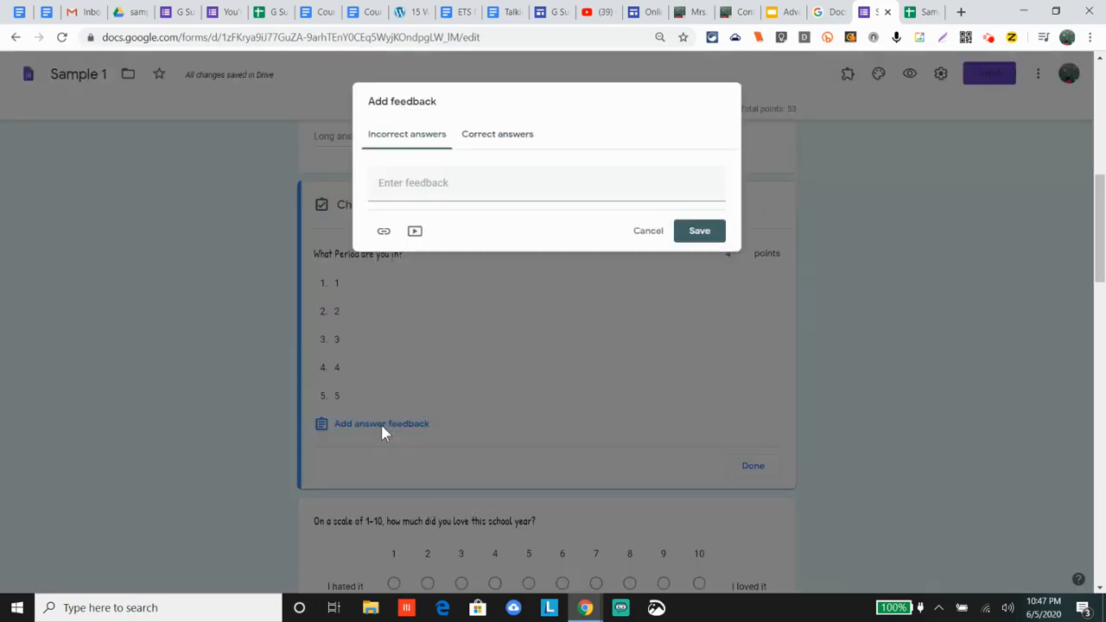
{"action": "left_click", "coordinate": [649, 231]}
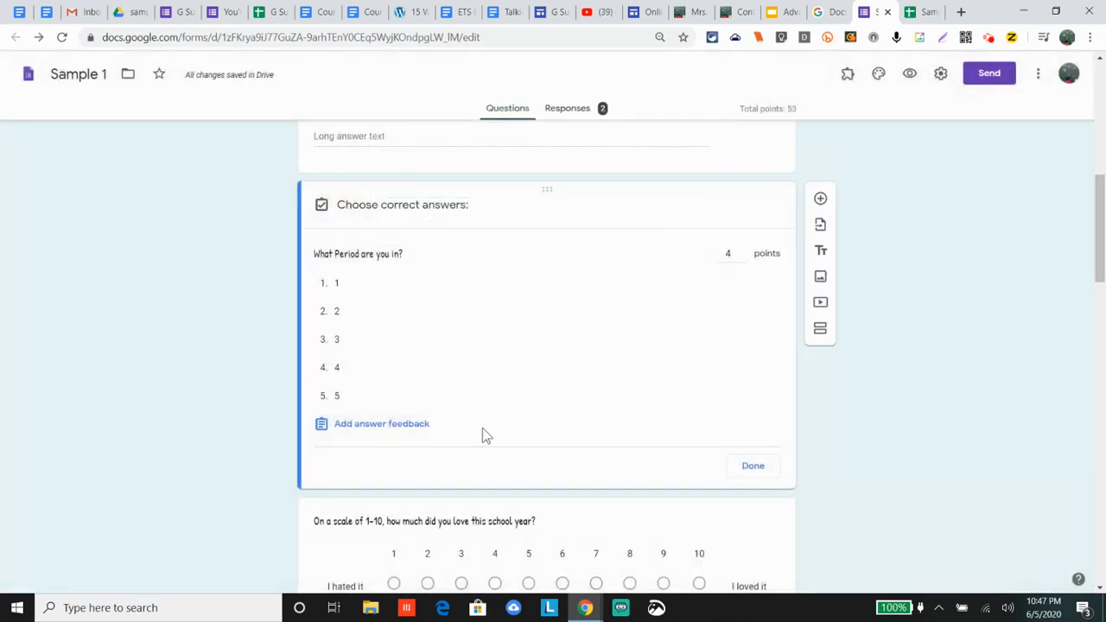
{"action": "left_click", "coordinate": [396, 431]}
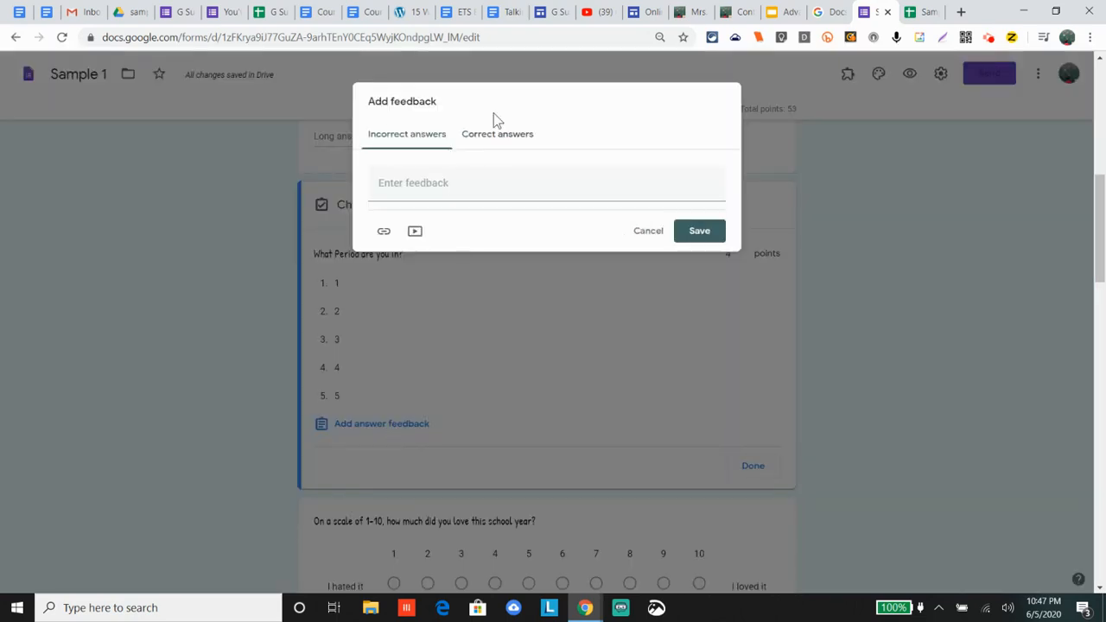
{"action": "left_click", "coordinate": [481, 138]}
{"action": "left_click", "coordinate": [411, 139]}
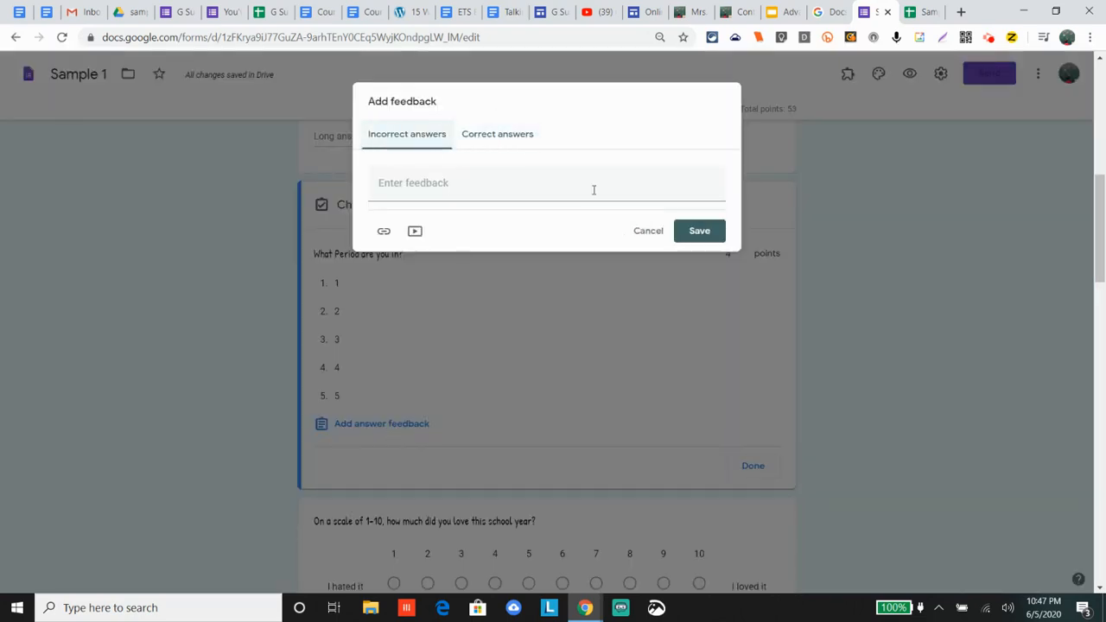
{"action": "left_click", "coordinate": [709, 231]}
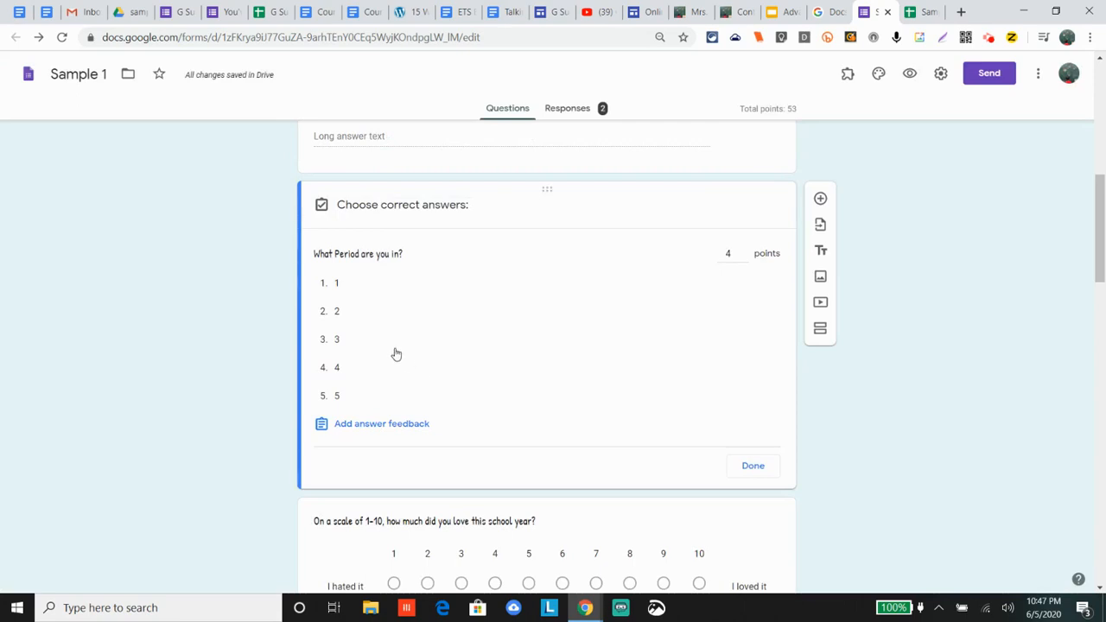
Mark and unmark 3 as the correct answer to the period question, and set the question to 0 points
{"action": "left_click", "coordinate": [395, 349]}
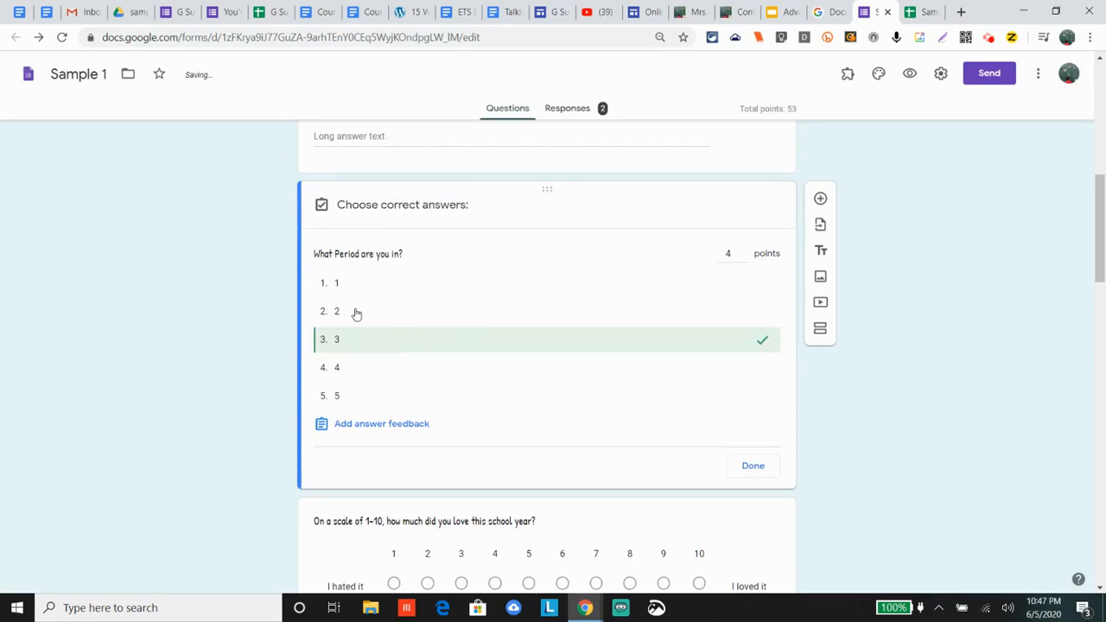
{"action": "left_click", "coordinate": [348, 344]}
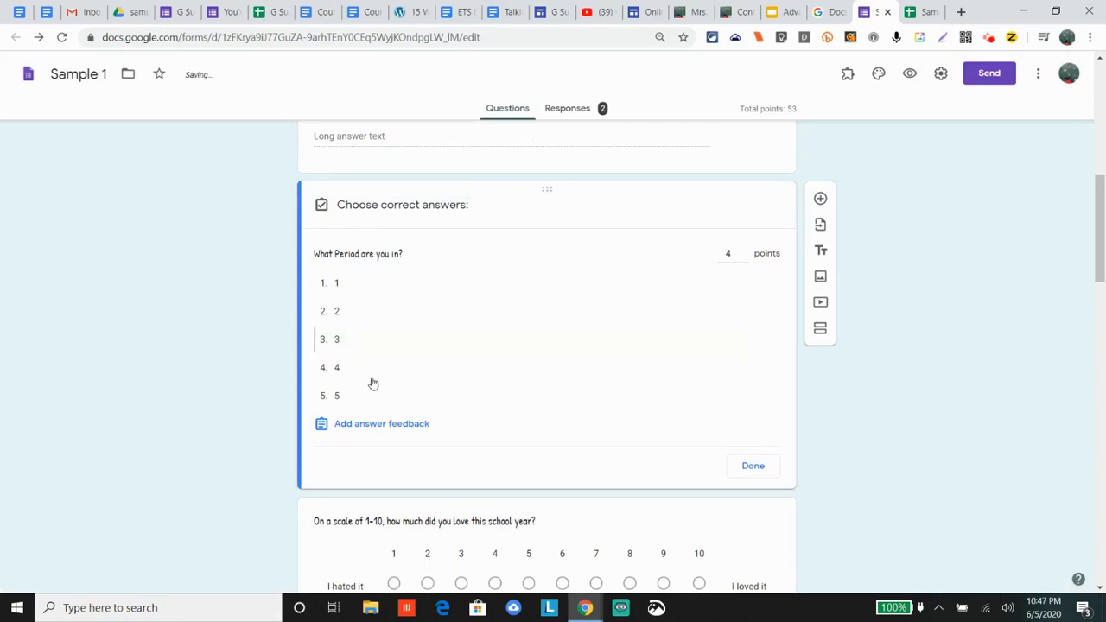
{"action": "left_click", "coordinate": [743, 251]}
{"action": "left_click", "coordinate": [743, 250]}
{"action": "left_click", "coordinate": [744, 250]}
{"action": "left_click", "coordinate": [743, 250]}
{"action": "left_click", "coordinate": [744, 258]}
{"action": "left_click", "coordinate": [744, 258]}
{"action": "left_click", "coordinate": [753, 465]}
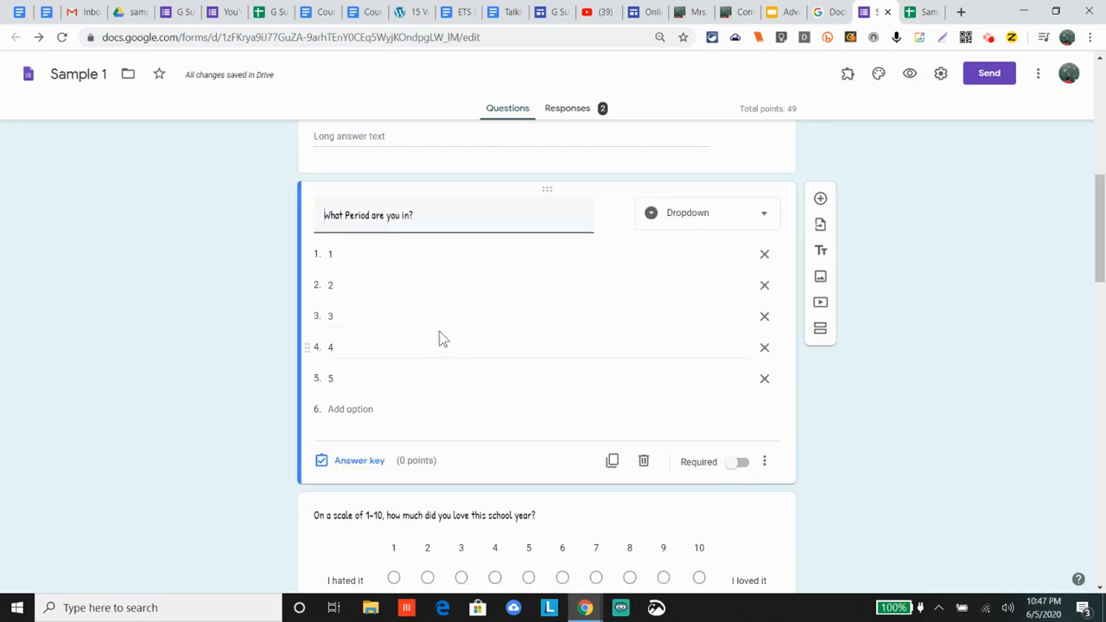
Save the form's default settings with Default quiz point value enabled at 1 and Make questions required cleared
{"action": "scroll", "coordinate": [489, 321], "scroll_direction": "down", "scroll_amount": 3}
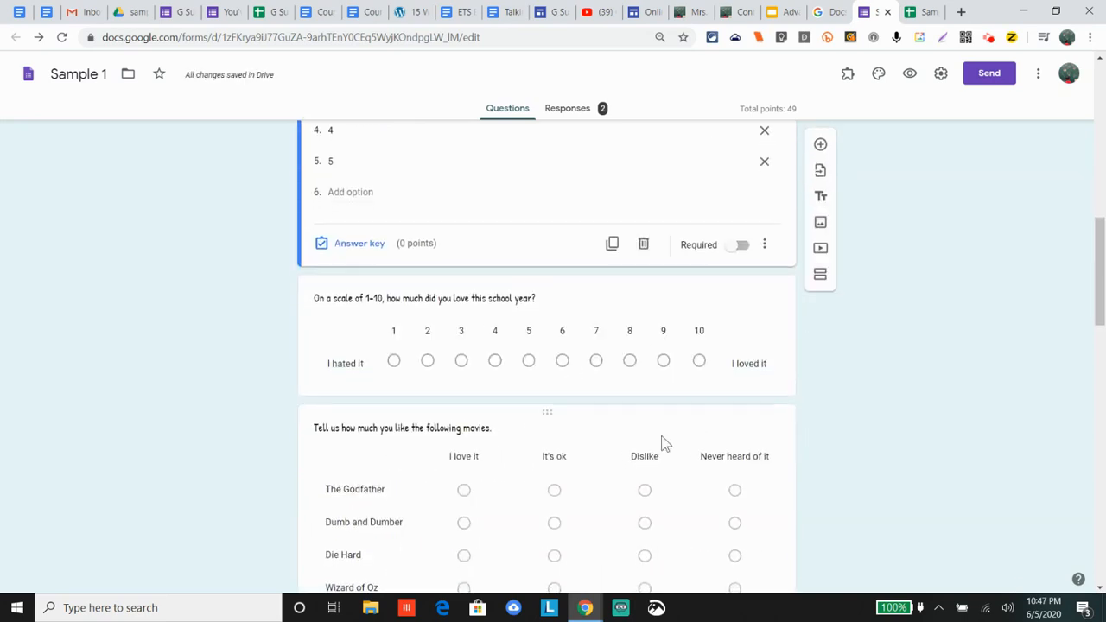
{"action": "scroll", "coordinate": [662, 440], "scroll_direction": "down", "scroll_amount": 5}
{"action": "scroll", "coordinate": [662, 443], "scroll_direction": "up", "scroll_amount": 15}
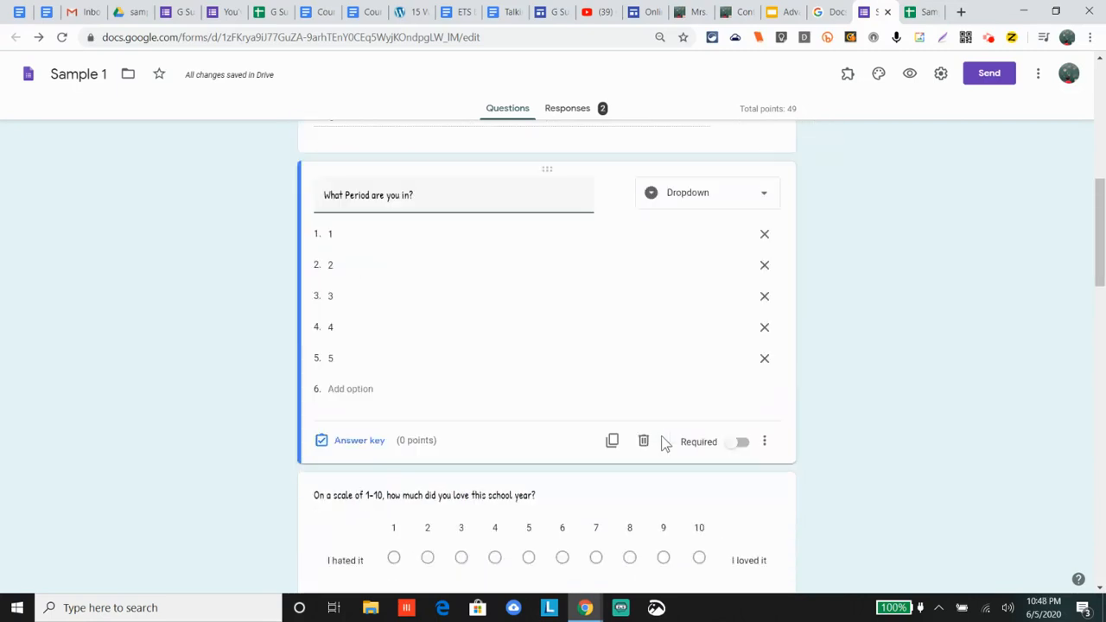
{"action": "scroll", "coordinate": [662, 442], "scroll_direction": "down", "scroll_amount": 2}
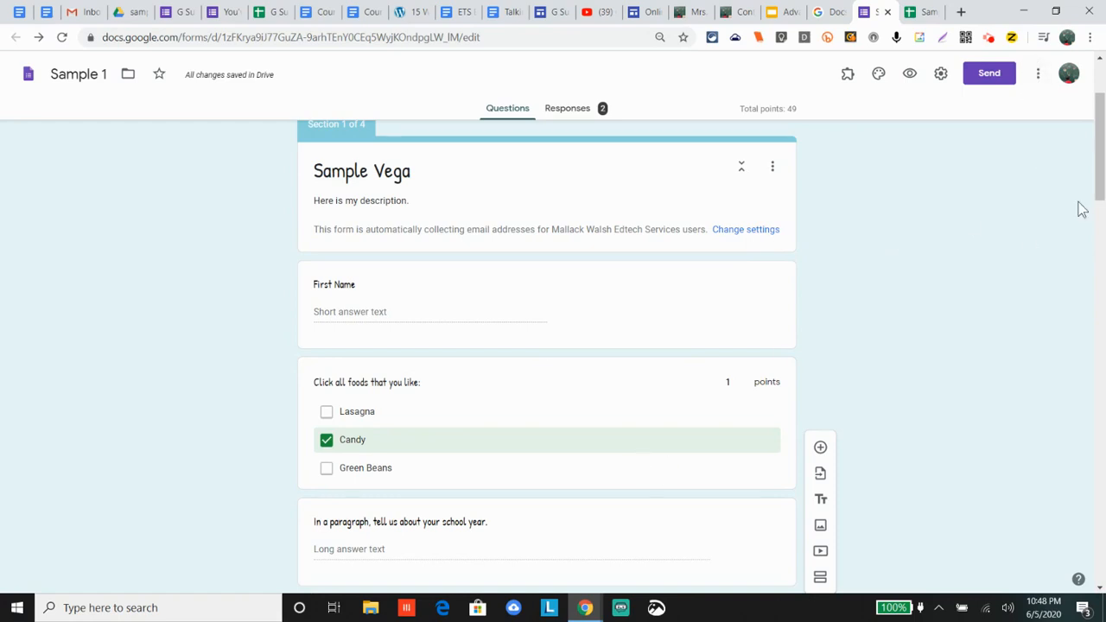
{"action": "left_click", "coordinate": [1038, 74]}
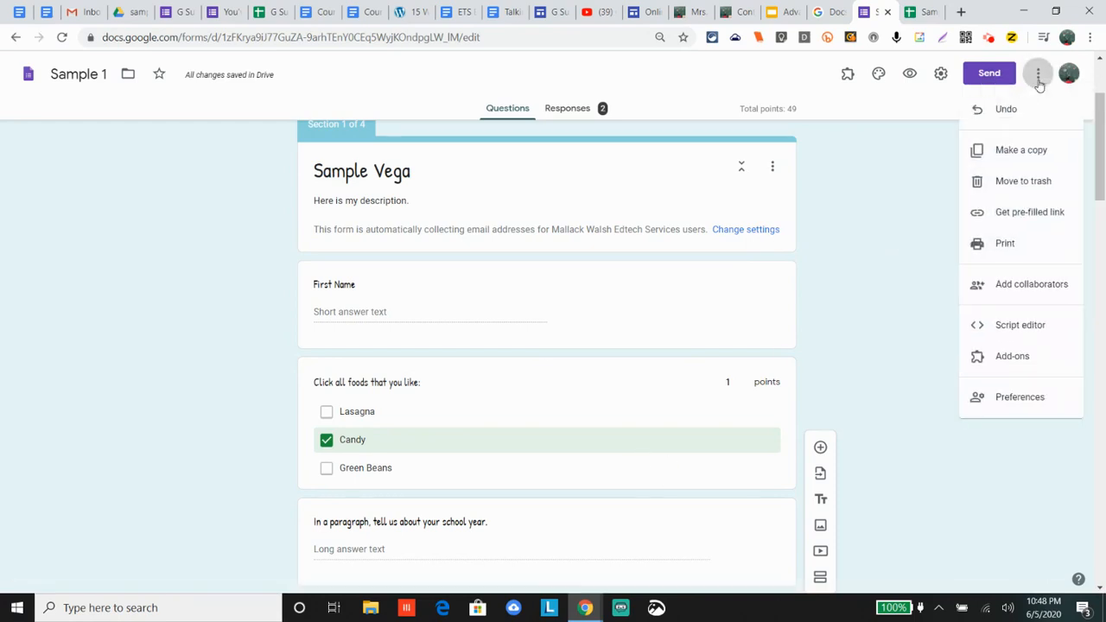
{"action": "left_click", "coordinate": [1017, 406]}
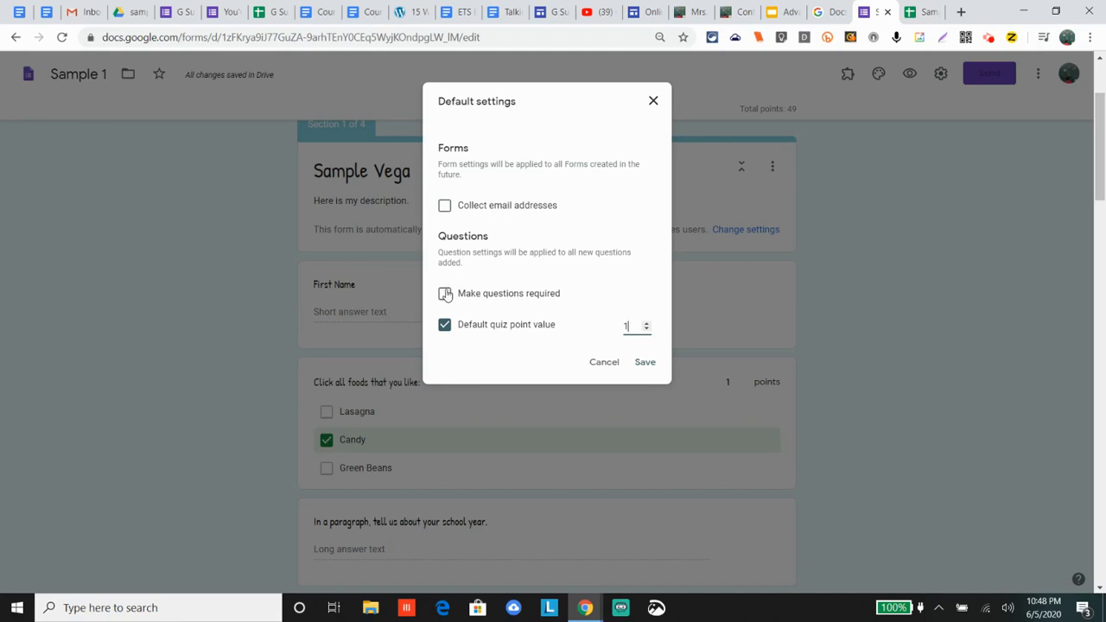
{"action": "left_click", "coordinate": [648, 363]}
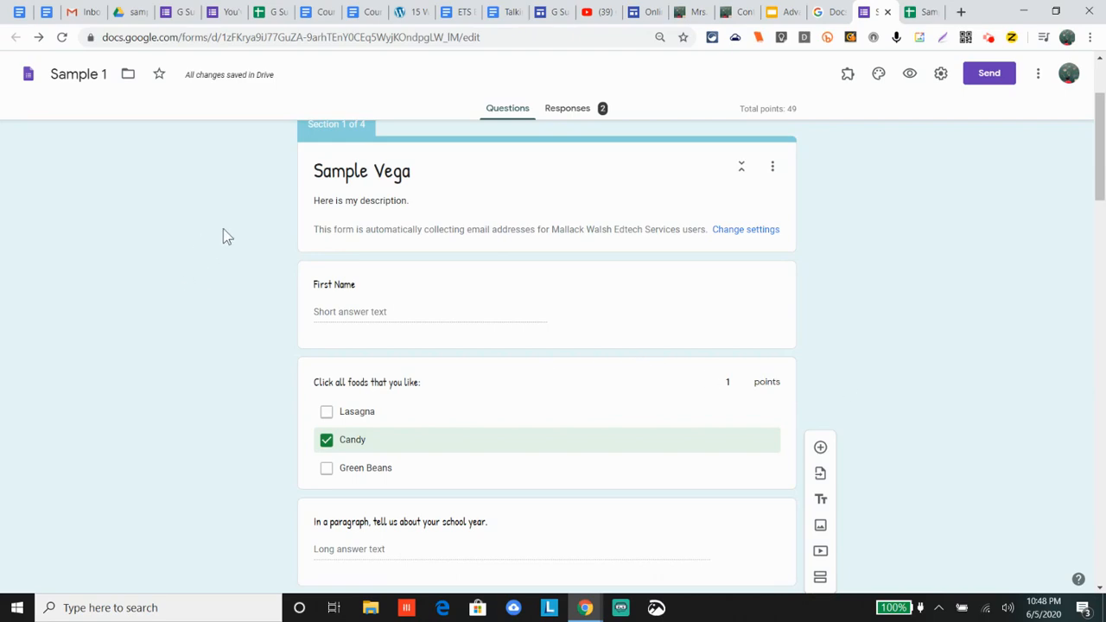
Switch to the "G Suite for EDU: End of Course Exam (Responses)" spreadsheet and wrap the text in header row 1
{"action": "left_click", "coordinate": [269, 12]}
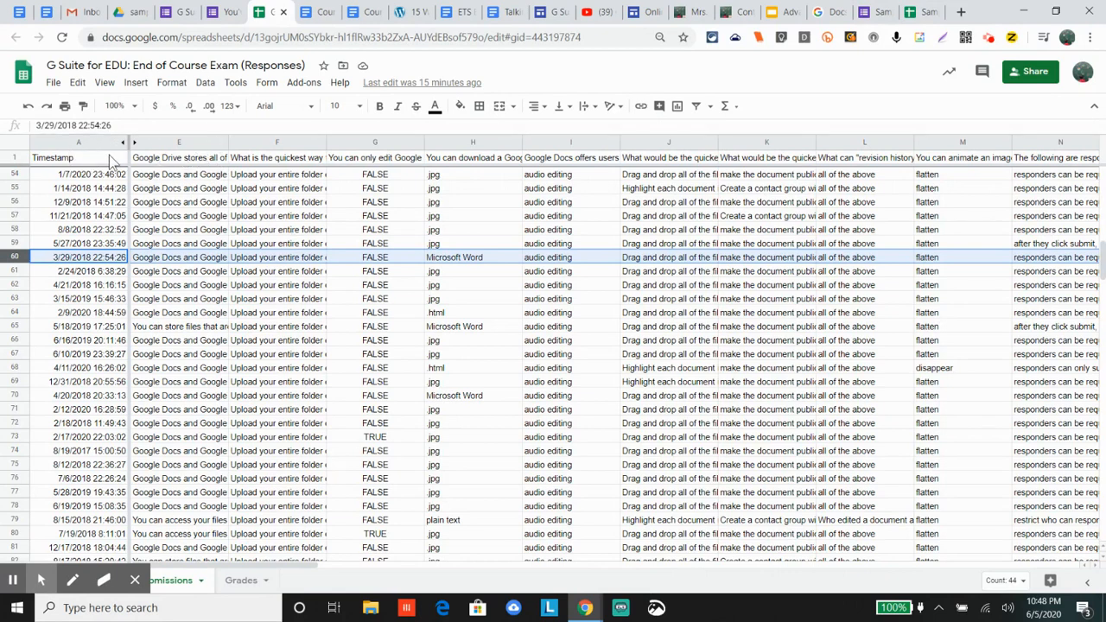
{"action": "left_click", "coordinate": [24, 159]}
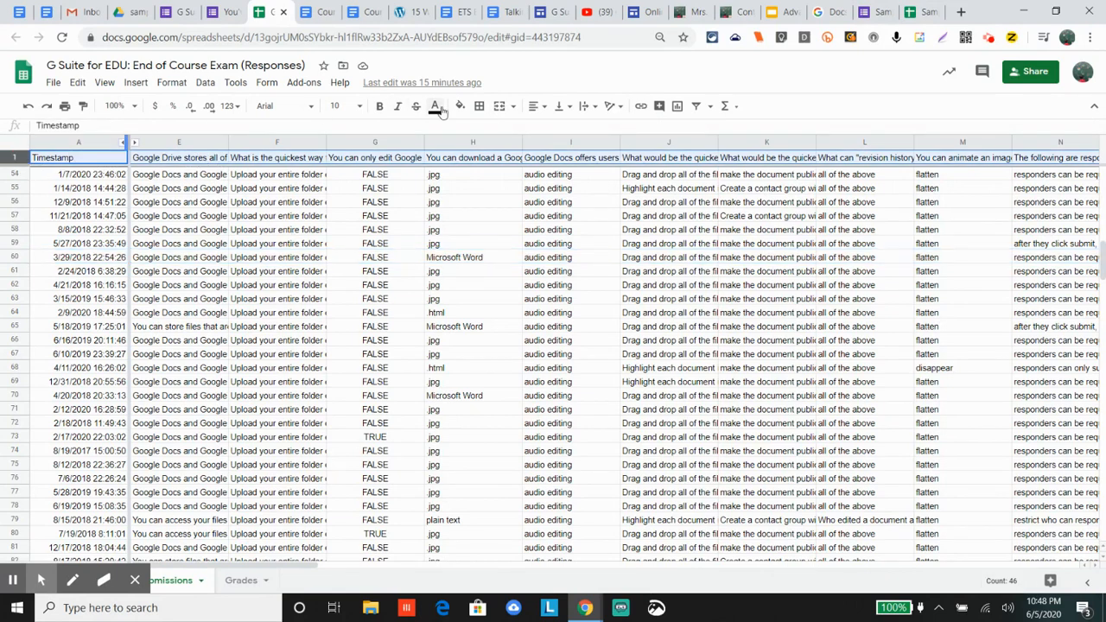
{"action": "left_click", "coordinate": [588, 107]}
{"action": "left_click", "coordinate": [604, 128]}
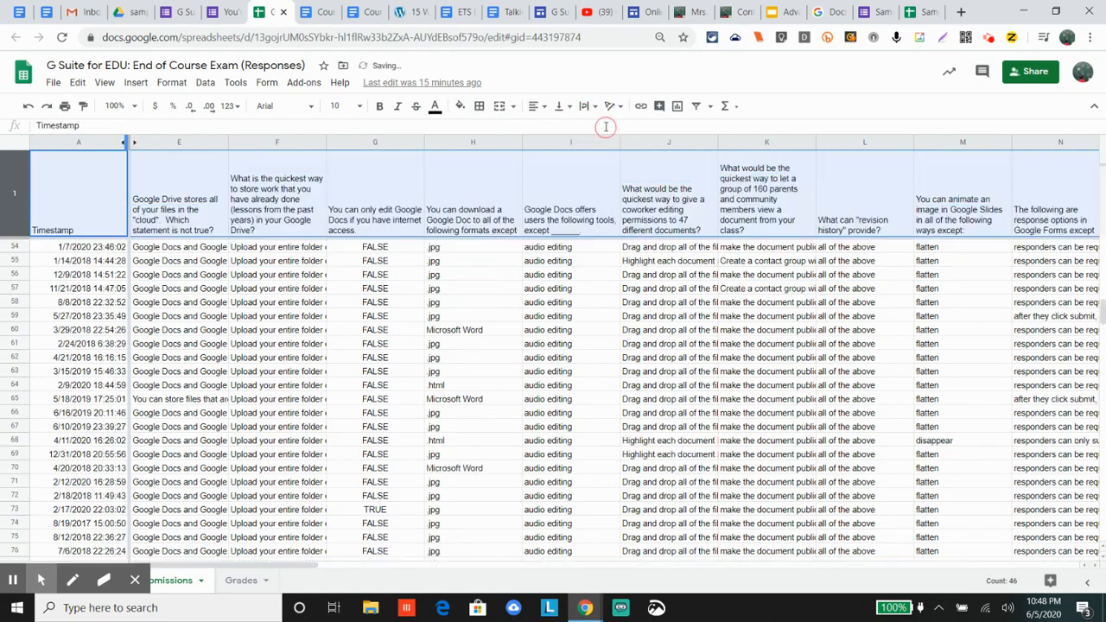
Look across the exam question columns through to the Score and Grade columns
{"action": "left_click", "coordinate": [605, 259]}
{"action": "scroll", "coordinate": [734, 345], "scroll_direction": "right", "scroll_amount": 10}
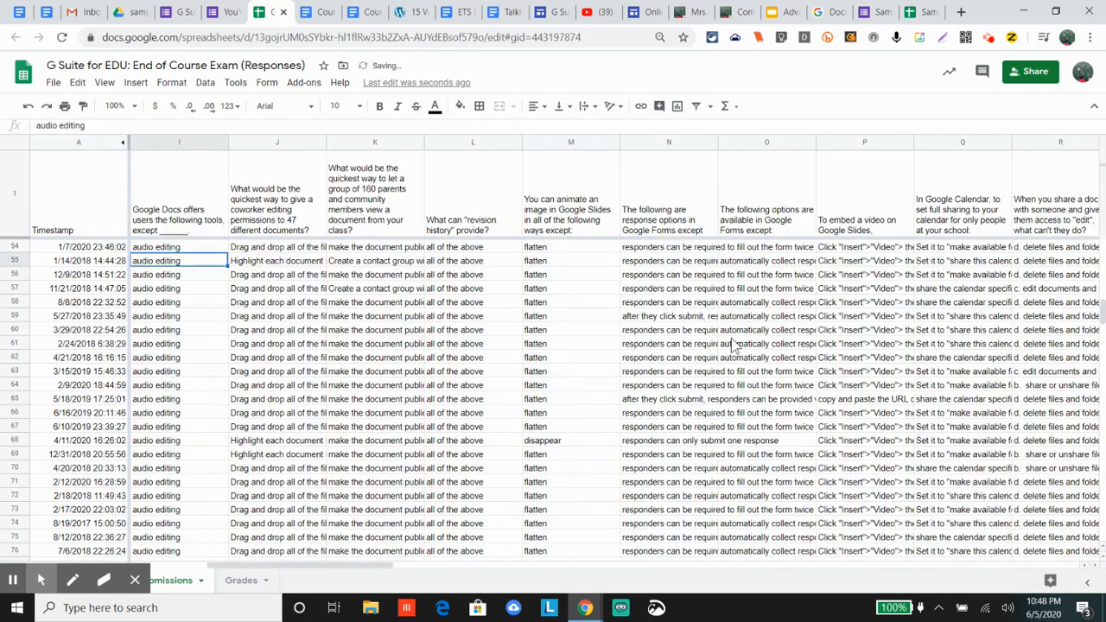
{"action": "scroll", "coordinate": [605, 389], "scroll_direction": "right", "scroll_amount": 9}
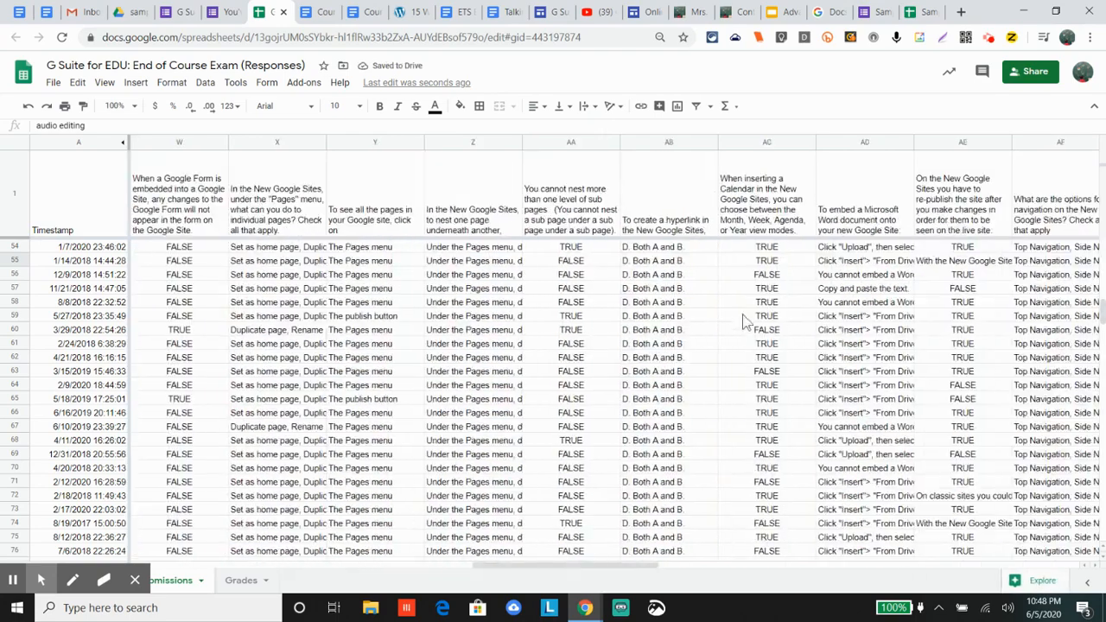
{"action": "scroll", "coordinate": [745, 321], "scroll_direction": "right", "scroll_amount": 20}
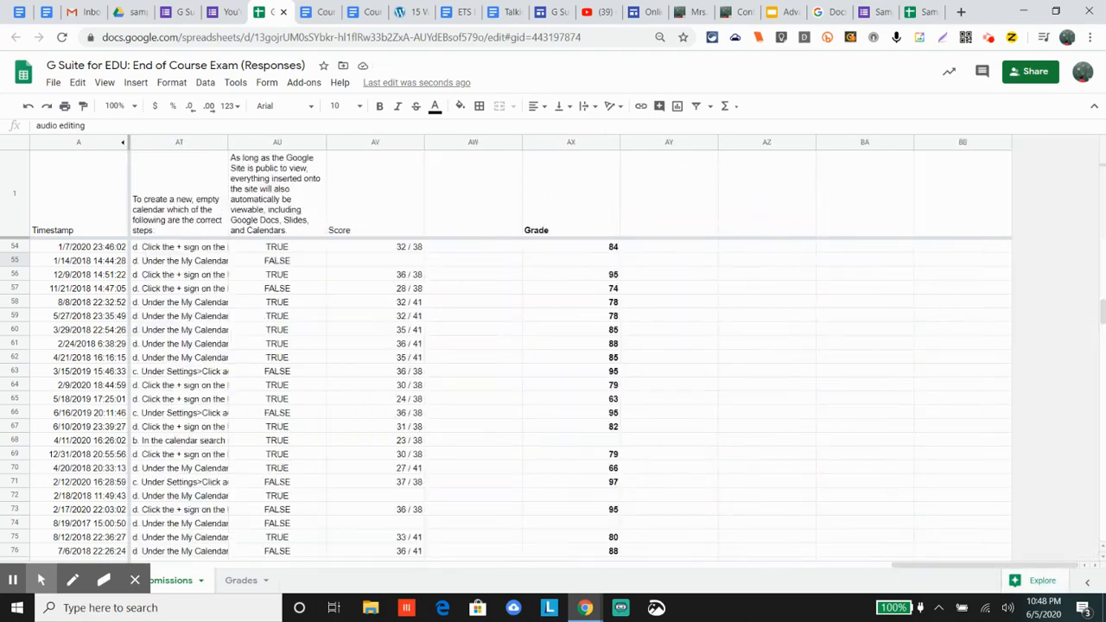
Examine the respondents' results in the Score column and the complete response in row 114
{"action": "scroll", "coordinate": [550, 397], "scroll_direction": "down", "scroll_amount": 1}
{"action": "left_click", "coordinate": [380, 248]}
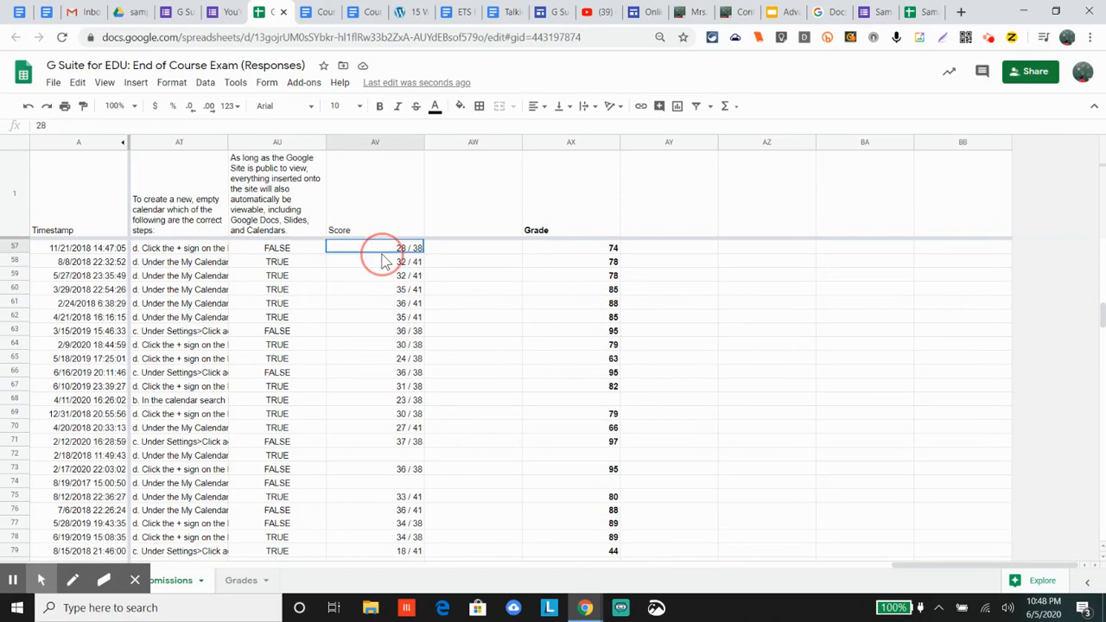
{"action": "scroll", "coordinate": [424, 328], "scroll_direction": "down", "scroll_amount": 6}
{"action": "scroll", "coordinate": [383, 444], "scroll_direction": "down", "scroll_amount": 6}
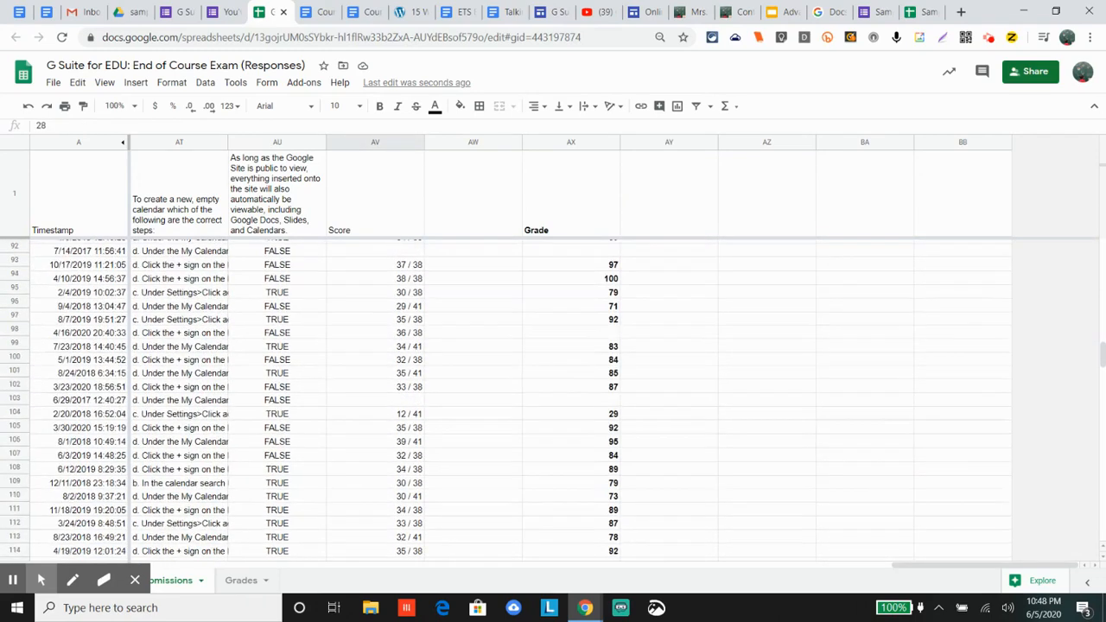
{"action": "left_click", "coordinate": [382, 441]}
{"action": "scroll", "coordinate": [382, 441], "scroll_direction": "down", "scroll_amount": 2}
{"action": "scroll", "coordinate": [553, 398], "scroll_direction": "down", "scroll_amount": 3}
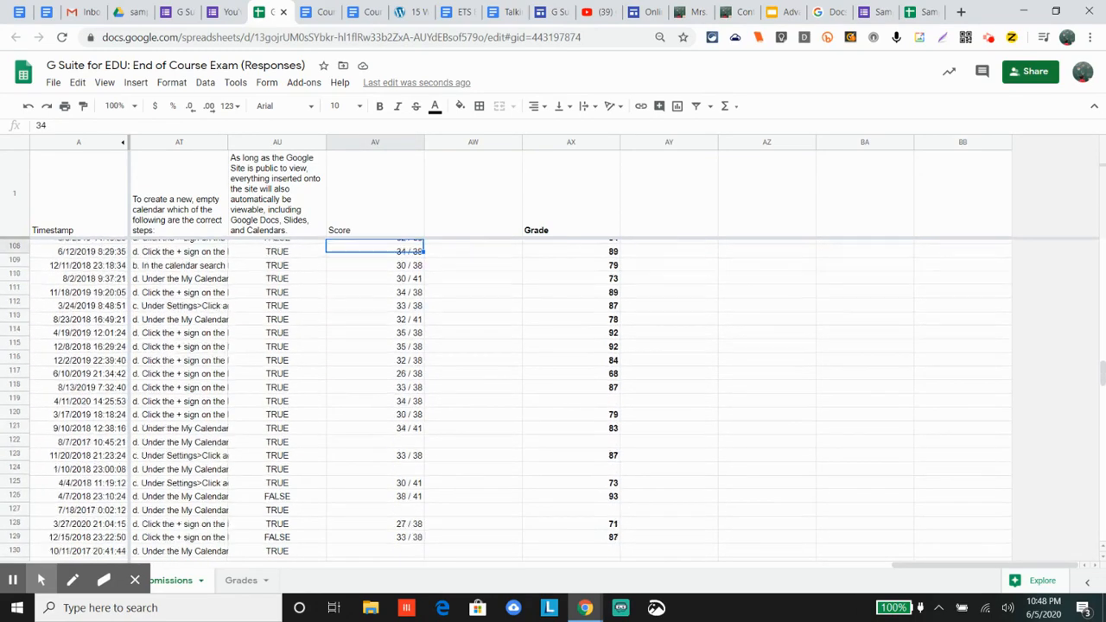
{"action": "scroll", "coordinate": [522, 397], "scroll_direction": "down", "scroll_amount": 1}
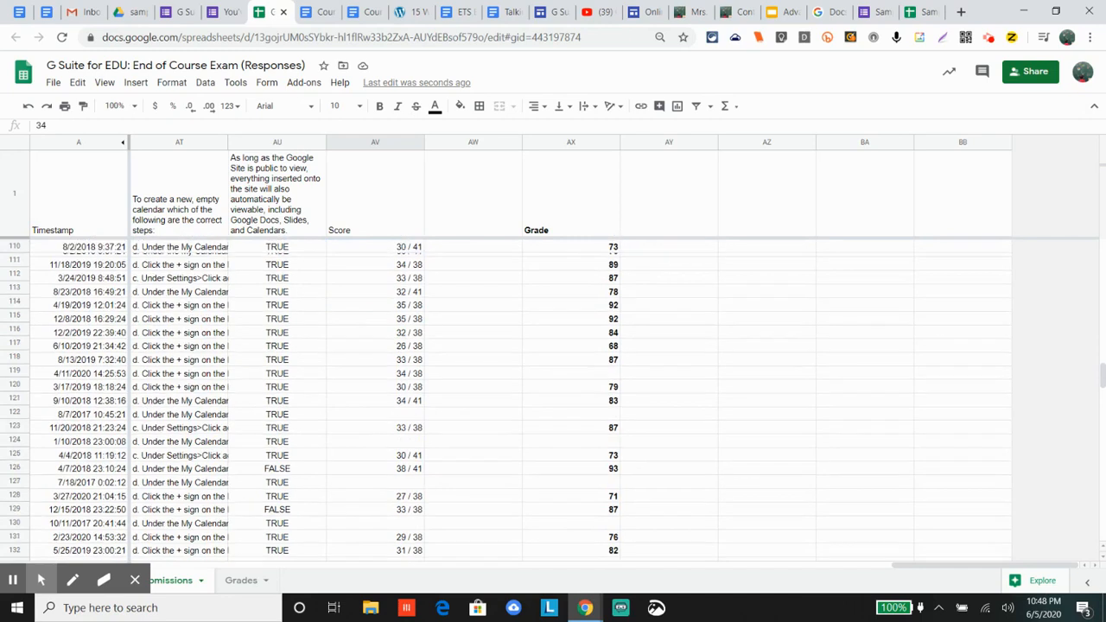
{"action": "left_click", "coordinate": [403, 247]}
{"action": "left_click", "coordinate": [380, 305]}
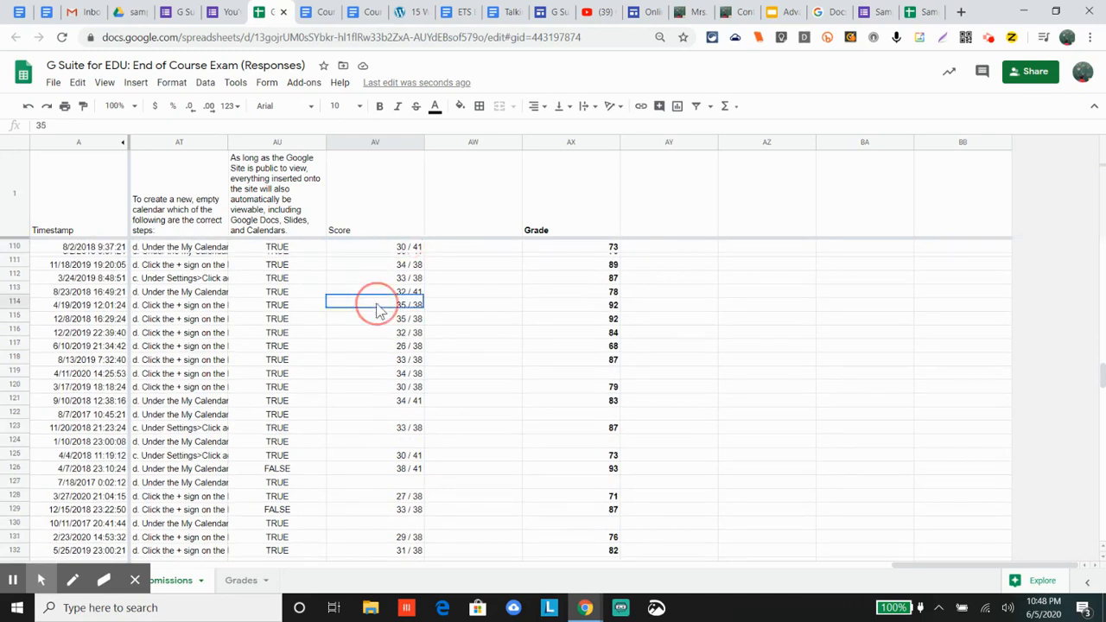
{"action": "left_click", "coordinate": [21, 304]}
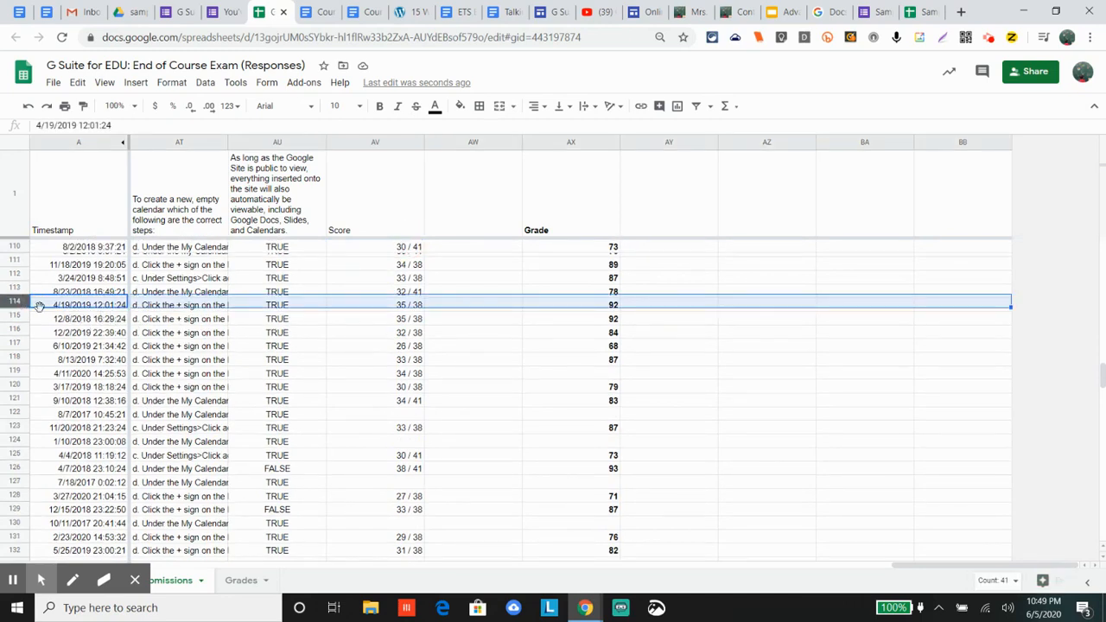
{"action": "scroll", "coordinate": [98, 329], "scroll_direction": "down", "scroll_amount": 3}
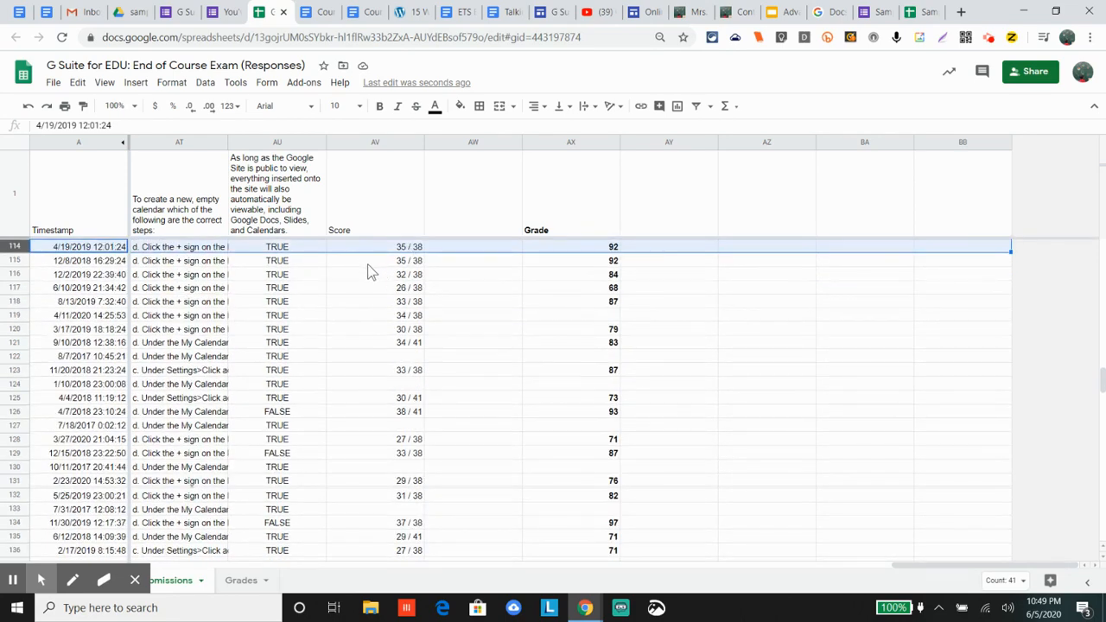
Compare the row 117 score with the formula in its Grade cell, and look over the grades further down
{"action": "left_click", "coordinate": [381, 273]}
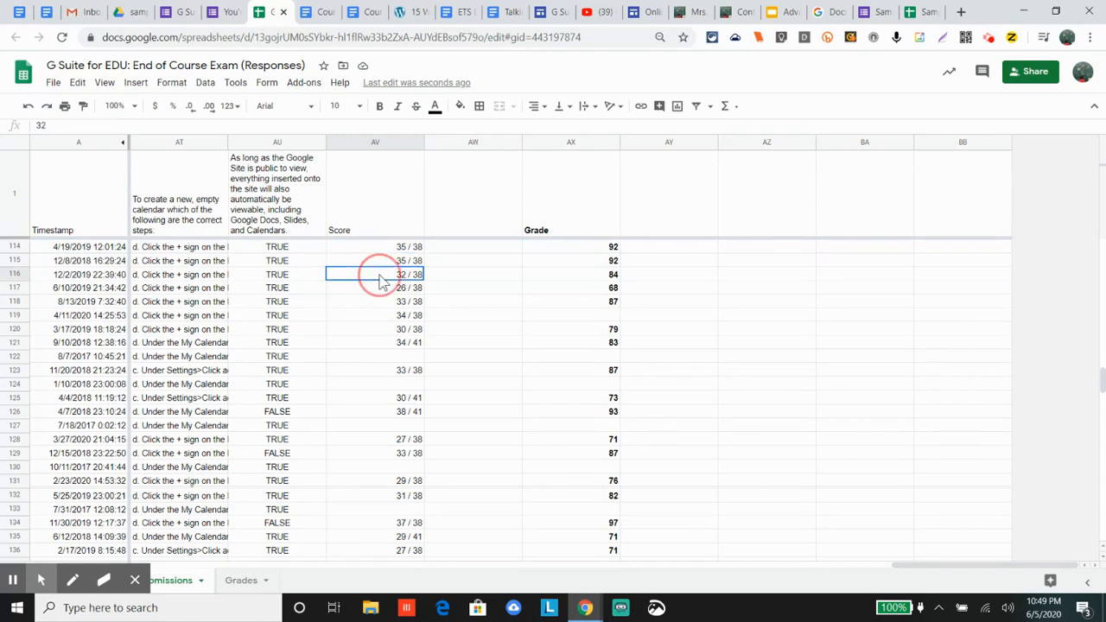
{"action": "left_click", "coordinate": [380, 290]}
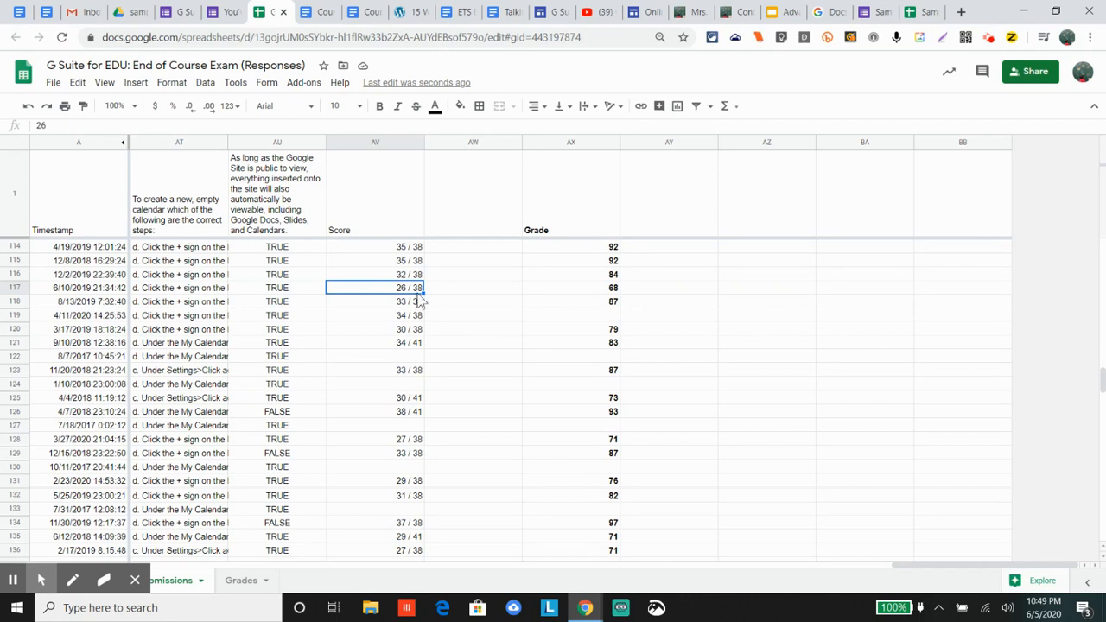
{"action": "left_click", "coordinate": [606, 290]}
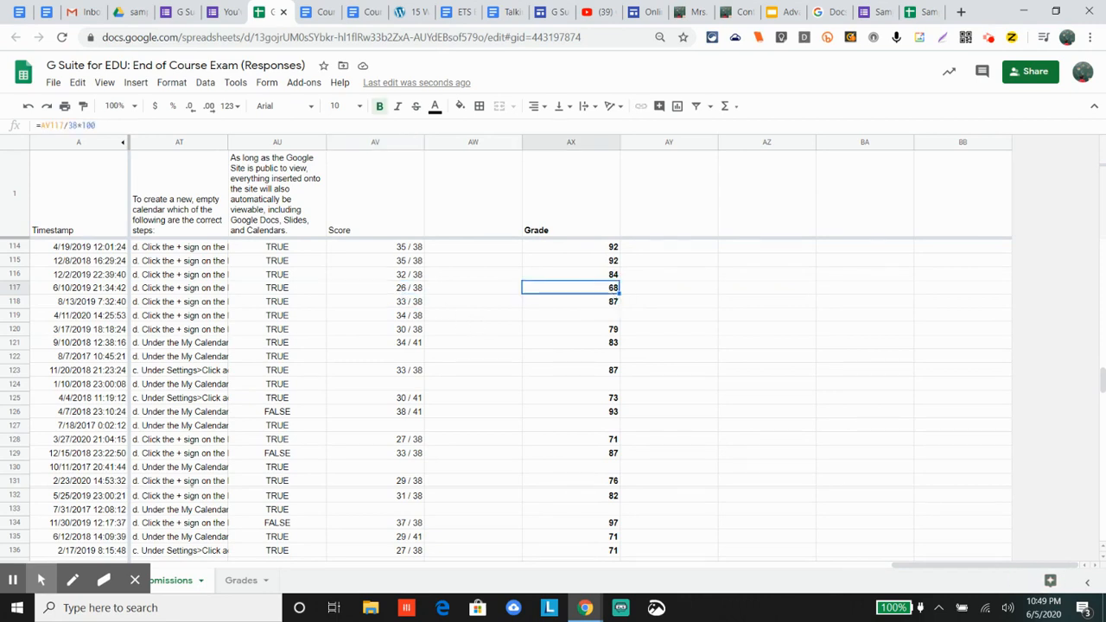
{"action": "left_click", "coordinate": [399, 288]}
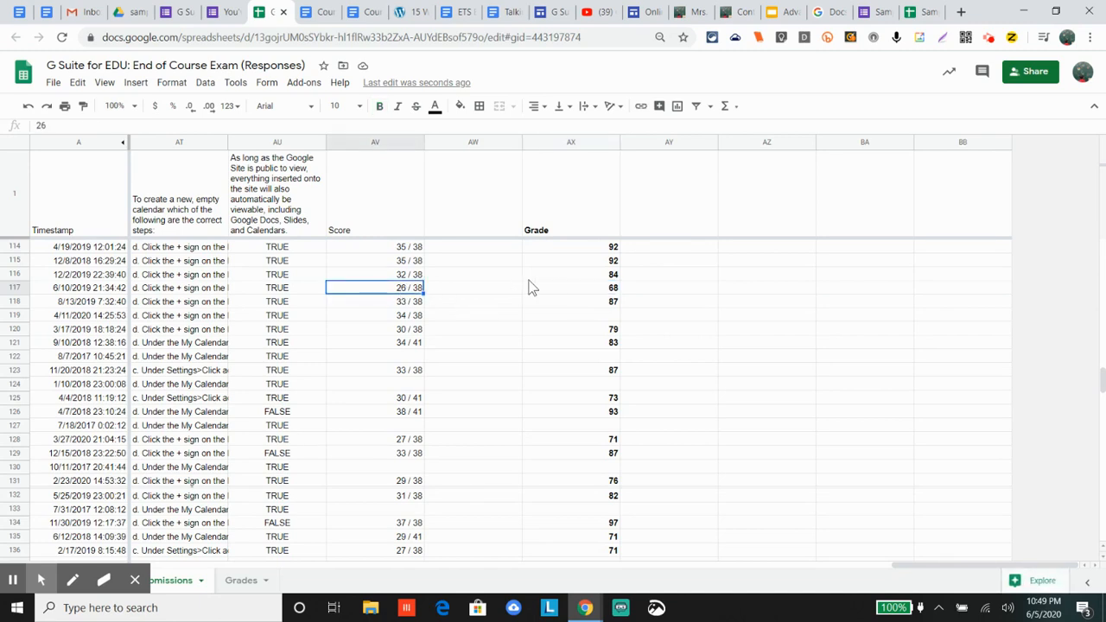
{"action": "left_click", "coordinate": [579, 290]}
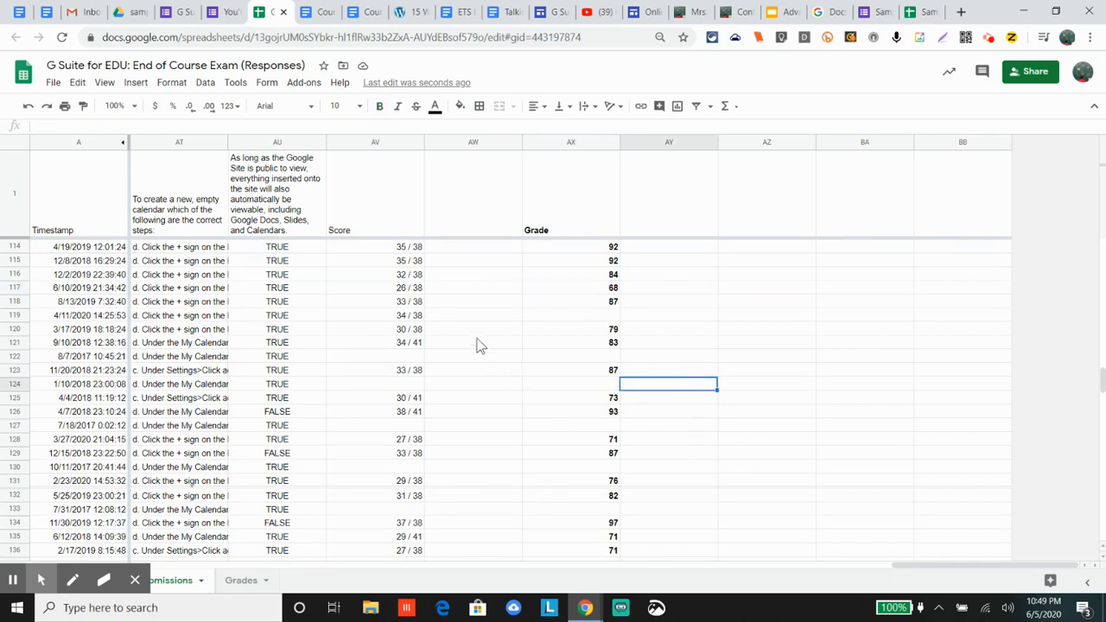
{"action": "scroll", "coordinate": [472, 474], "scroll_direction": "down", "scroll_amount": 4}
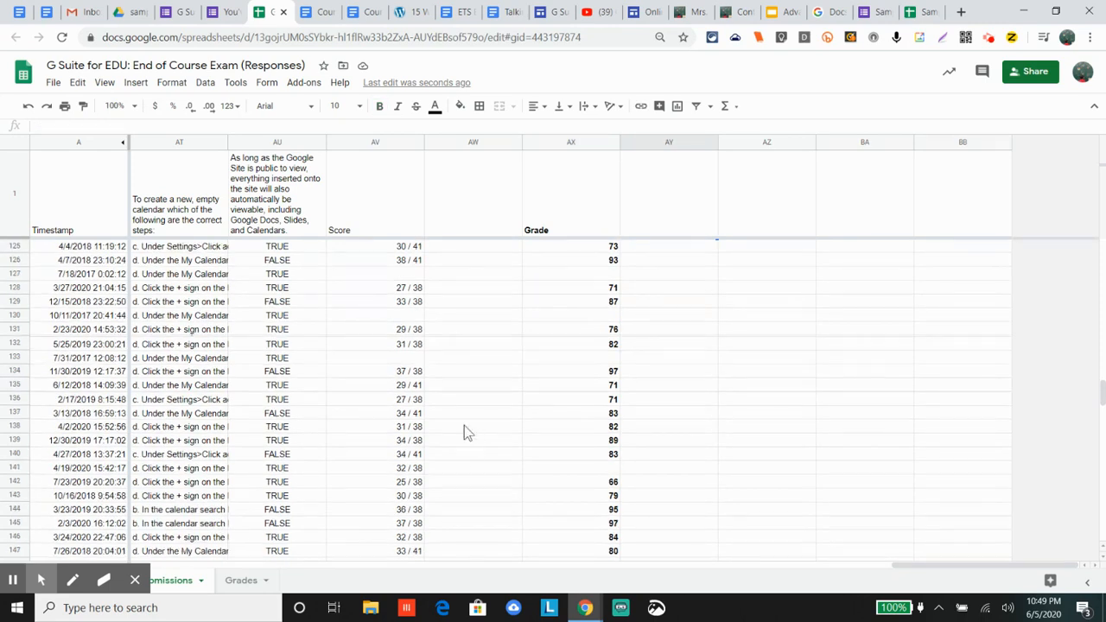
Enter the formula =AV155/38*100 in cell AW155 to convert the row's score into a grade out of 100
{"action": "scroll", "coordinate": [459, 441], "scroll_direction": "down", "scroll_amount": 2}
{"action": "scroll", "coordinate": [477, 425], "scroll_direction": "down", "scroll_amount": 5}
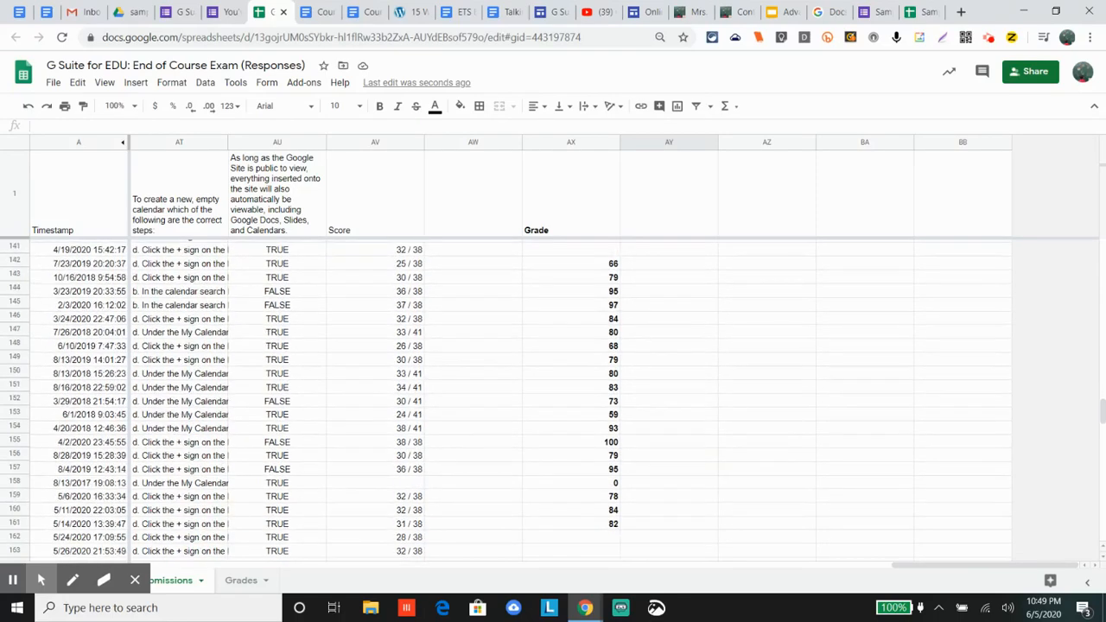
{"action": "scroll", "coordinate": [477, 425], "scroll_direction": "up", "scroll_amount": 2}
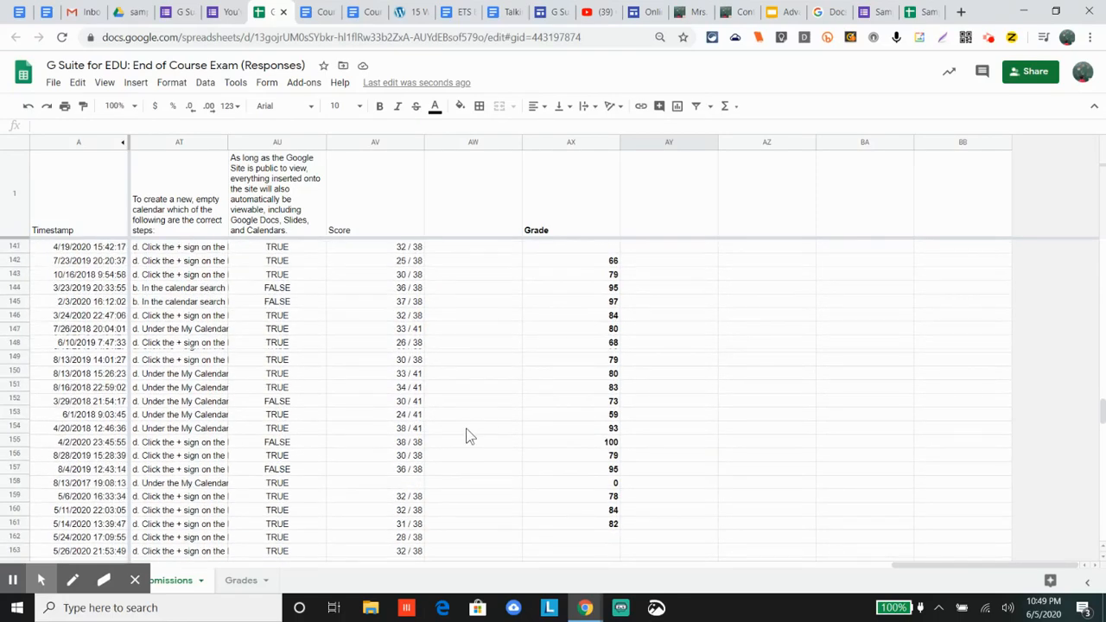
{"action": "left_click", "coordinate": [450, 440]}
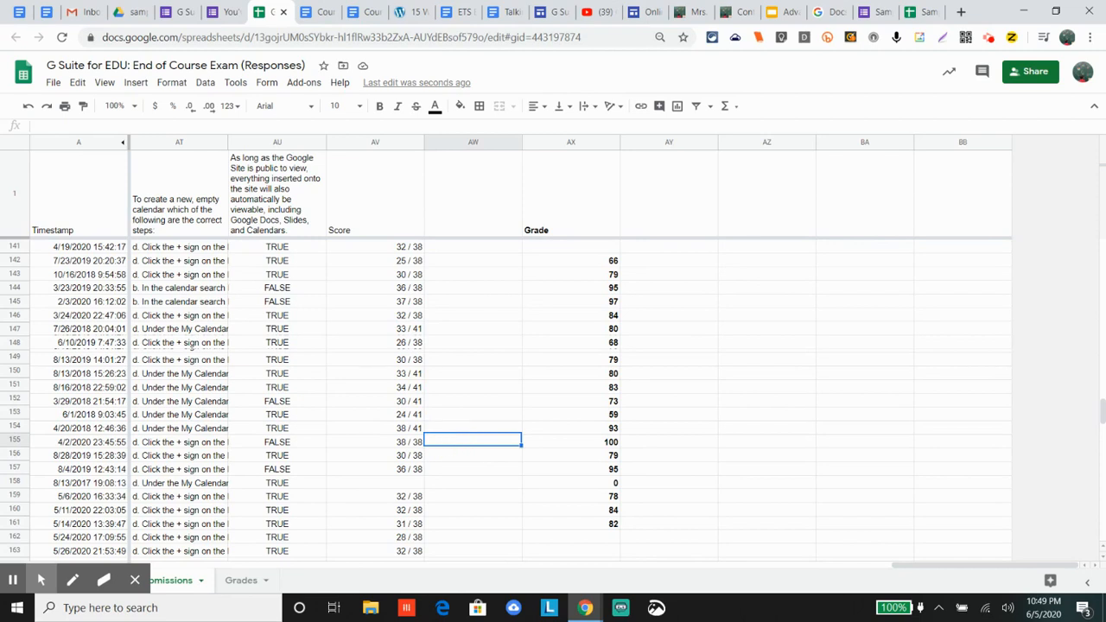
{"action": "type", "text": "="}
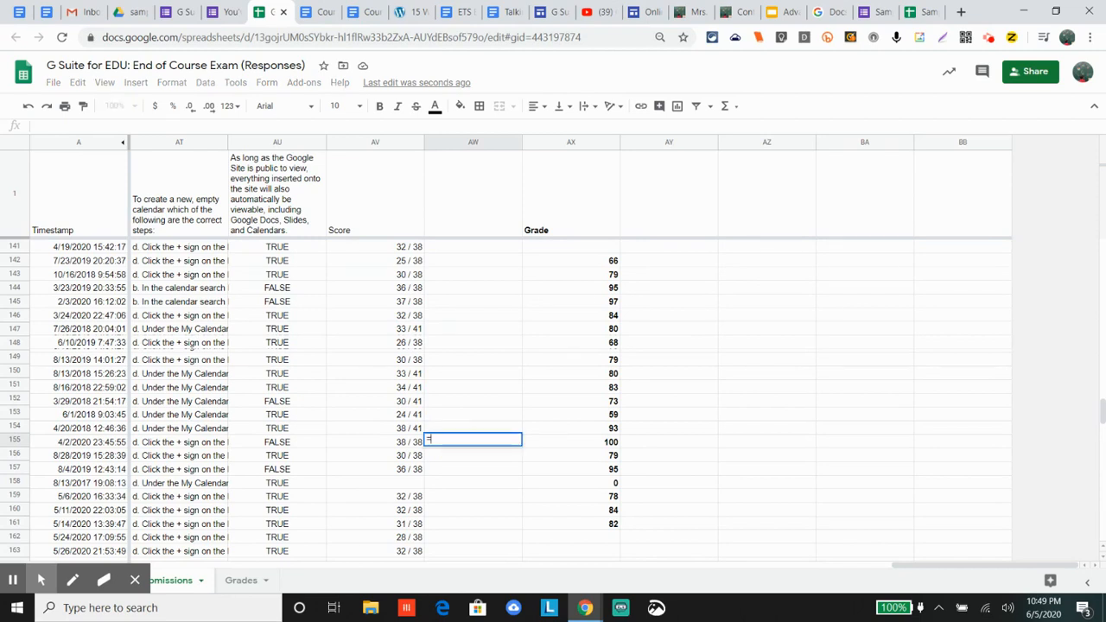
{"action": "left_click", "coordinate": [404, 442]}
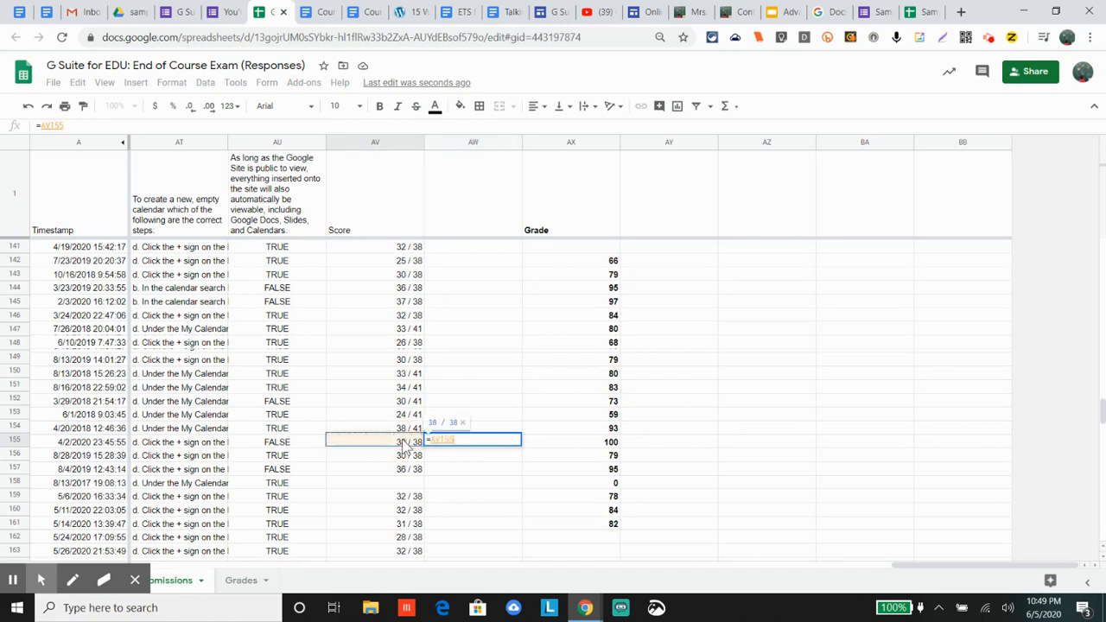
{"action": "type", "text": "/"}
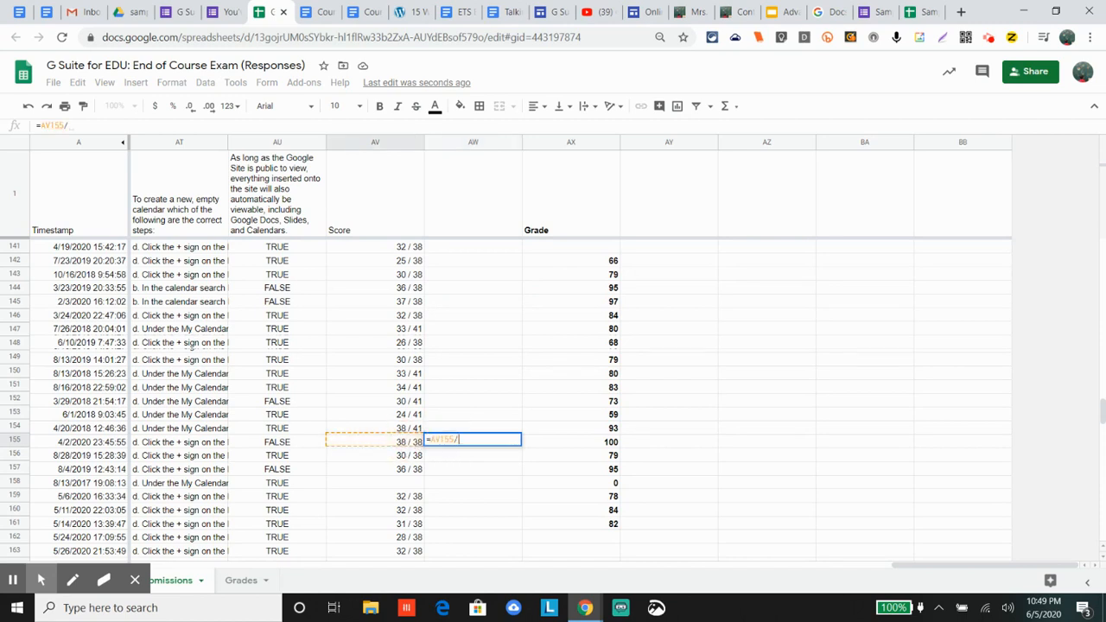
{"action": "type", "text": "38"}
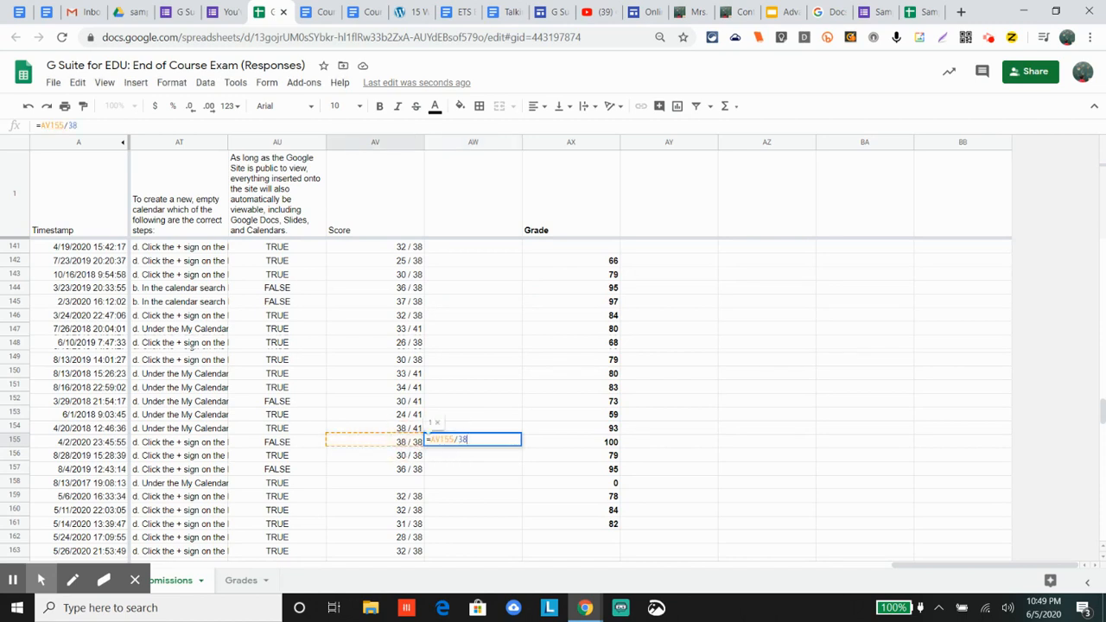
{"action": "type", "text": "*"}
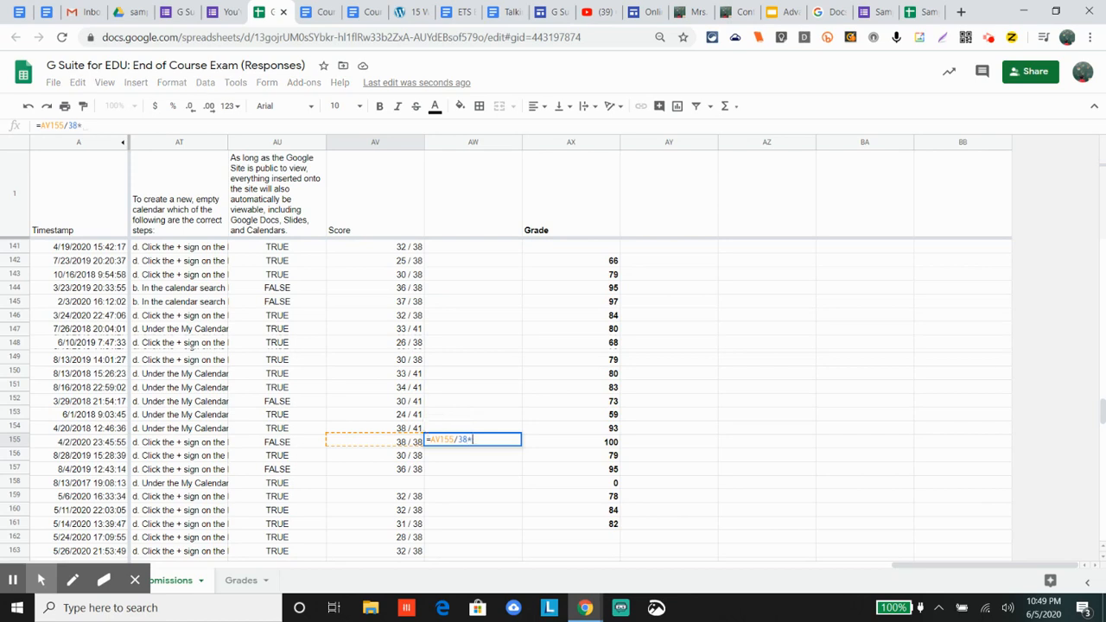
{"action": "type", "text": "100"}
{"action": "key", "text": "Return"}
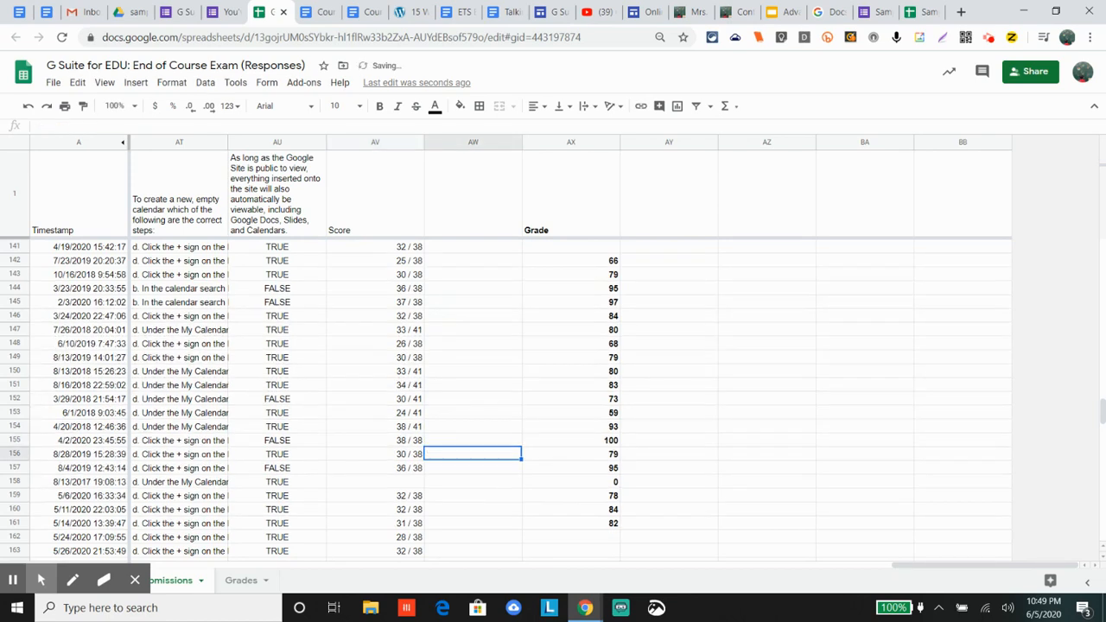
Fill the formula in AW155 down the column through AW163
{"action": "left_click", "coordinate": [460, 441]}
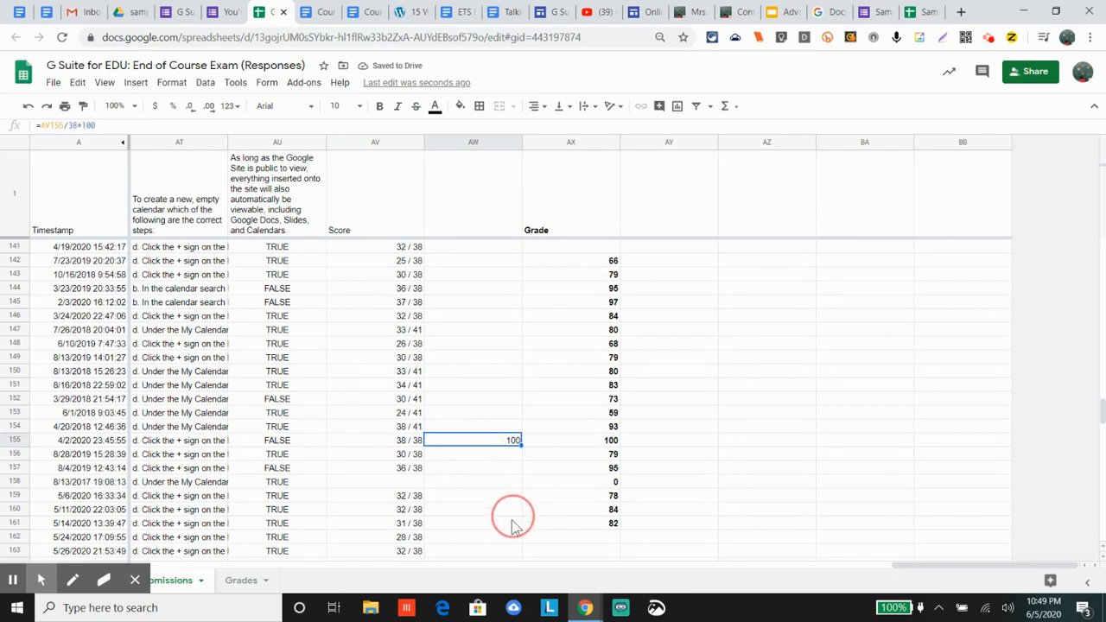
{"action": "right_click", "coordinate": [508, 551]}
{"action": "left_click", "coordinate": [486, 497]}
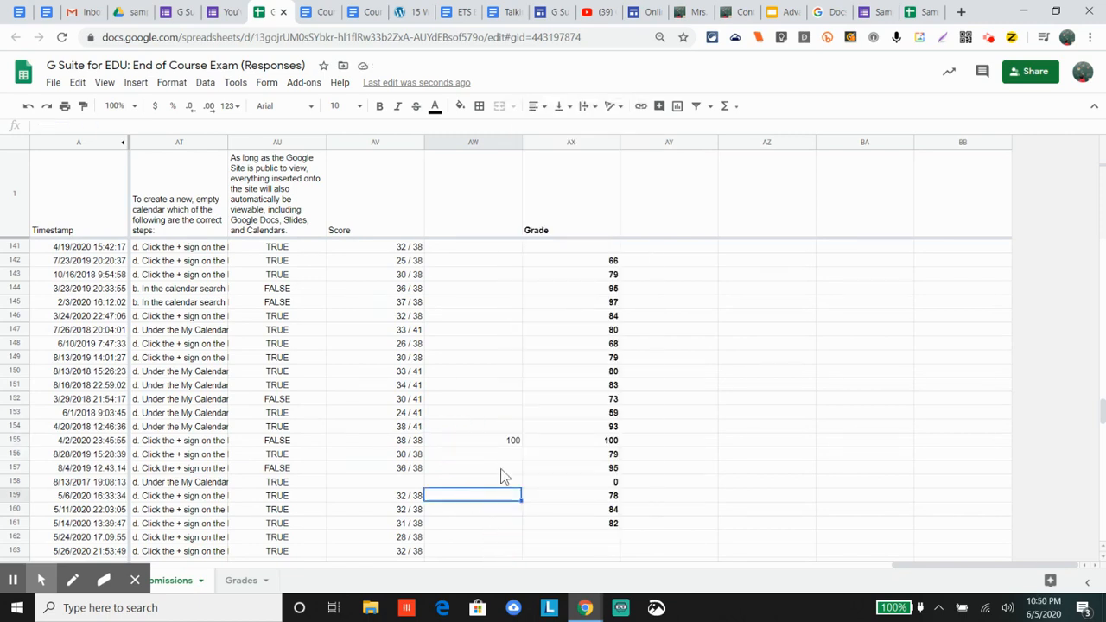
{"action": "left_click", "coordinate": [500, 441]}
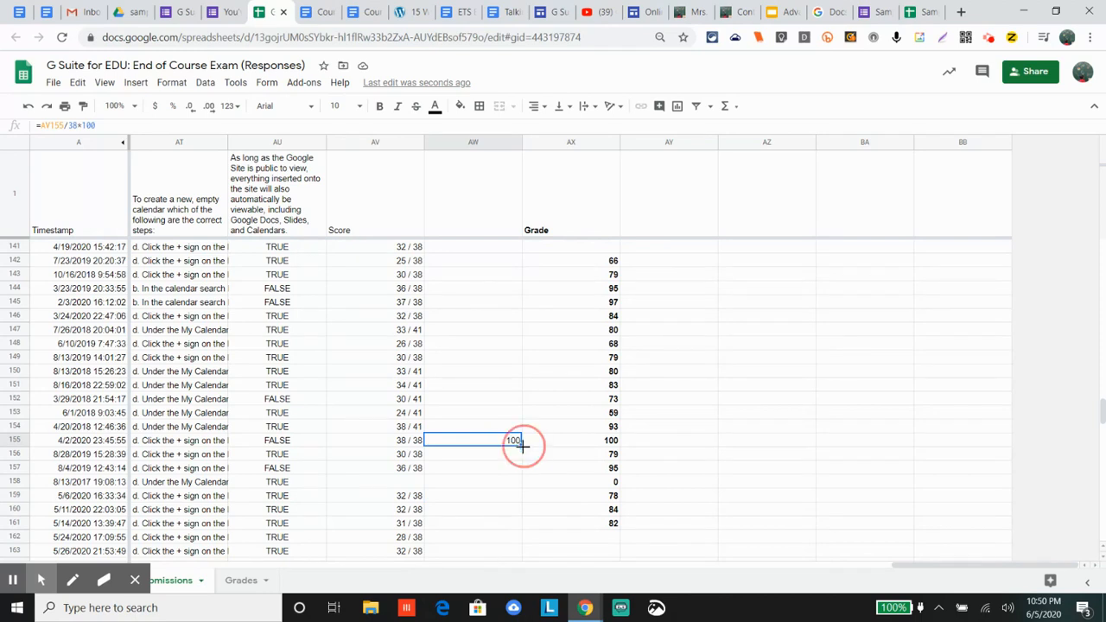
{"action": "left_click", "coordinate": [514, 549], "text": "shift"}
{"action": "key", "text": "ctrl+d"}
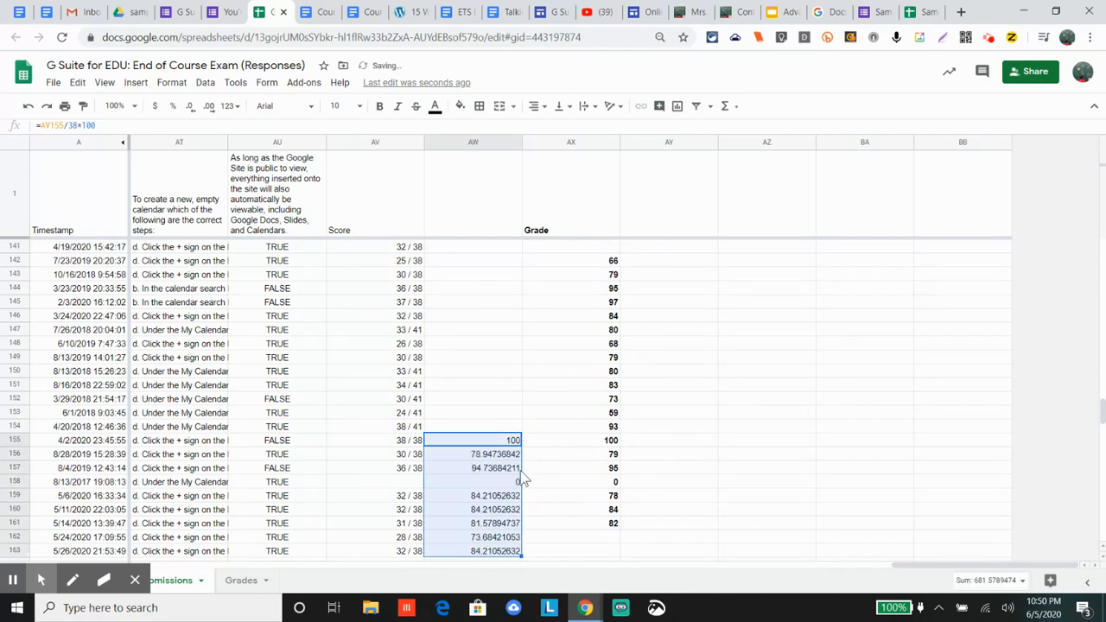
{"action": "left_click", "coordinate": [485, 497]}
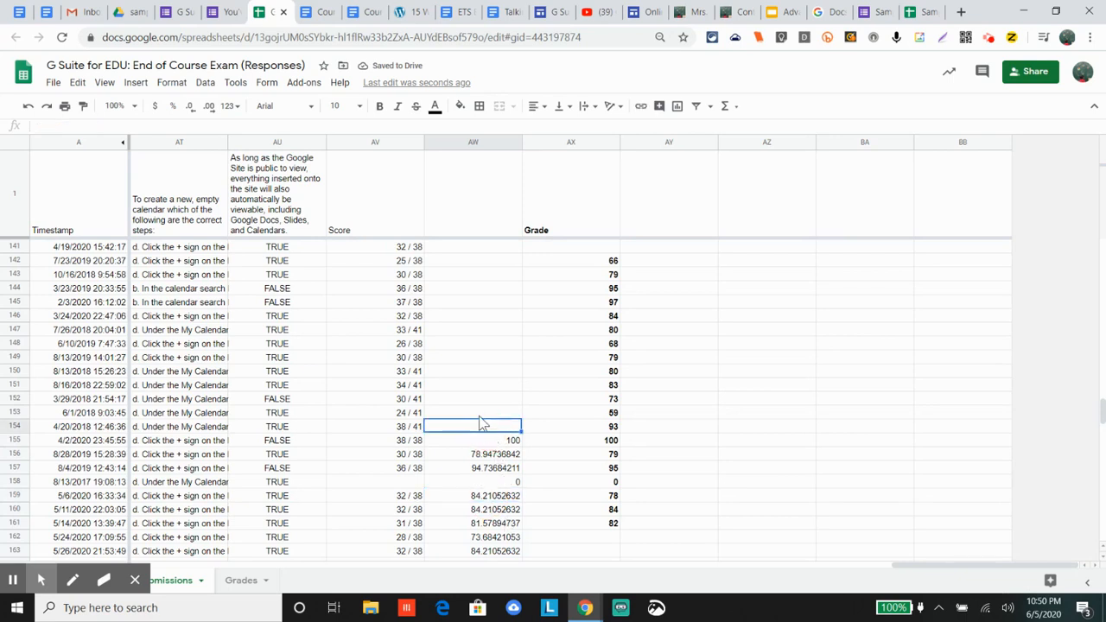
Format cells AW153 to AW163 with the whole-number format 0 so the grades have no decimals
{"action": "left_click_drag", "start_coordinate": [474, 413], "coordinate": [484, 546]}
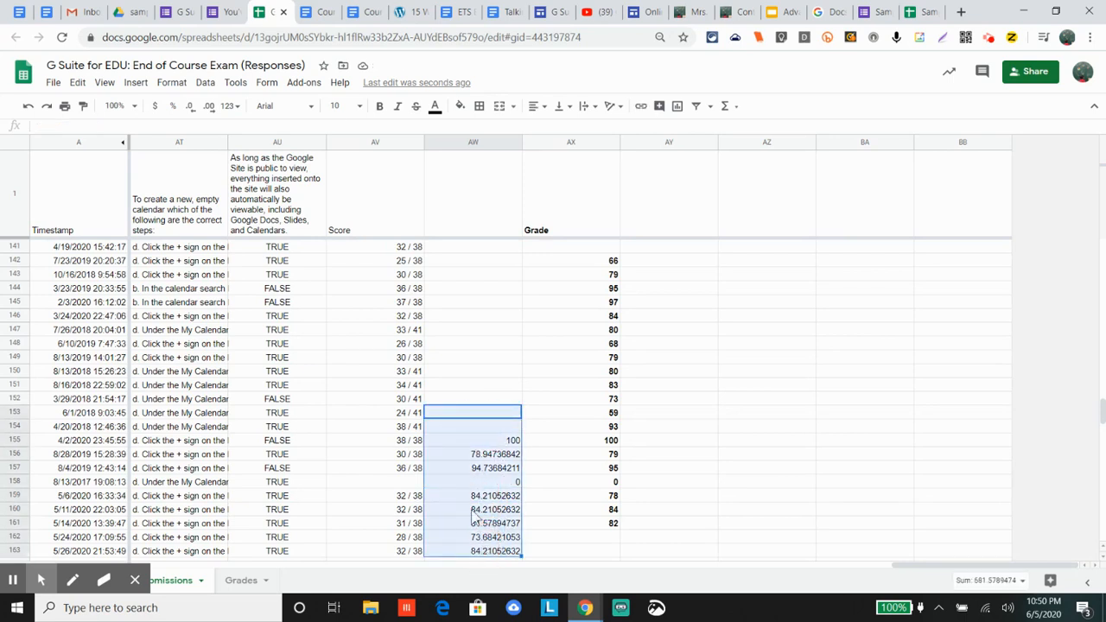
{"action": "left_click", "coordinate": [171, 86]}
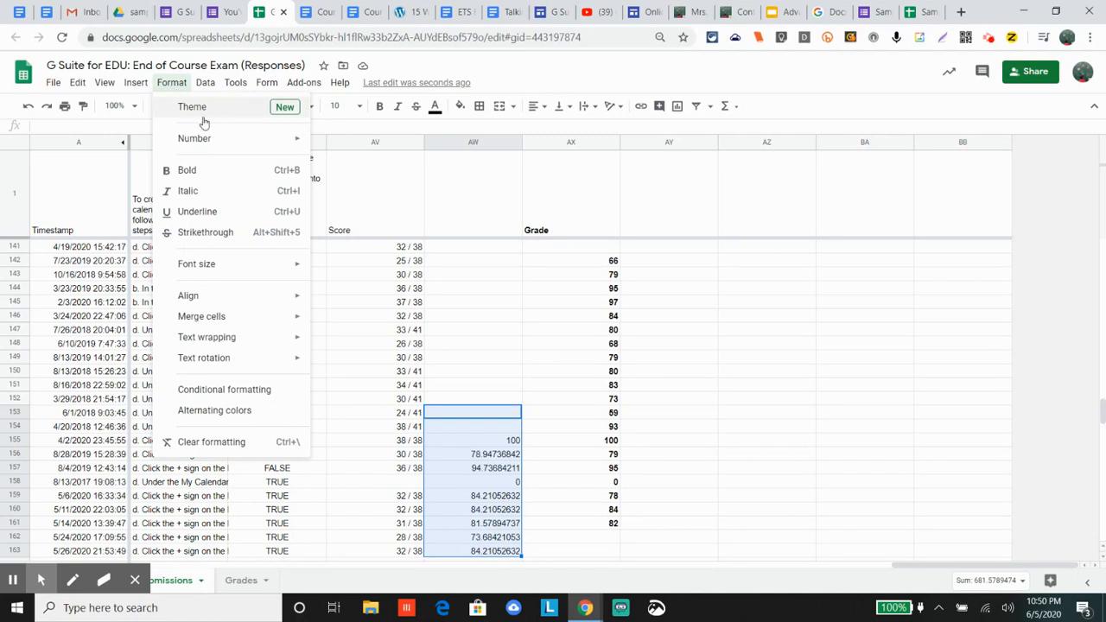
{"action": "mouse_move", "coordinate": [242, 145]}
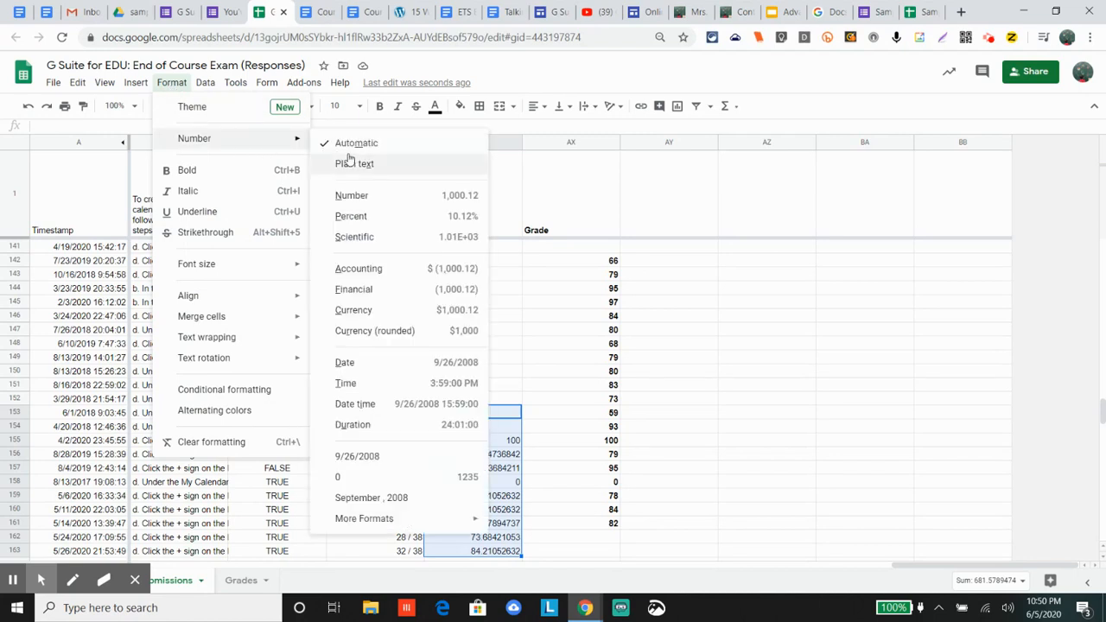
{"action": "left_click", "coordinate": [415, 478]}
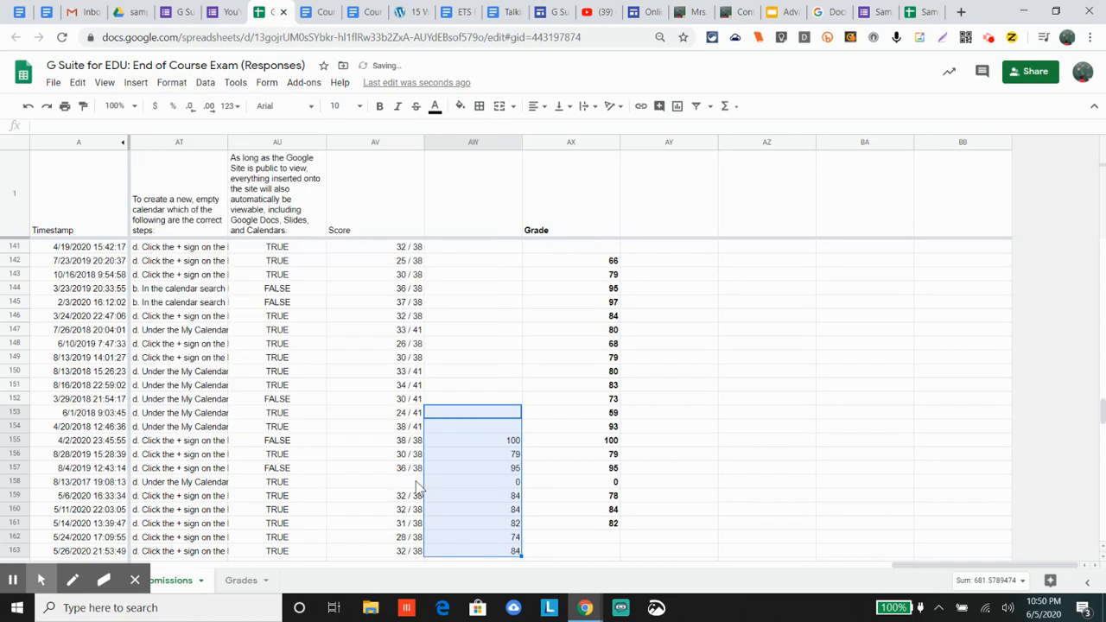
{"action": "left_click", "coordinate": [511, 510]}
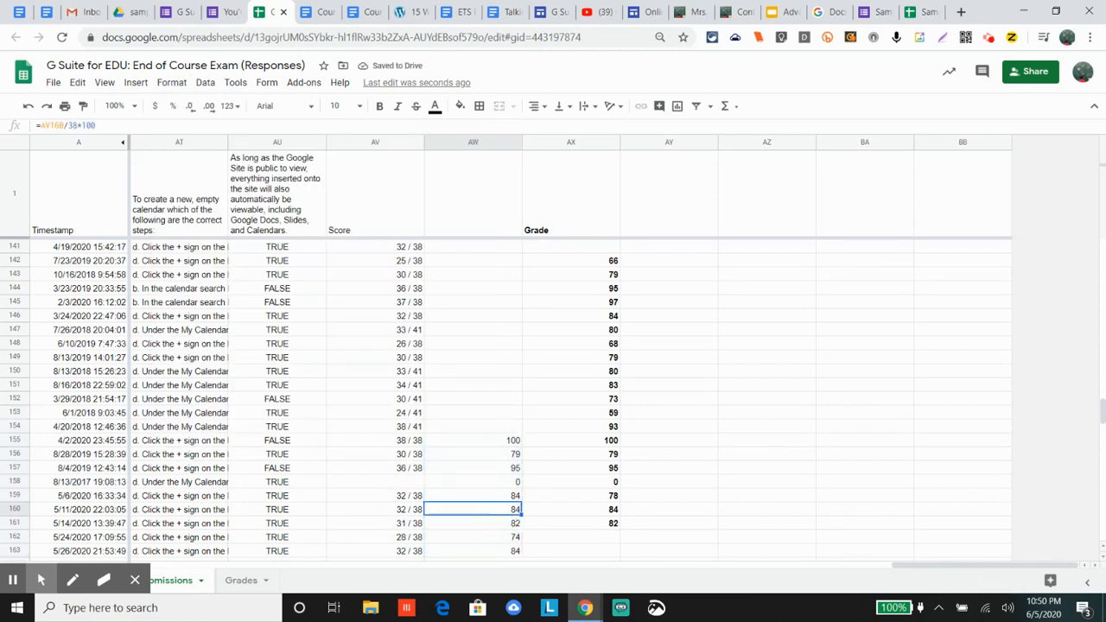
Switch to the "Sample 1" form in Google Forms
{"action": "left_click", "coordinate": [873, 11]}
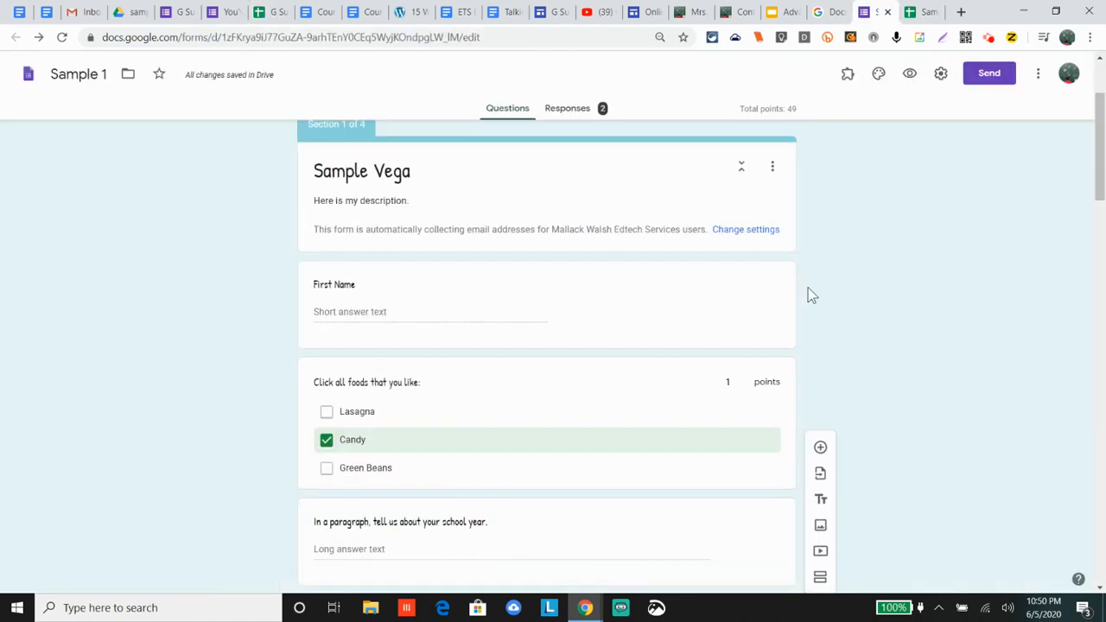